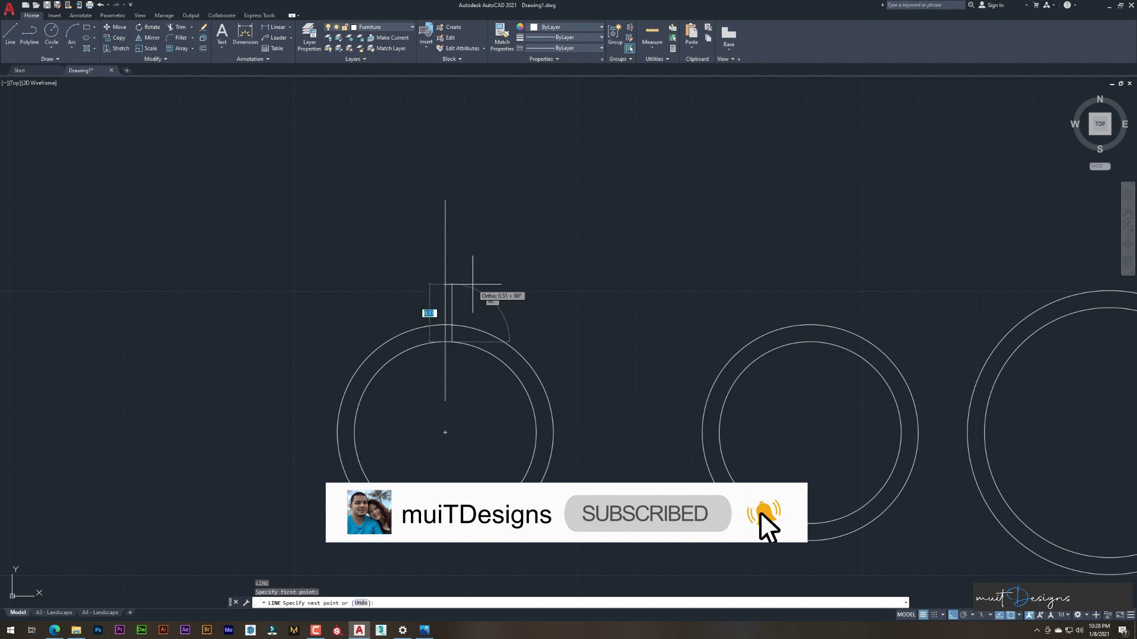
- Finish the angled prong edge and try reshaping the arc at its midpoint
key("F8")
left_click(474, 266)
key("F8")
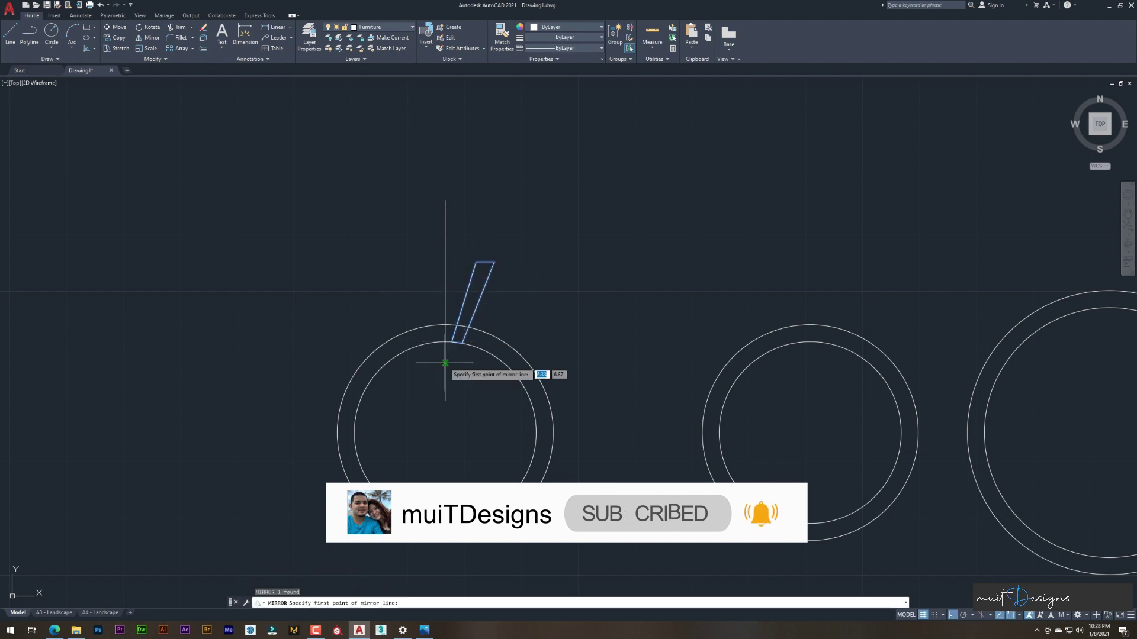
left_click(549, 359)
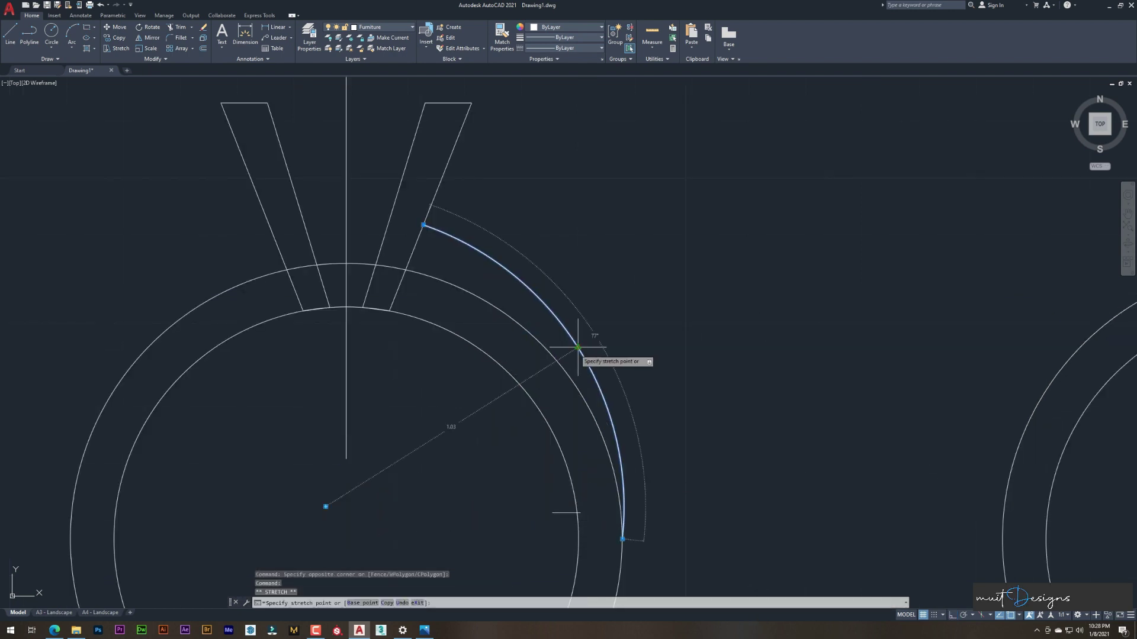
key("Escape")
key("Escape")
scroll(545, 299, "up", 4)
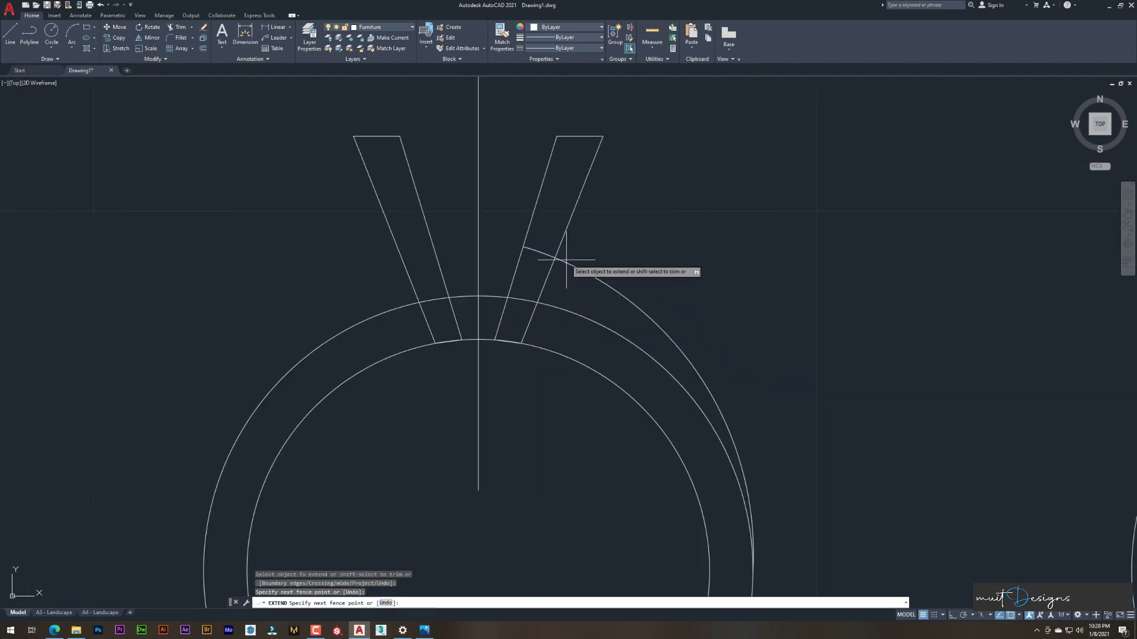
scroll(511, 249, "up", 5)
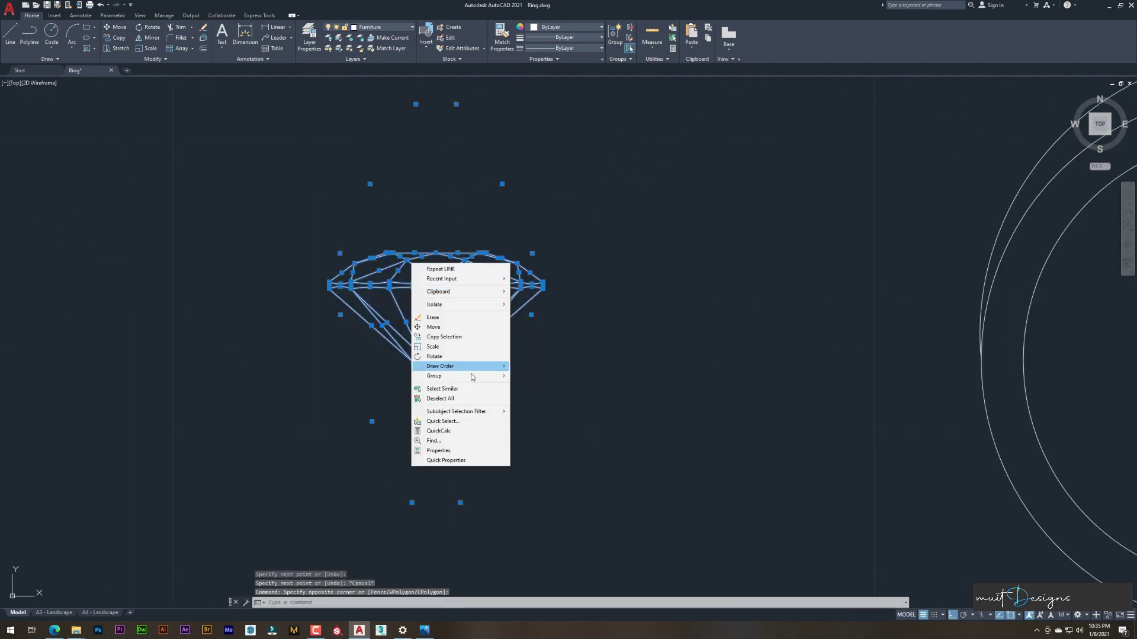
- Stretch the diamond's lower point to lengthen it
key("Return")
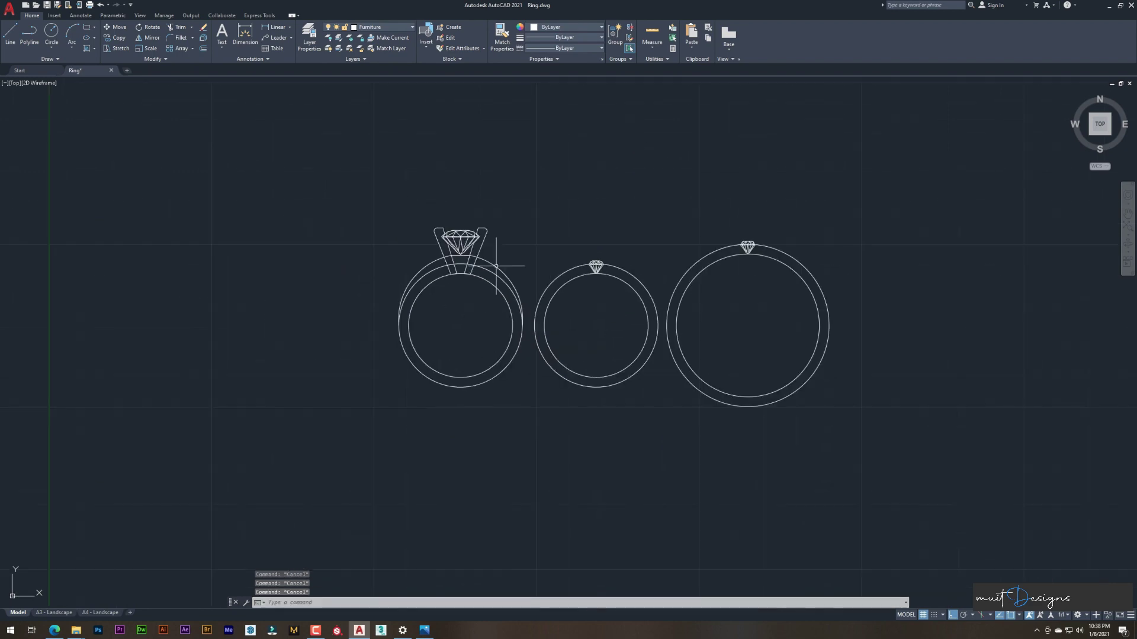
- Start a line at the top of the inner ring with the L command
scroll(496, 265, "up", 2)
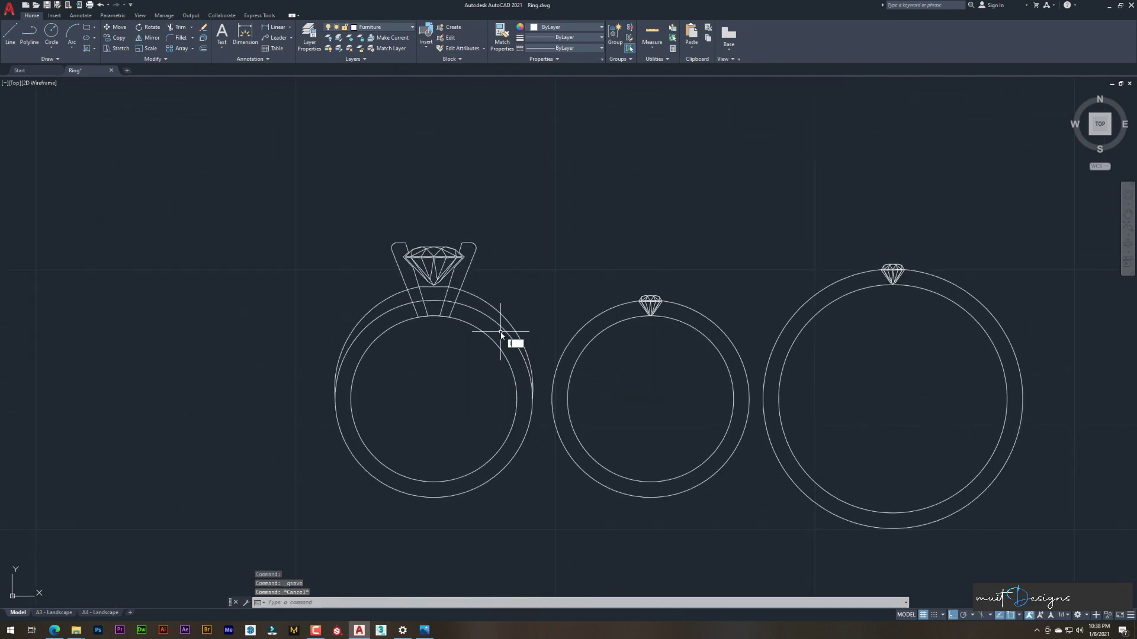
type("l")
key("Return")
left_click(431, 373)
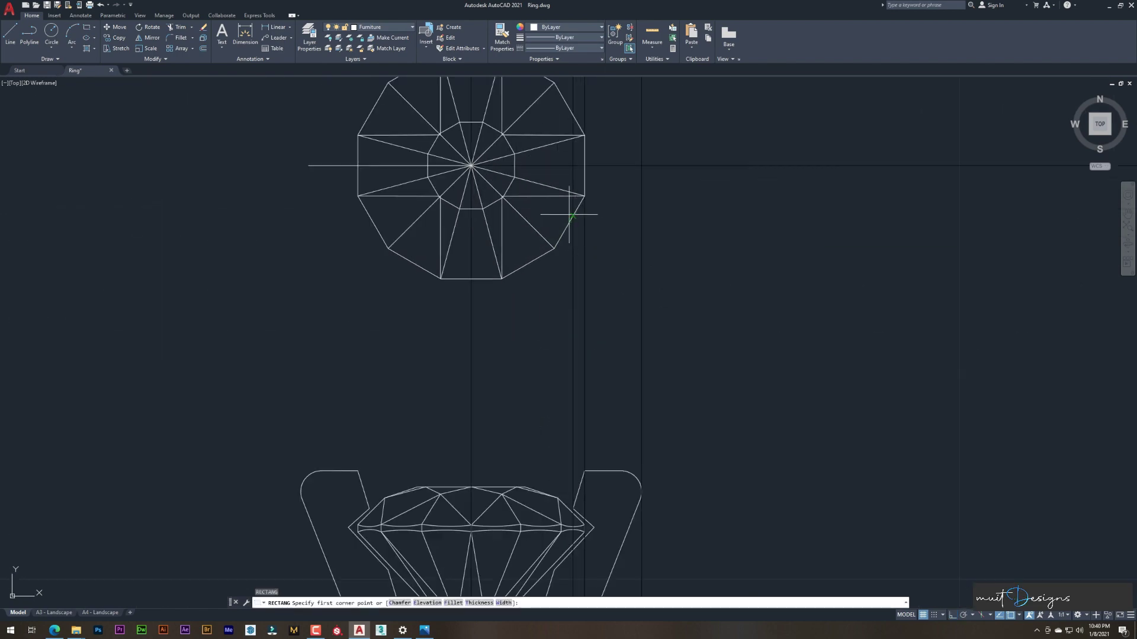
- Finish the rectangle around the top-view diamond and move it higher
left_click(641, 288)
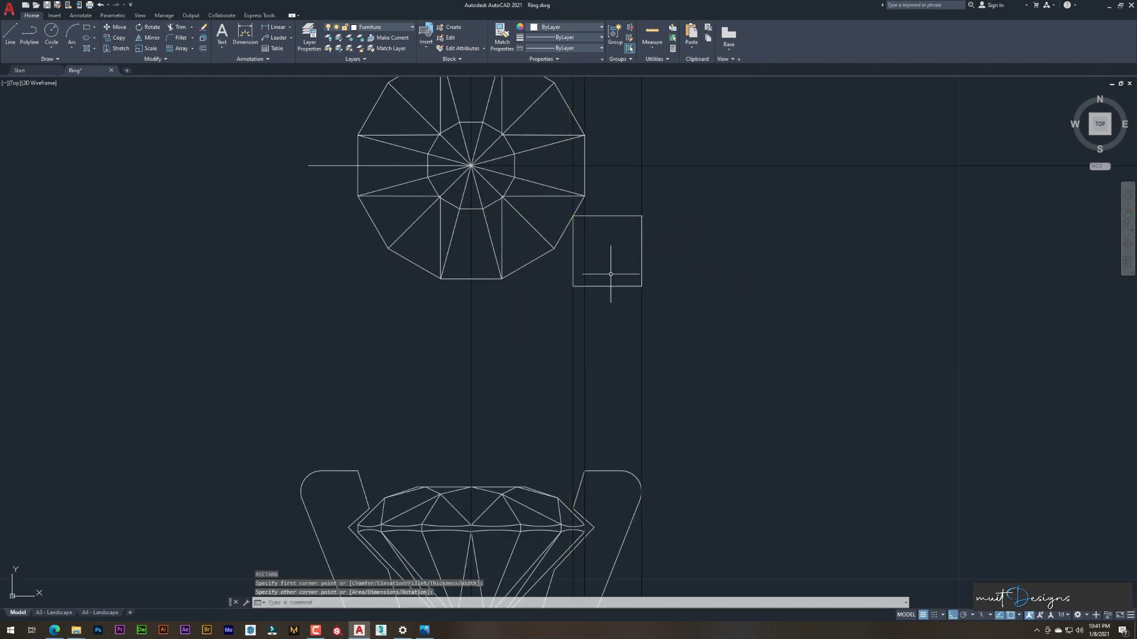
left_click(573, 251)
left_click(570, 222)
key("Escape")
left_click(568, 240)
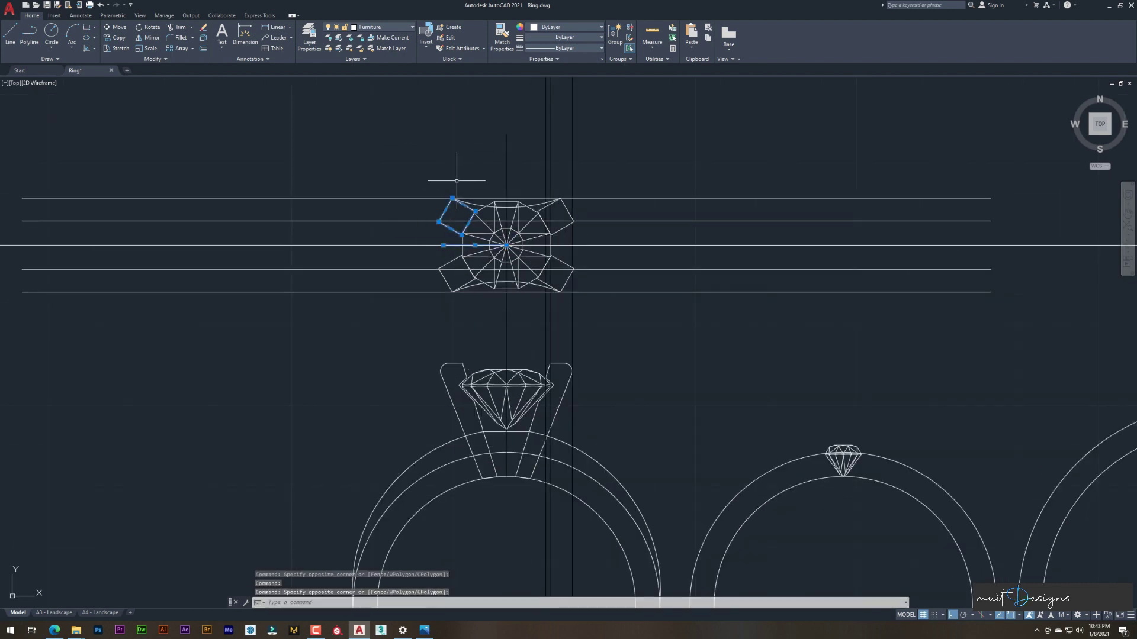
- Grab a band line's left end, then start and cancel a trim of the band lines
scroll(456, 181, "down", 3)
scroll(287, 196, "up", 3)
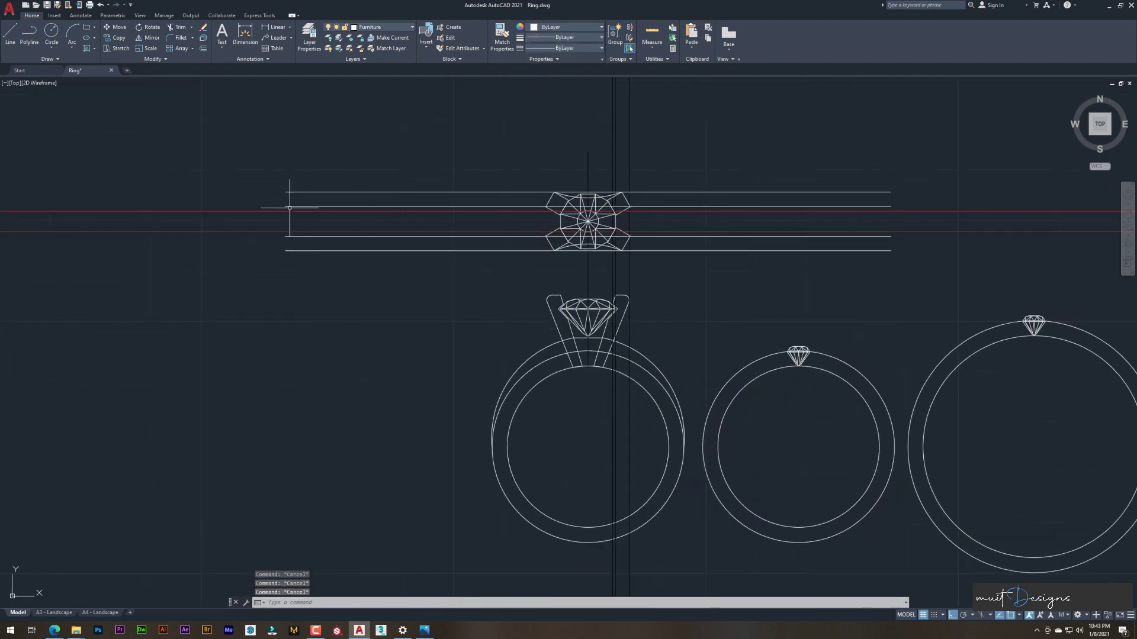
left_click(285, 219)
type("tr")
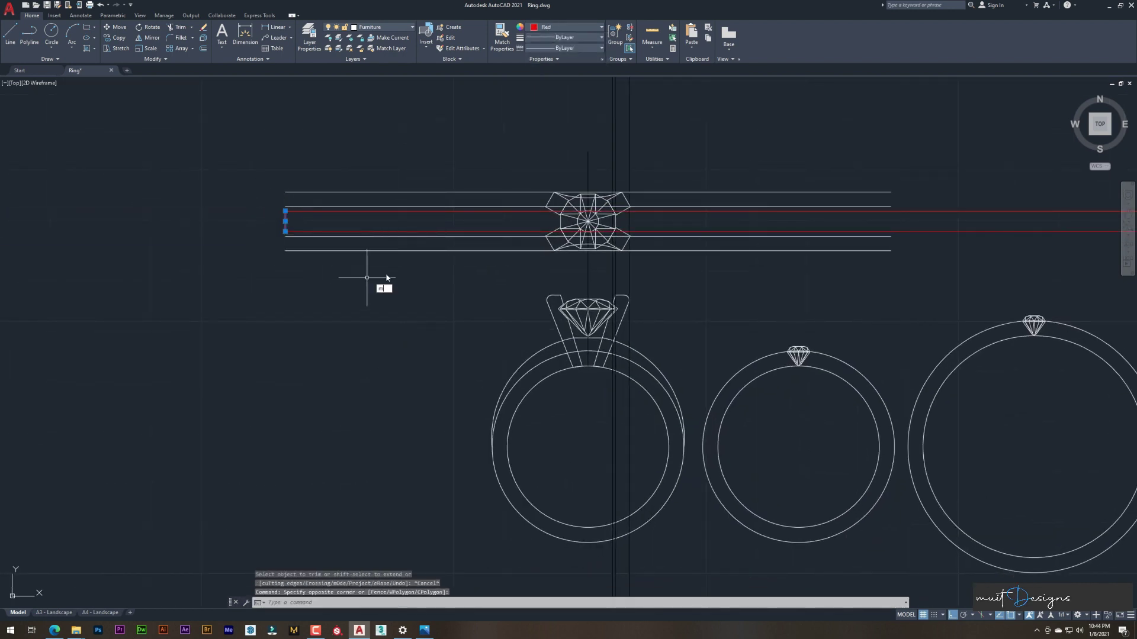
key("Return")
key("Escape")
key("Escape")
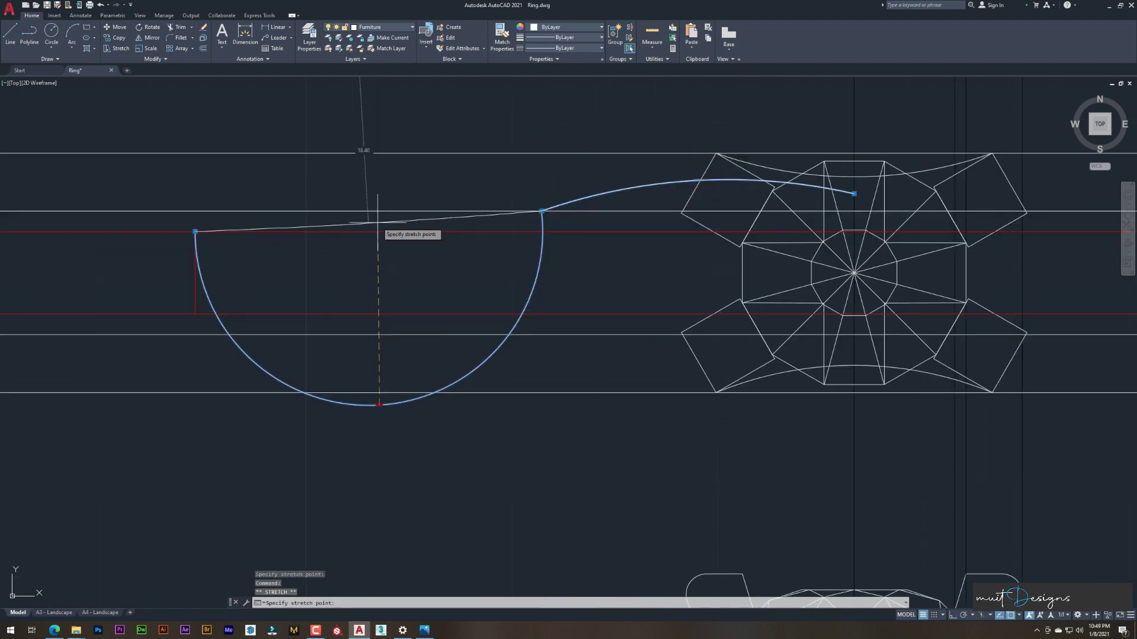
- Zoom around the shoulder curve and cancel an unwanted curve reshape
scroll(574, 207, "down", 3)
scroll(545, 201, "down", 2)
scroll(586, 204, "up", 1)
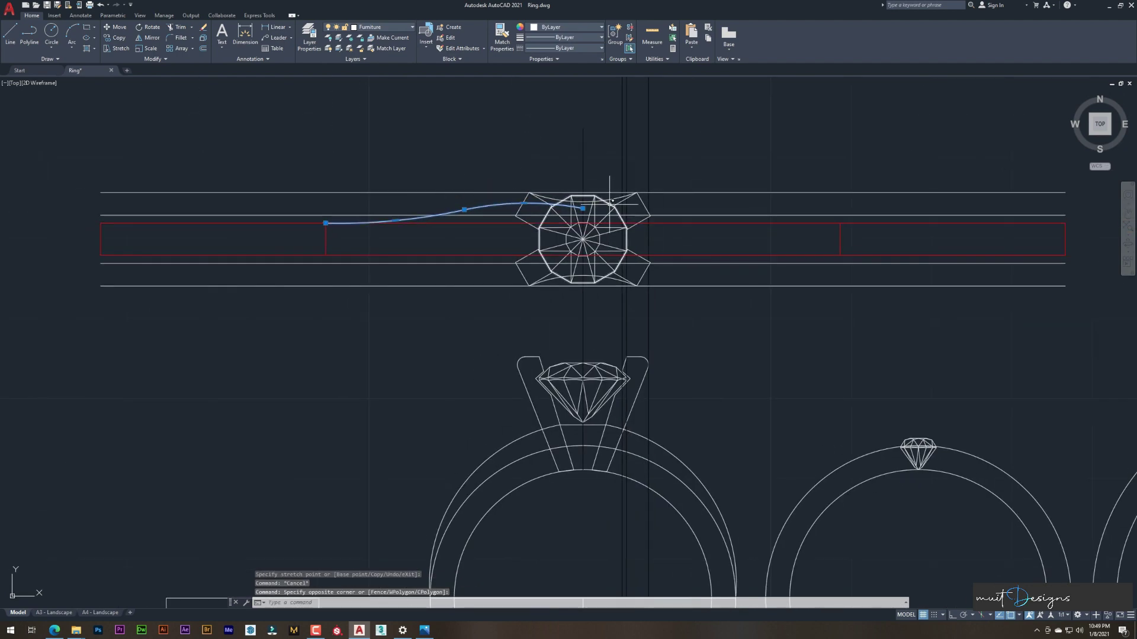
scroll(583, 210, "up", 2)
scroll(583, 210, "down", 4)
scroll(610, 210, "up", 5)
scroll(533, 223, "up", 4)
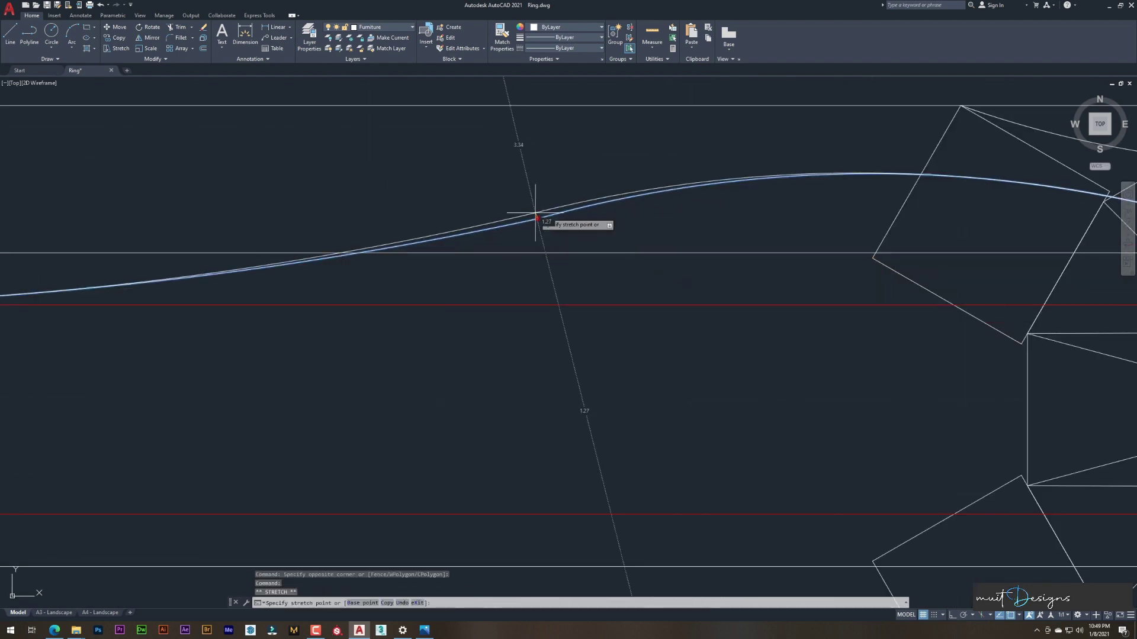
scroll(560, 193, "down", 5)
key("Escape")
key("Escape")
key("Escape")
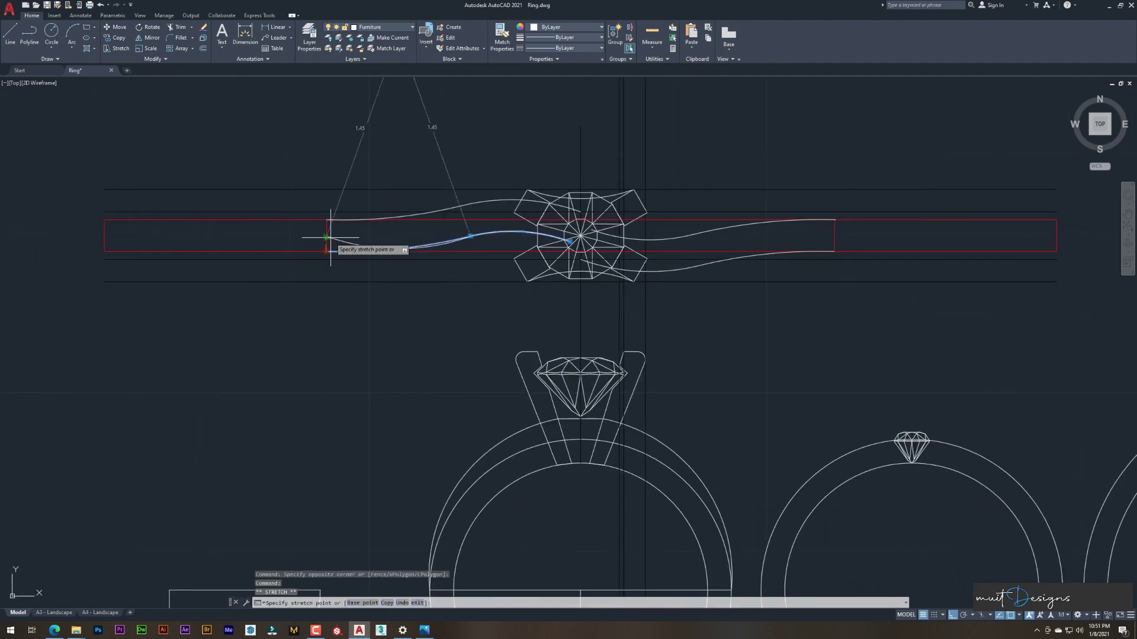
- Reshape the shoulder spline with a flattened left end finishing at the diamond's centre
left_click(400, 236)
scroll(403, 236, "up", 2)
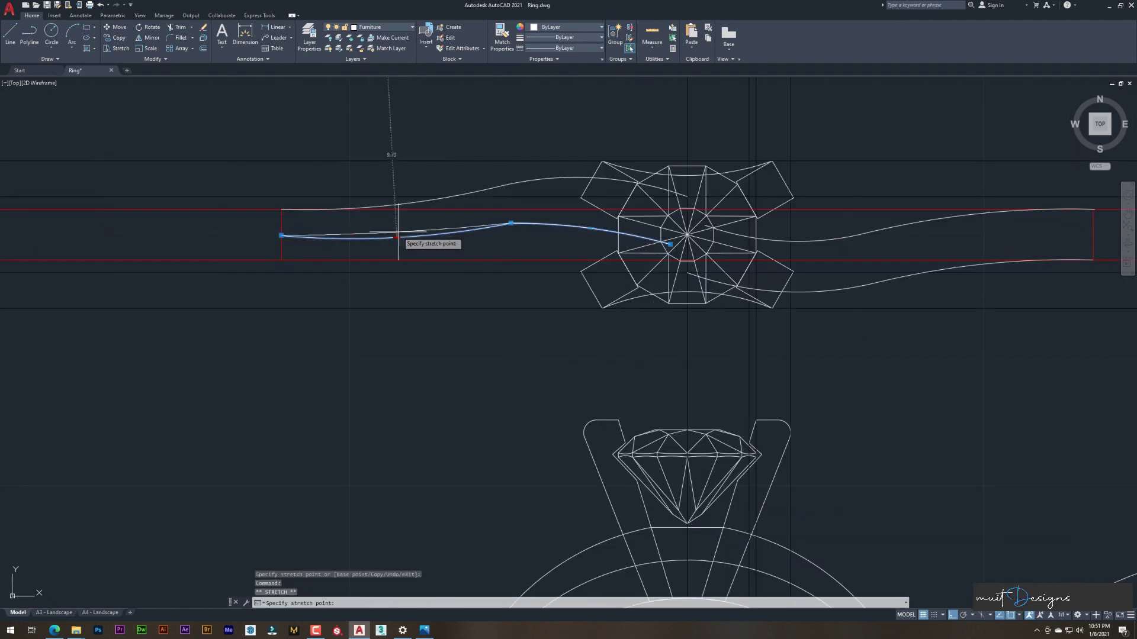
scroll(592, 228, "up", 3)
left_click(521, 228)
scroll(521, 228, "down", 4)
scroll(592, 225, "up", 3)
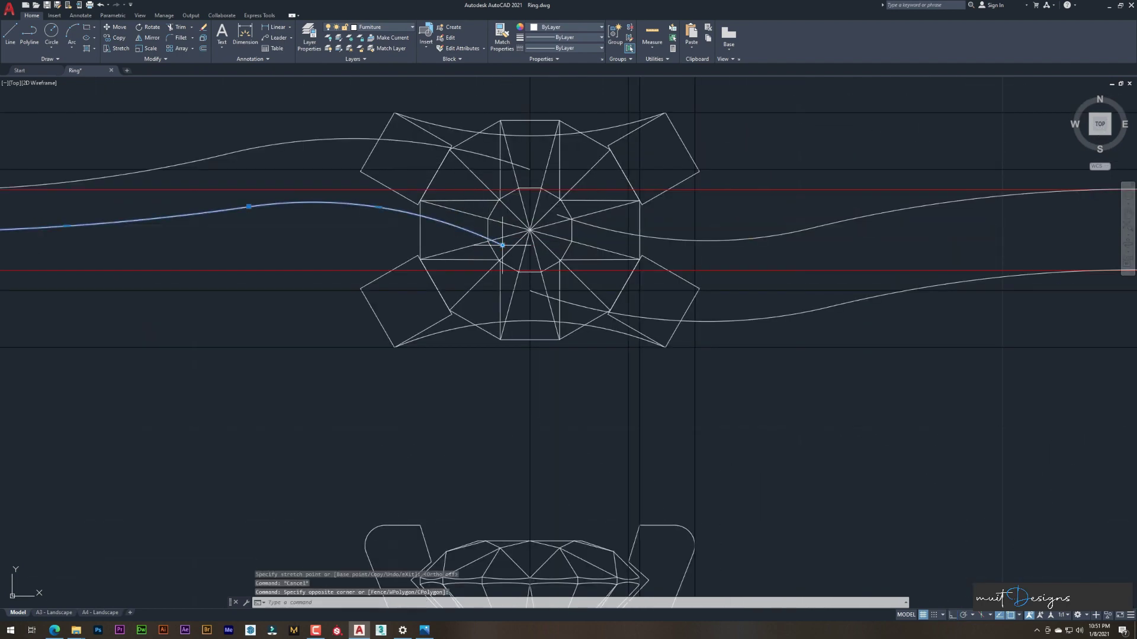
scroll(677, 224, "up", 1)
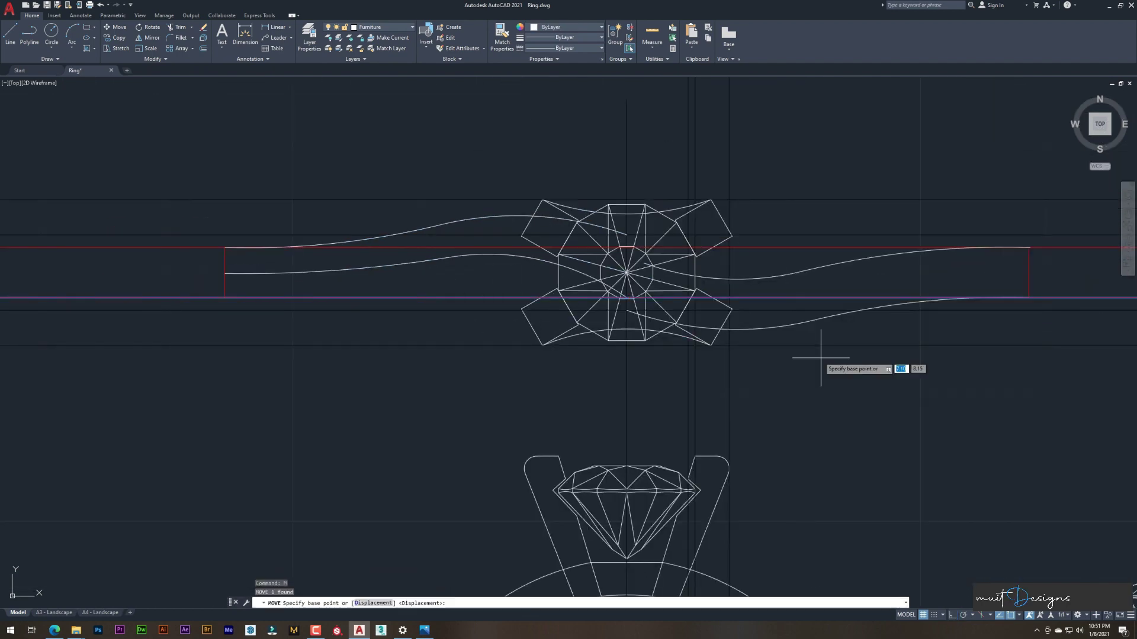
- Offset a guide line to place a copy below it
key("Escape")
middle_click_drag(835, 279, 774, 288)
key("o")
key("Return")
key("Return")
left_click(660, 312)
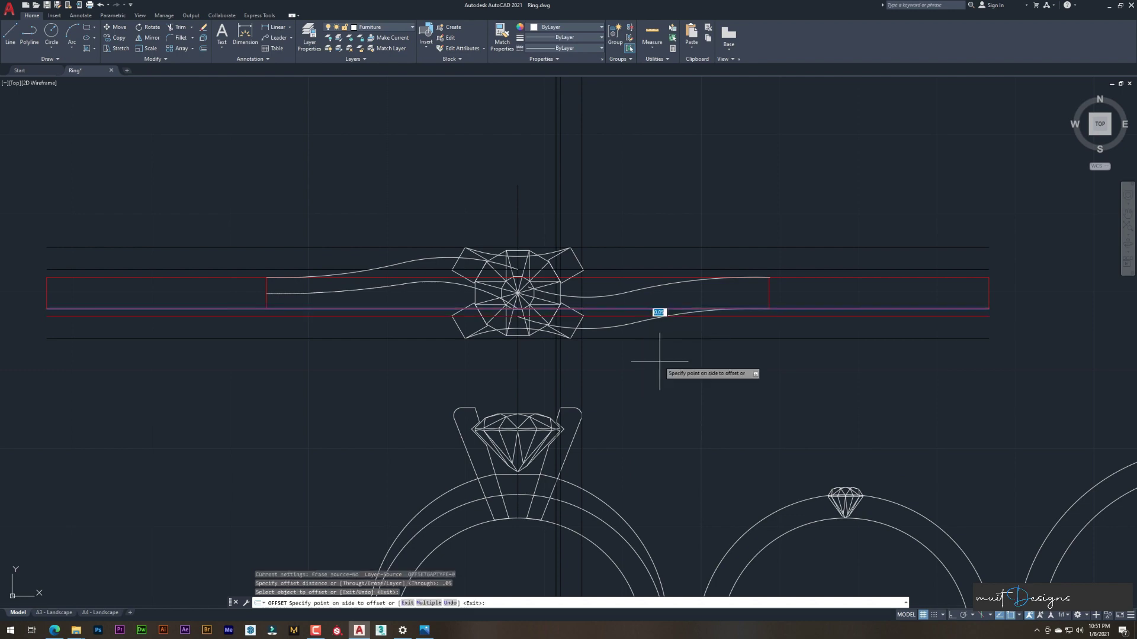
key("Escape")
left_click(212, 335)
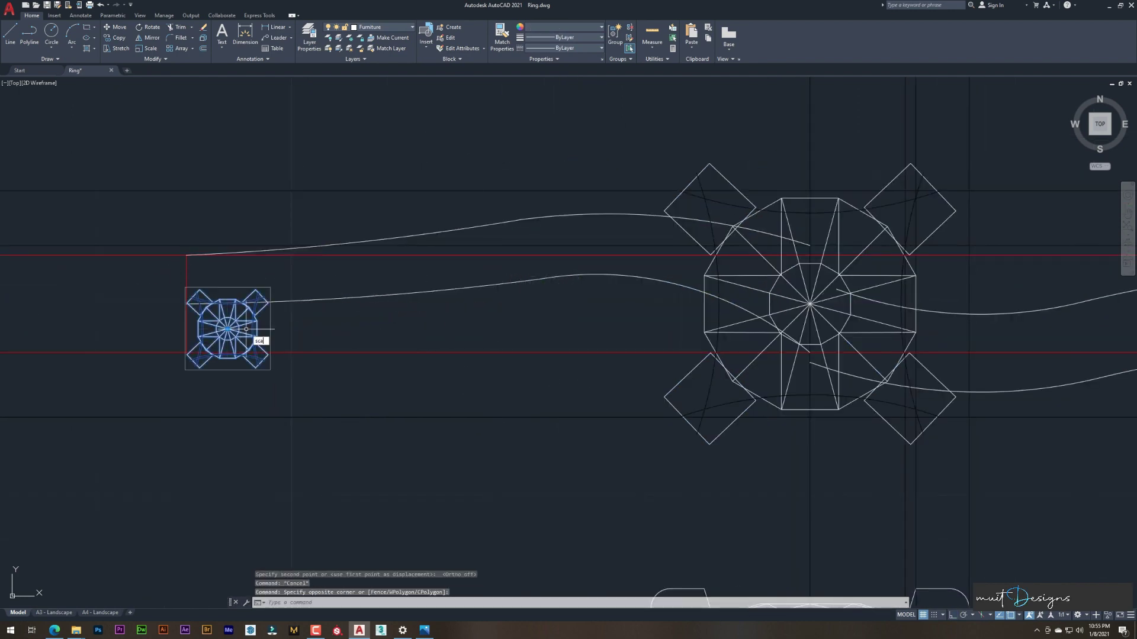
- Reshape the shoulder curve with grips and move it into place
scroll(255, 322, "up", 2)
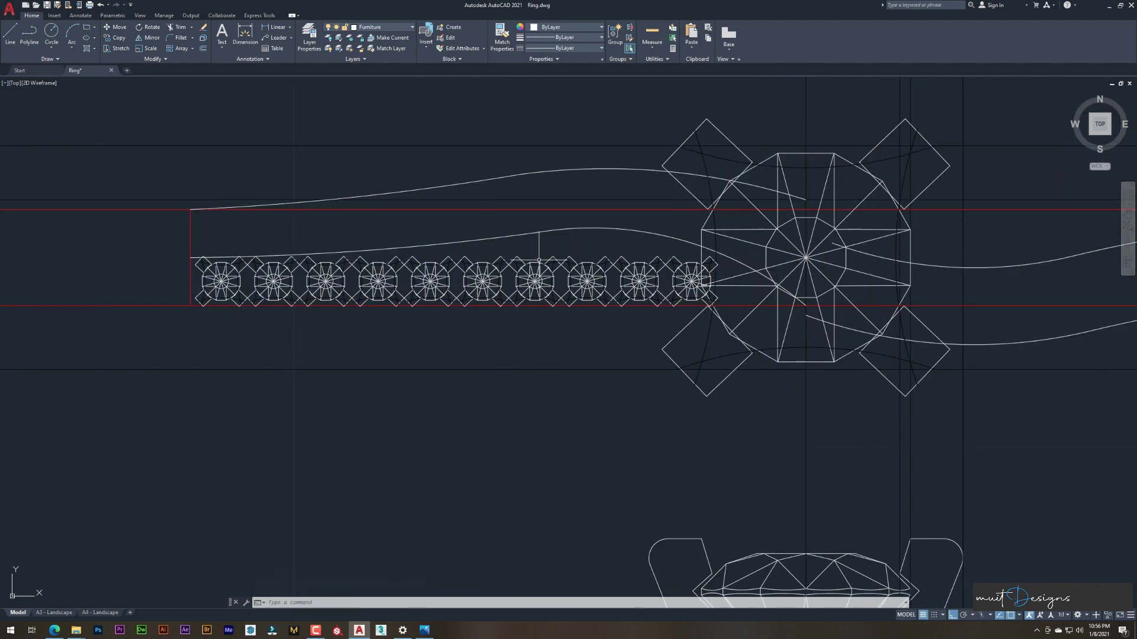
left_click(500, 239)
scroll(562, 237, "up", 4)
left_click(857, 264)
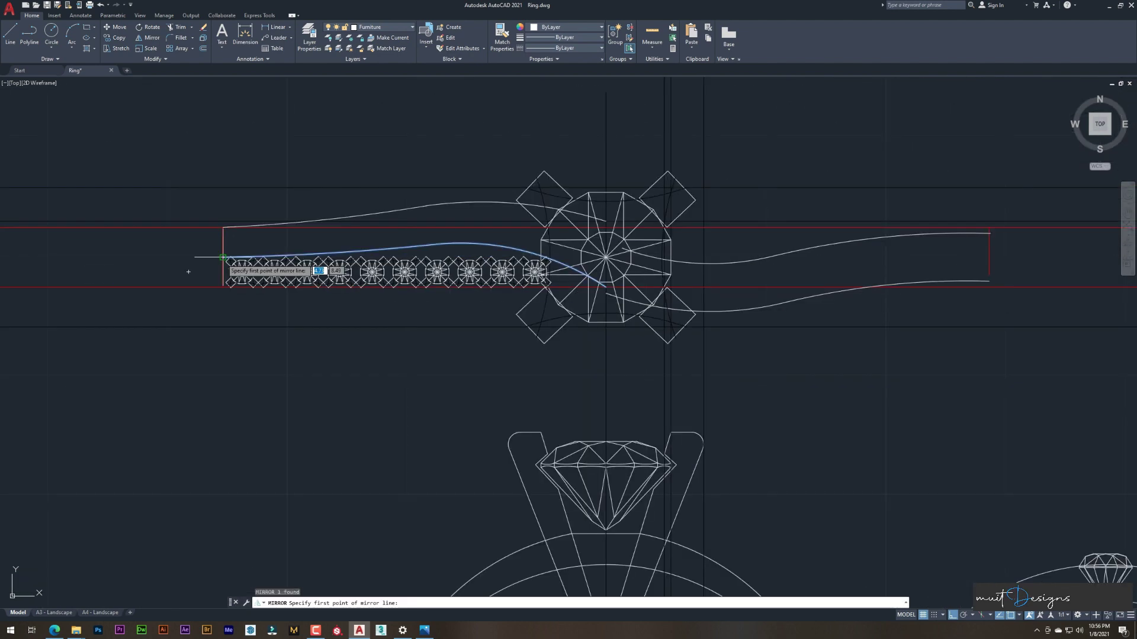
key("Return")
type("m")
key("Return")
left_click(881, 389)
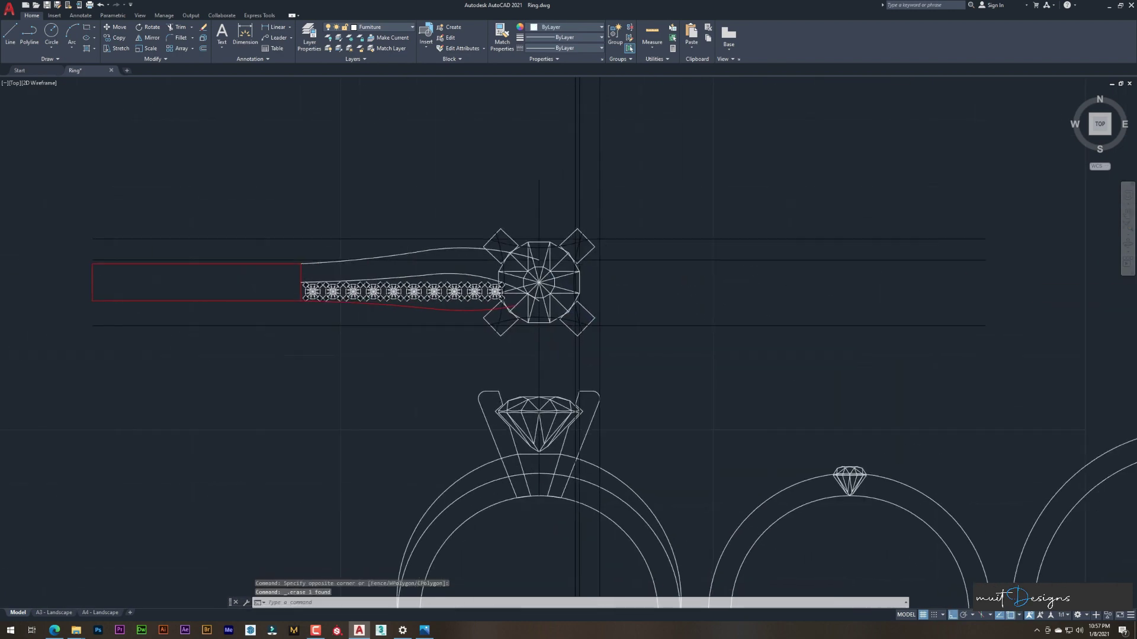
- Mirror the left half of the band about the centre, keeping the original
left_click_drag(45, 209, 545, 331)
type("mi")
key("Return")
left_click(539, 283)
left_click(566, 360)
key("Return")
- Mirror the right half and centre stone top-to-bottom, keeping the originals
left_click_drag(998, 202, 481, 386)
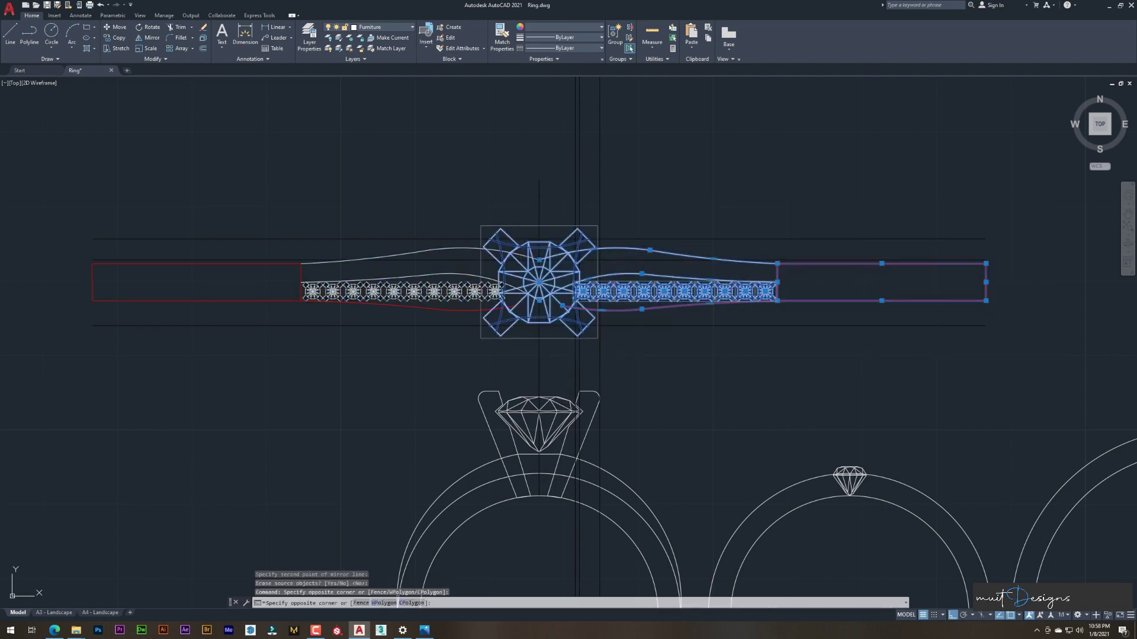
type("mi")
key("Return")
left_click(990, 298)
left_click(873, 322)
key("Return")
- Frame all the rings and save the drawing
middle_click_drag(429, 228, 293, 212)
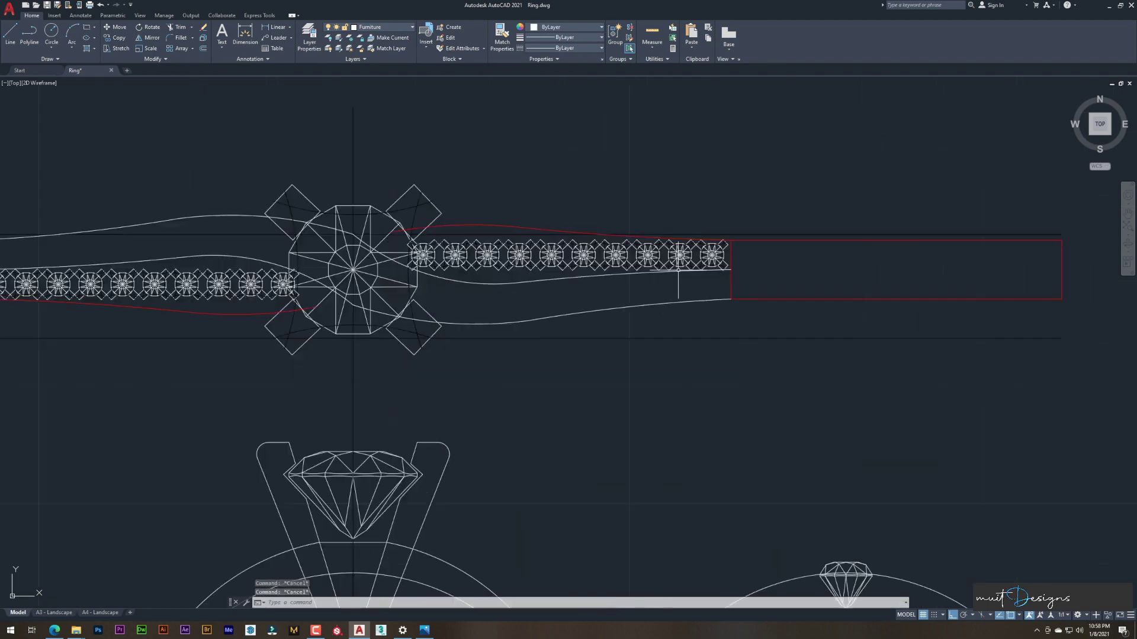
scroll(589, 329, "down", 3)
key("ctrl+s")
type("ma")
key("Return")
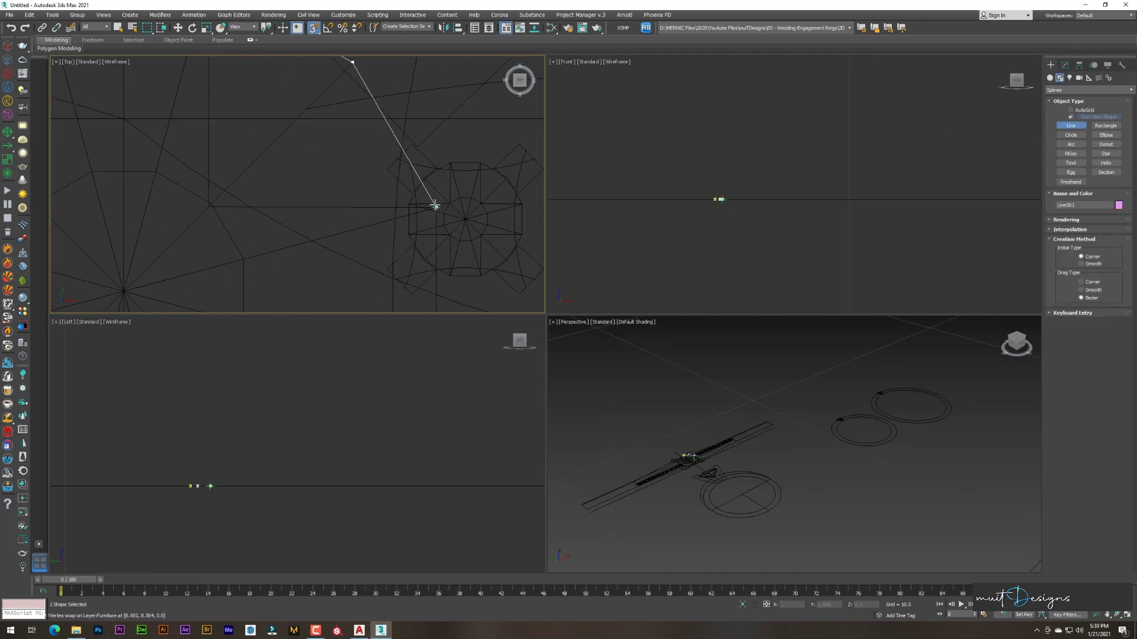
- Trace further points of the centre diamond outline with the Line spline in Top view
left_click(436, 203)
left_click(444, 228)
left_click(381, 254)
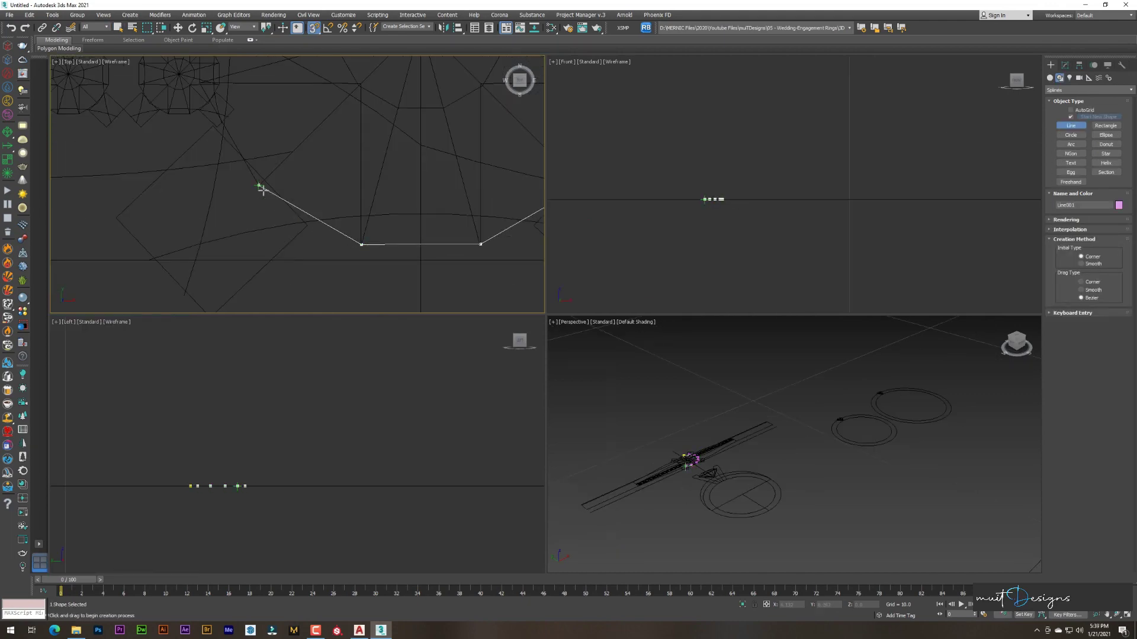
mouse_move(263, 190)
middle_mouse_down()
mouse_move(314, 152)
mouse_move(343, 101)
mouse_move(327, 127)
middle_mouse_up()
left_click(328, 127)
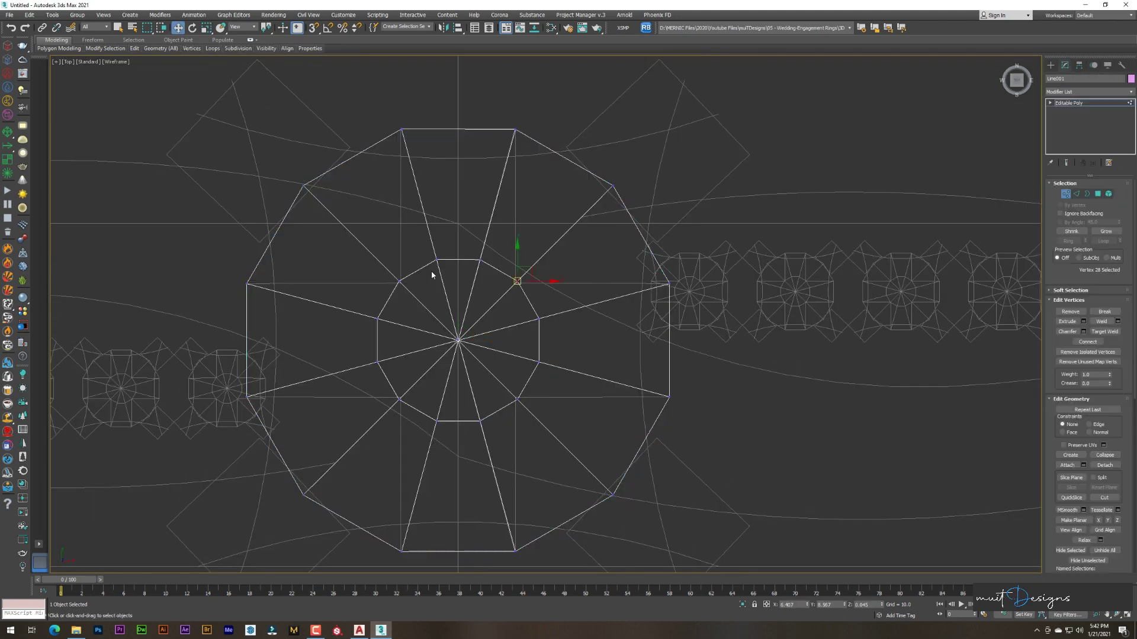
- Weld the selected vertices, cut new edges, and snap vertices onto the corners
key("ctrl+alt+c")
right_click(556, 327)
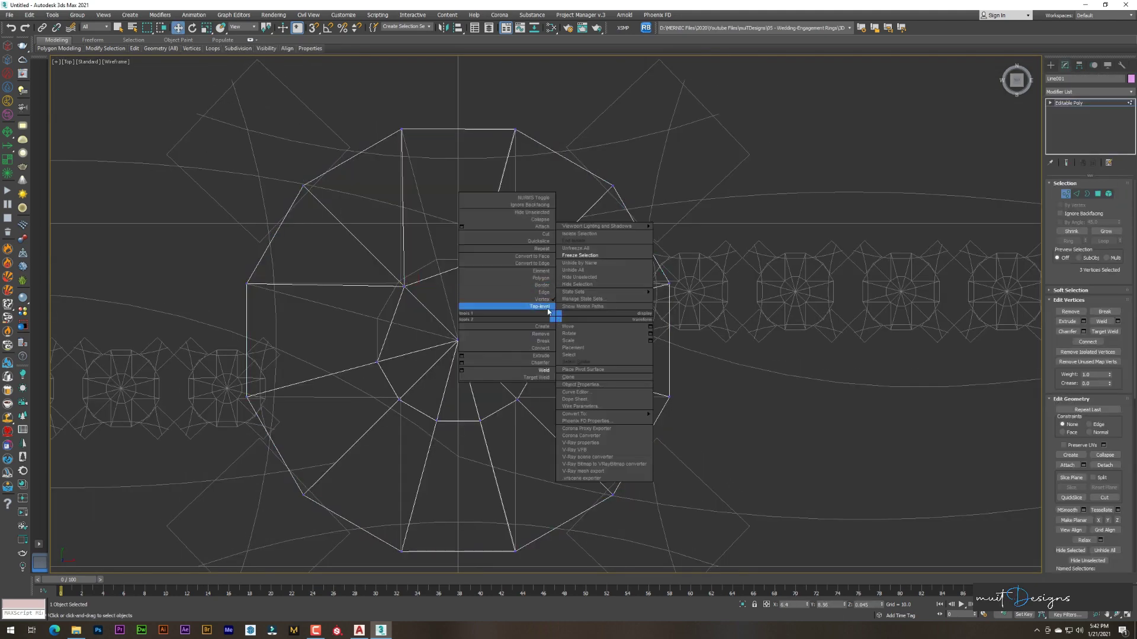
left_click(533, 308)
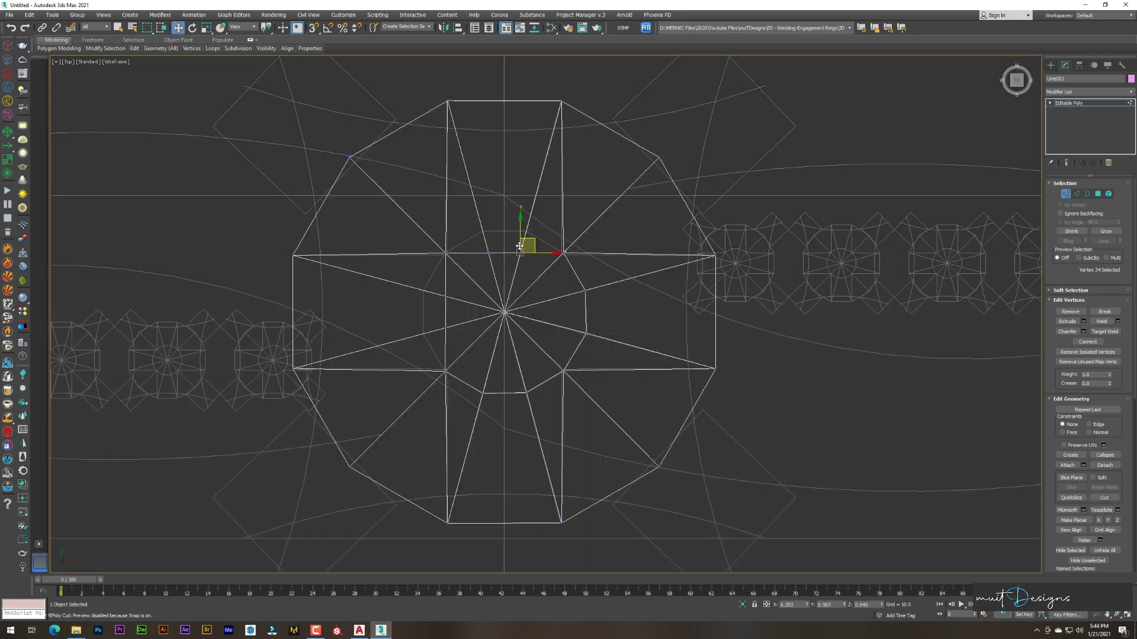
scroll(519, 246, "up", 3)
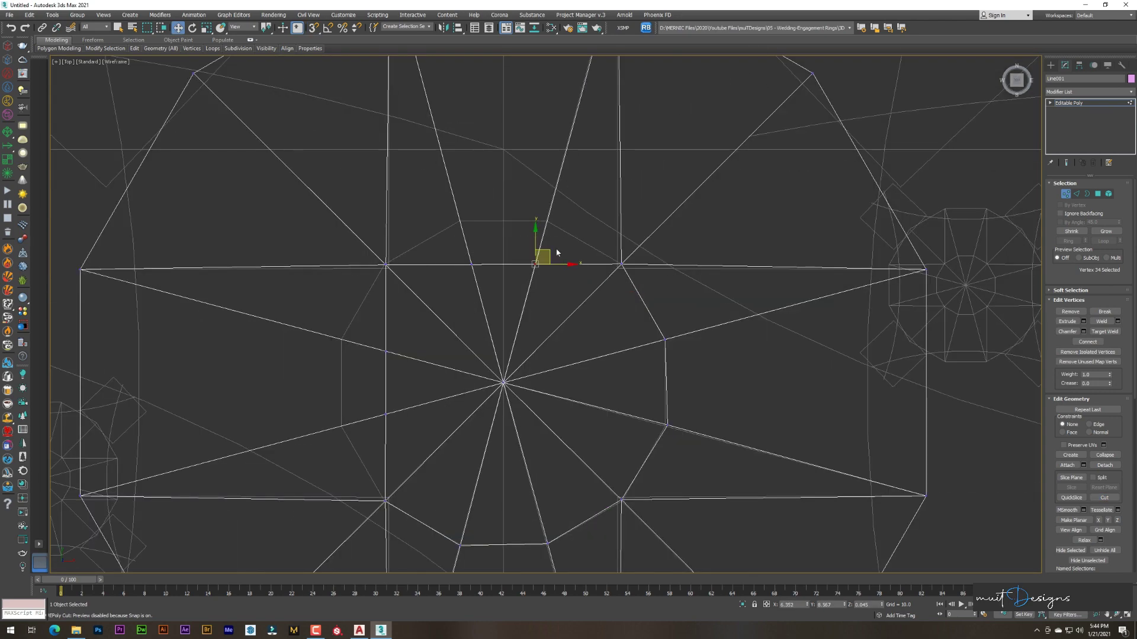
left_click_drag(474, 214, 461, 173)
middle_click_drag(401, 361, 431, 314)
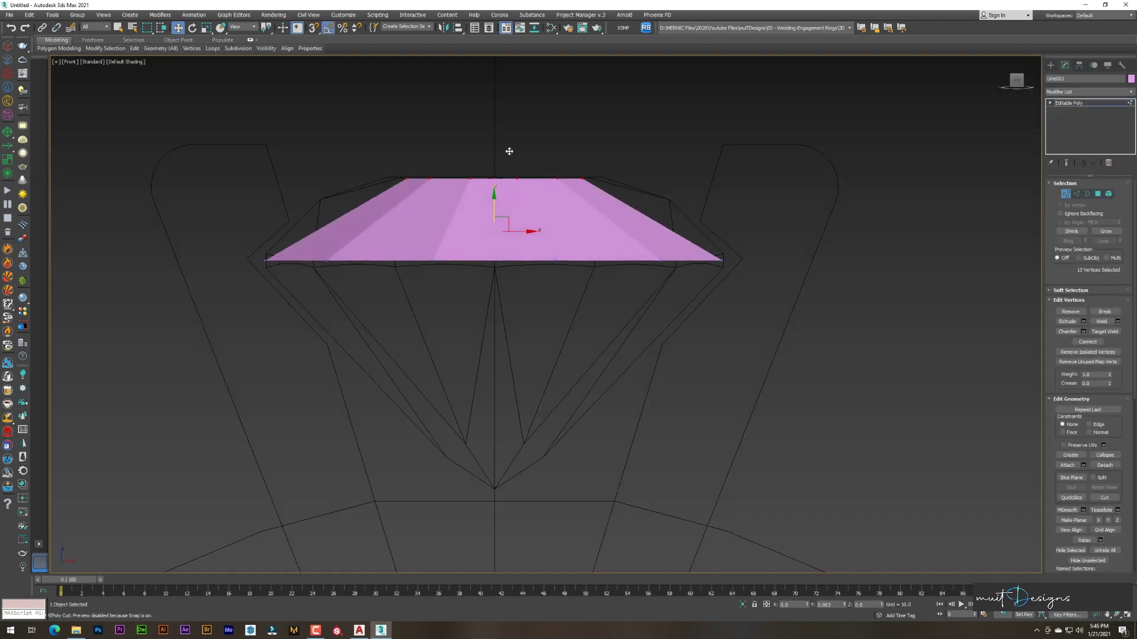
- Frame the gem and lower the crown's top vertices in the front view
key("t")
key("z")
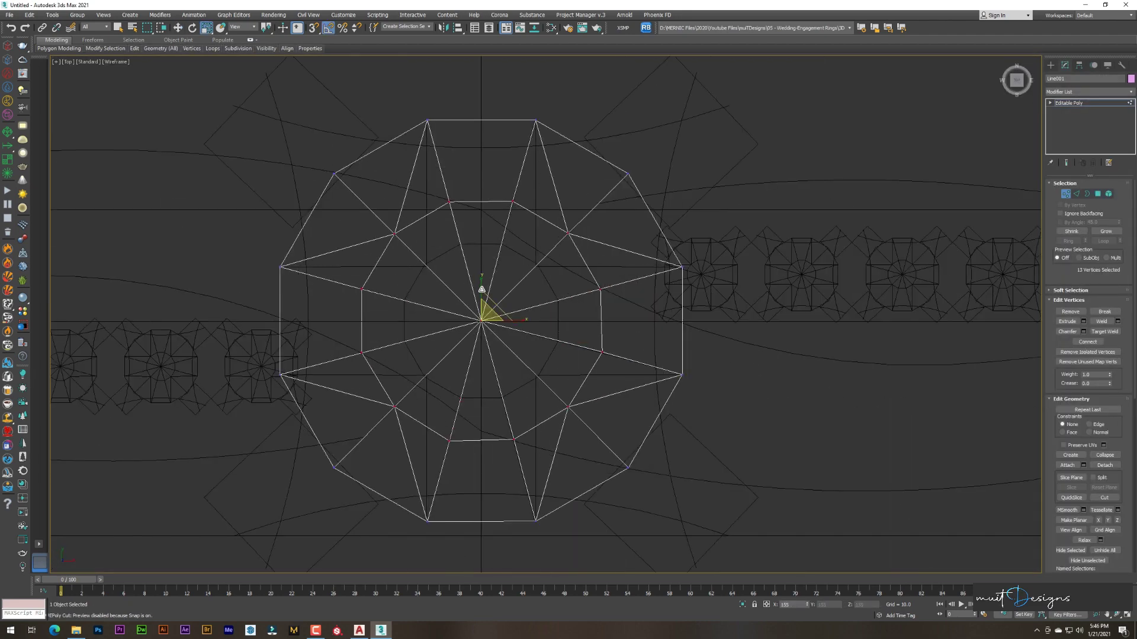
key("f")
left_click_drag(535, 291, 536, 326)
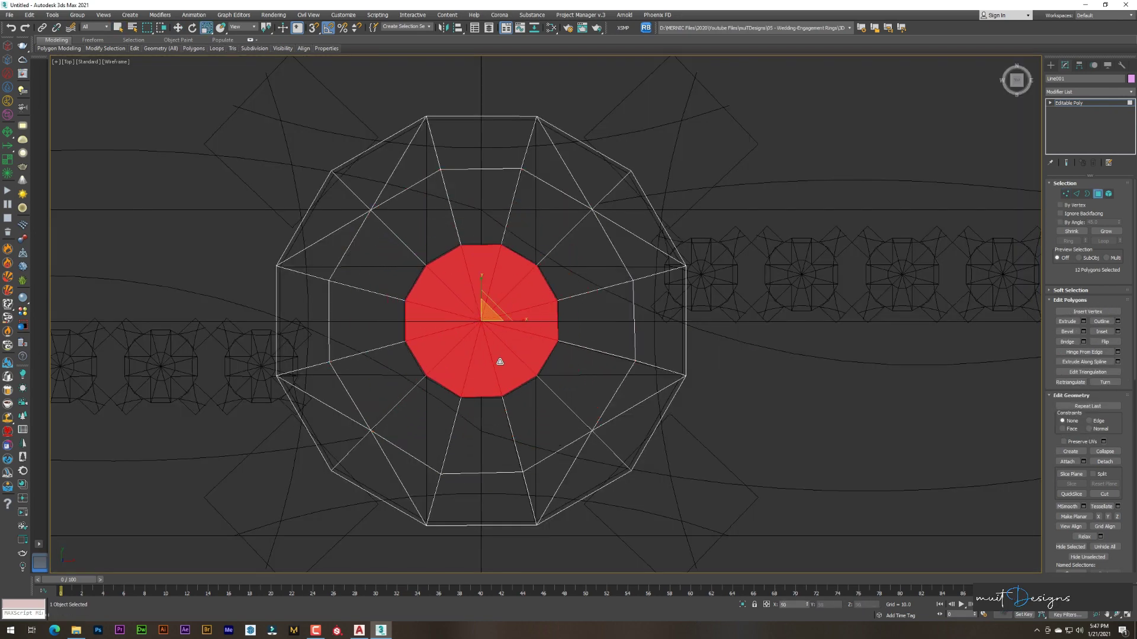
key("w")
key("f")
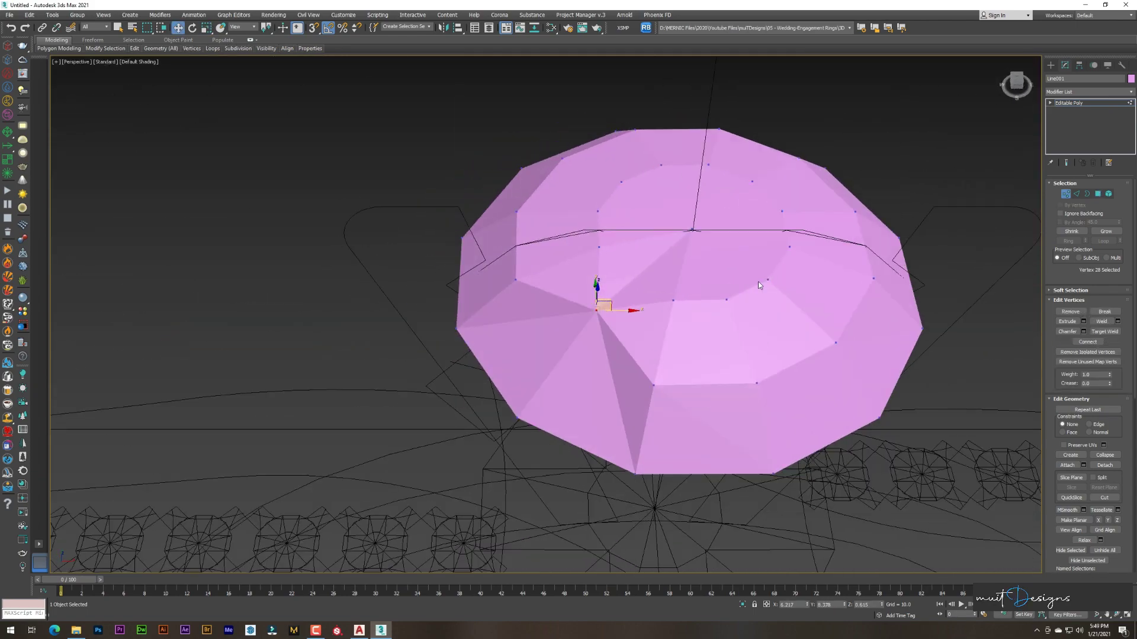
- Orbit around the gem and raise the pavilion vertices slightly
middle_click_drag(758, 282, 665, 315, "alt")
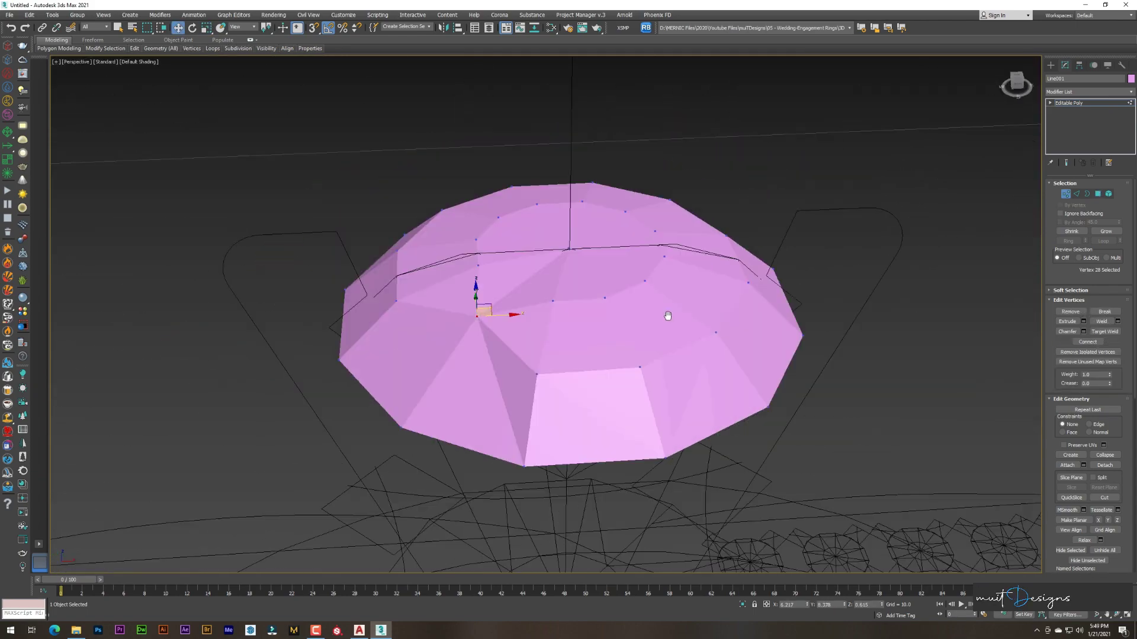
left_click_drag(643, 284, 726, 339)
mouse_move(695, 398)
middle_mouse_down("alt")
mouse_move(627, 349)
mouse_move(698, 340)
middle_mouse_up("alt")
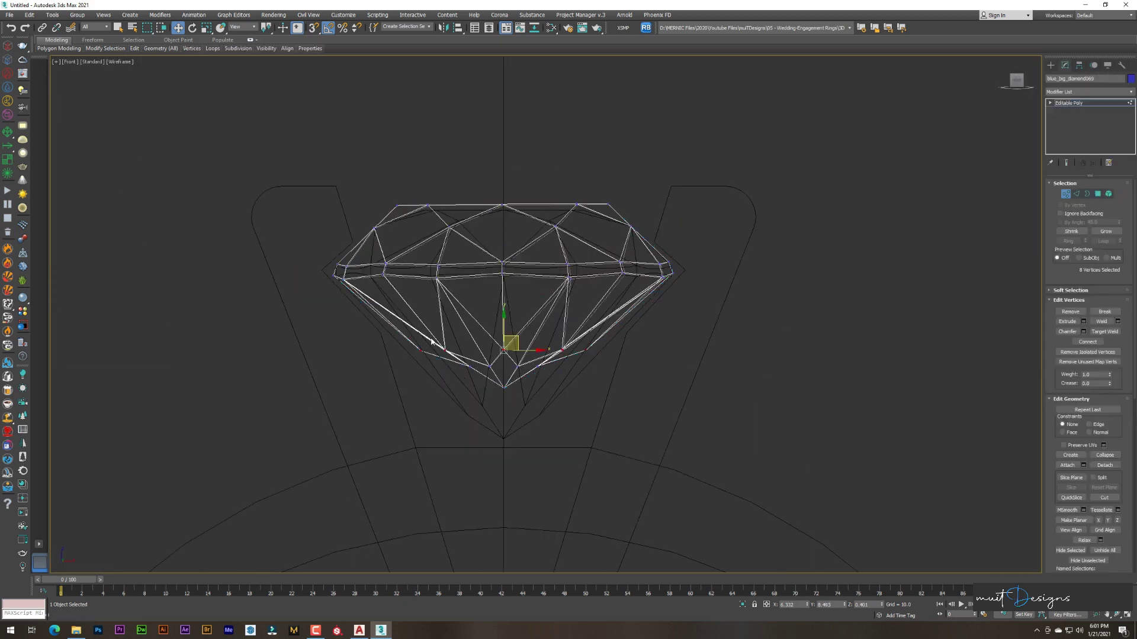
scroll(432, 342, "up", 2)
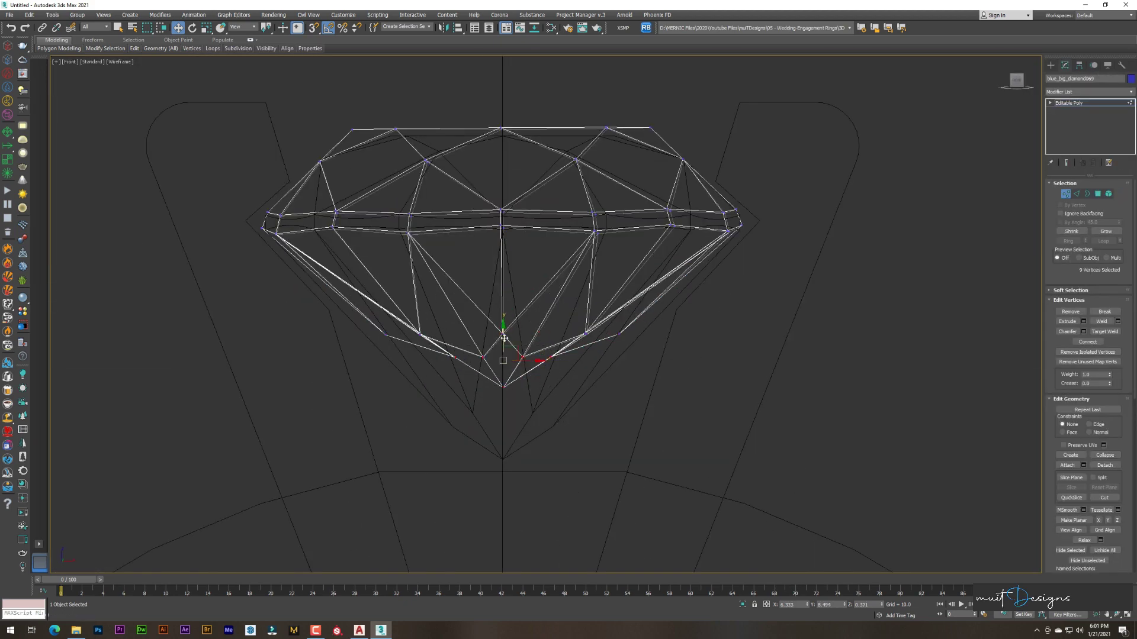
left_click_drag(519, 322, 519, 311)
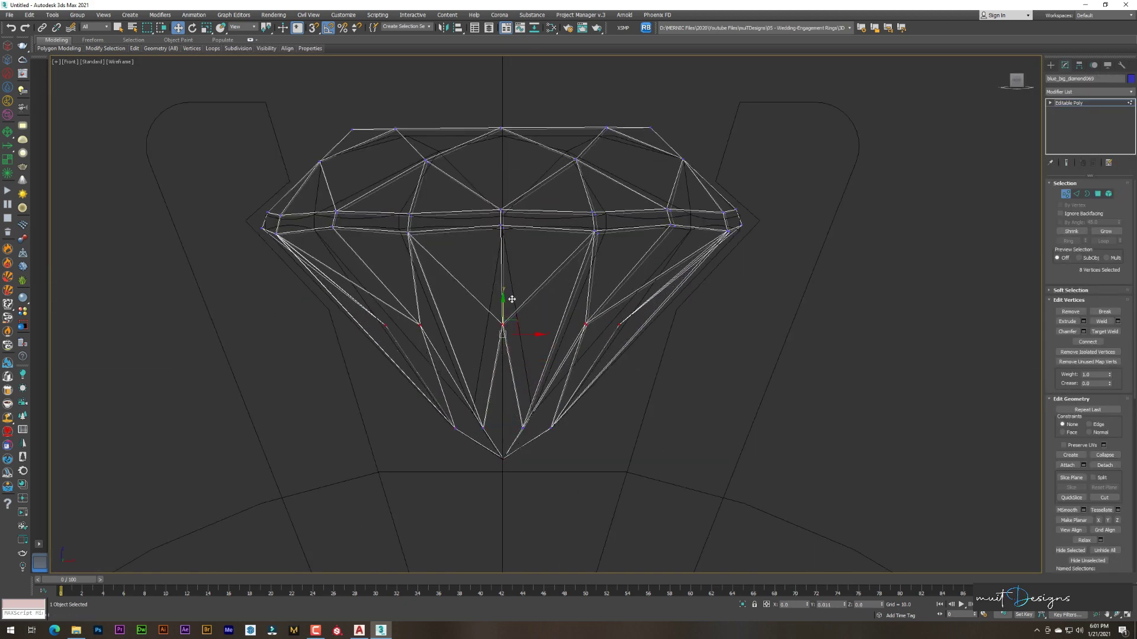
key("r")
- Switch the viewport to Clay shading and select the diamond's lower and girdle vertices
left_click(121, 62)
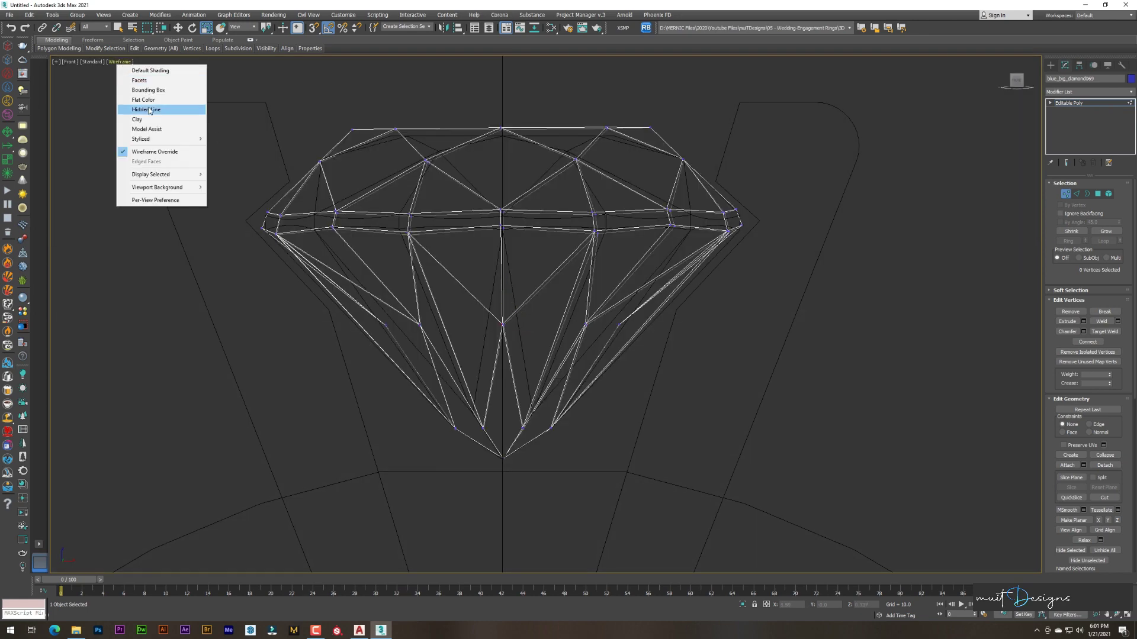
left_click(178, 109)
left_click(520, 329)
key("f")
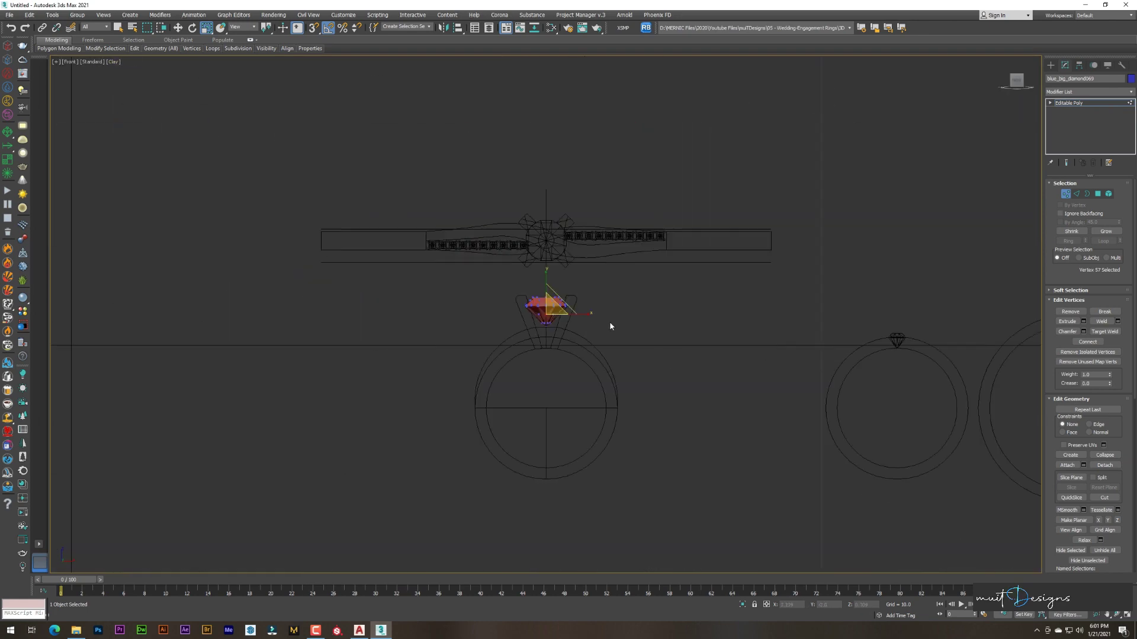
scroll(541, 322, "up", 10)
left_click_drag(265, 207, 808, 325)
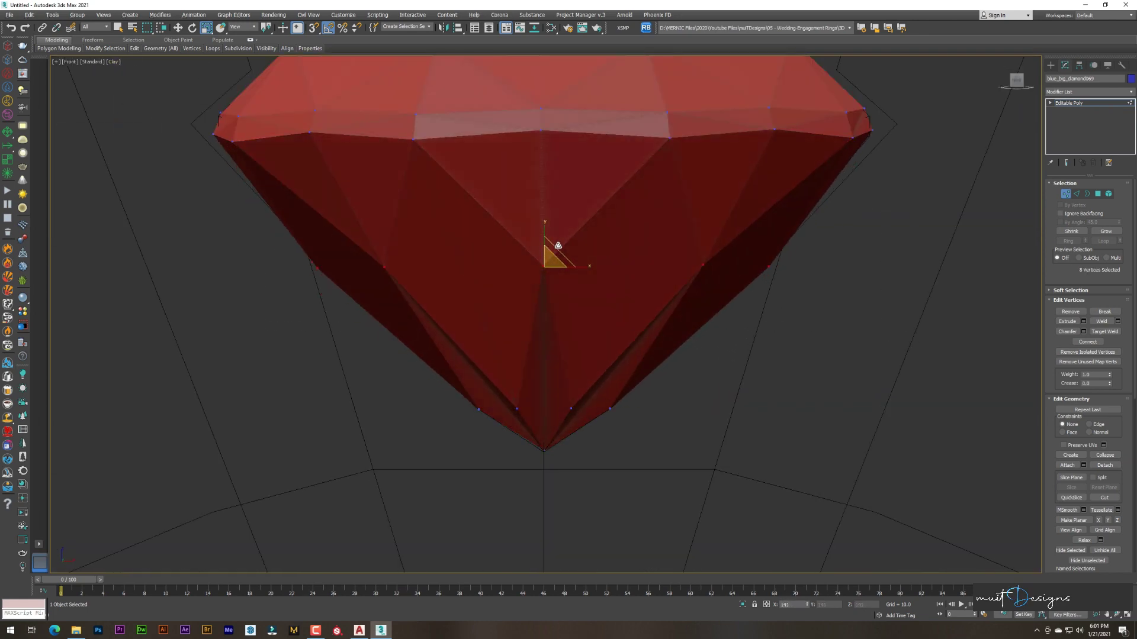
scroll(437, 496, "down", 3)
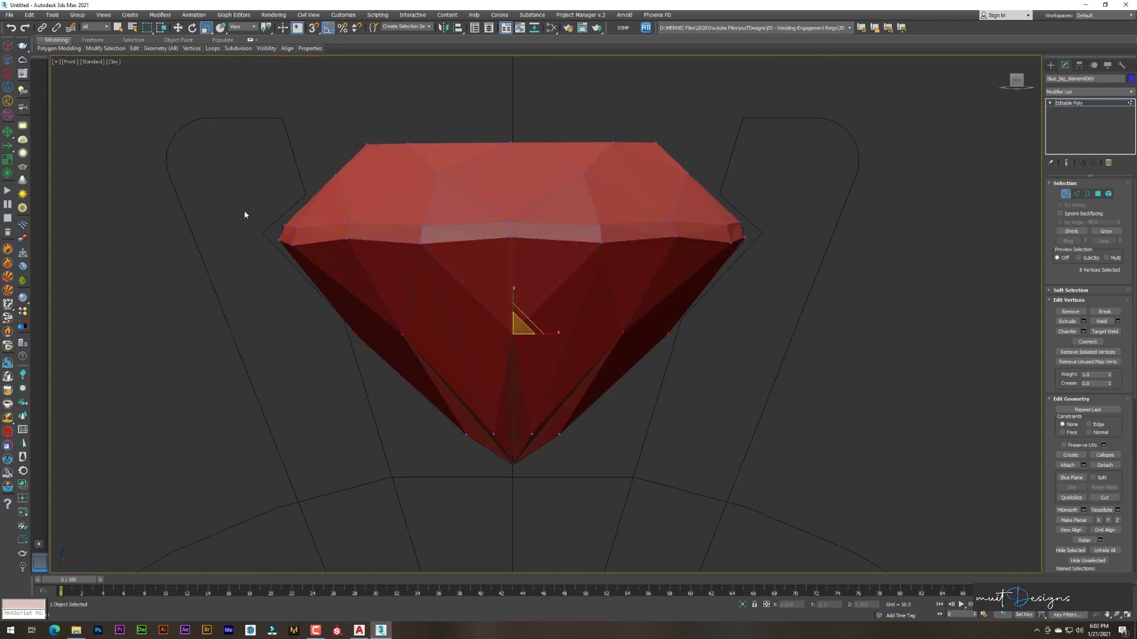
left_click_drag(244, 214, 807, 297)
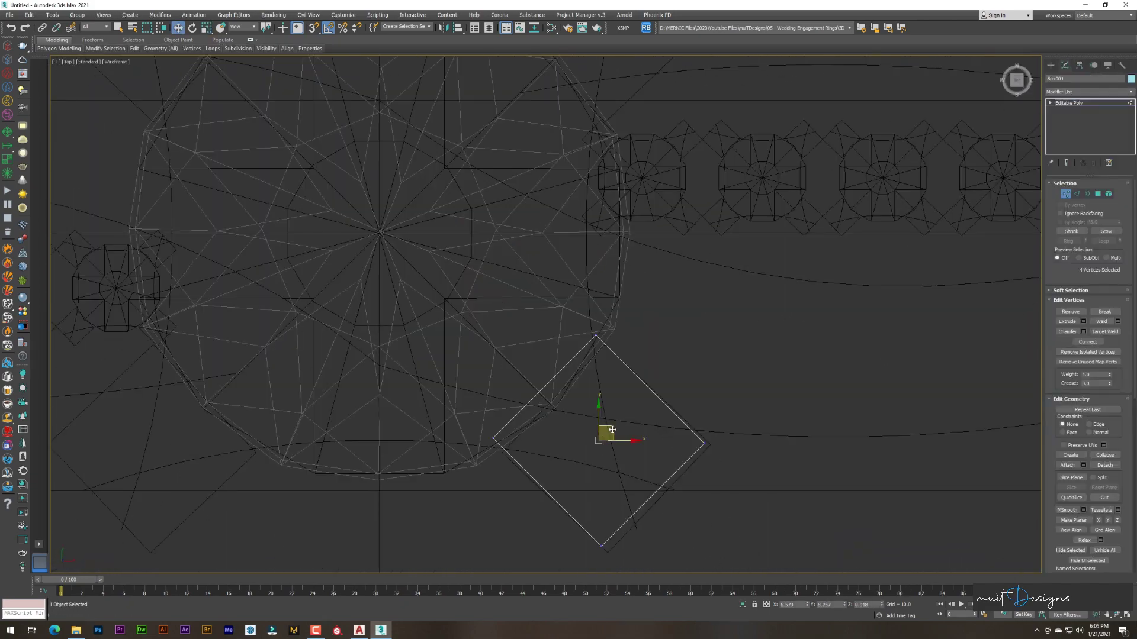
- Set Edit Geometry Constraints from Edge to None for the Box001 prong vertices
scroll(518, 343, "down", 5)
scroll(528, 376, "up", 6)
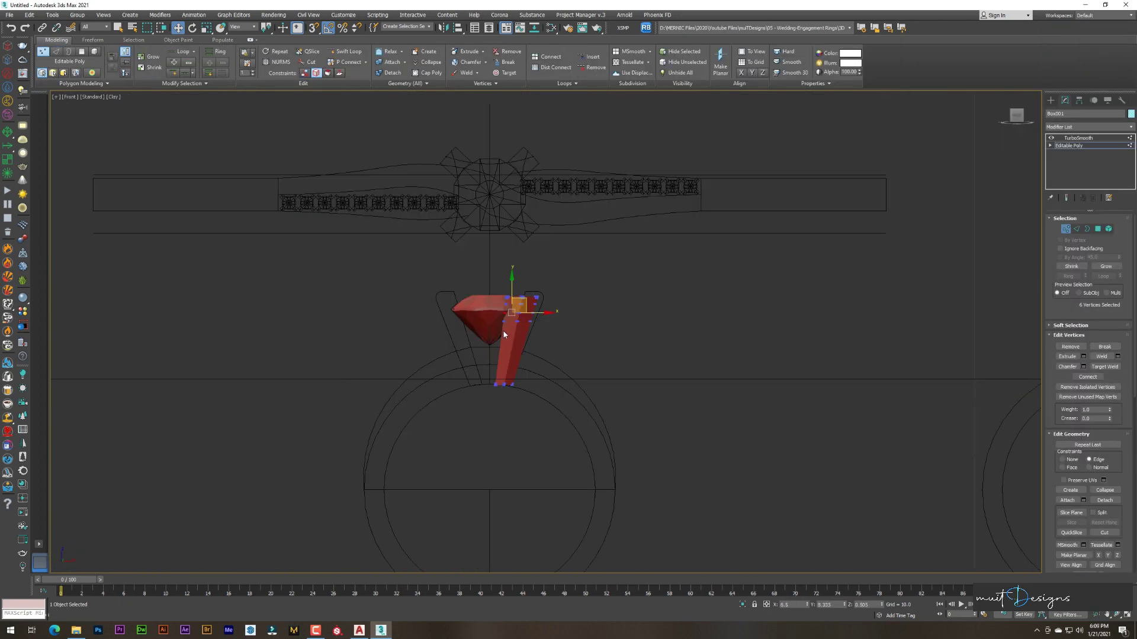
left_click(305, 73)
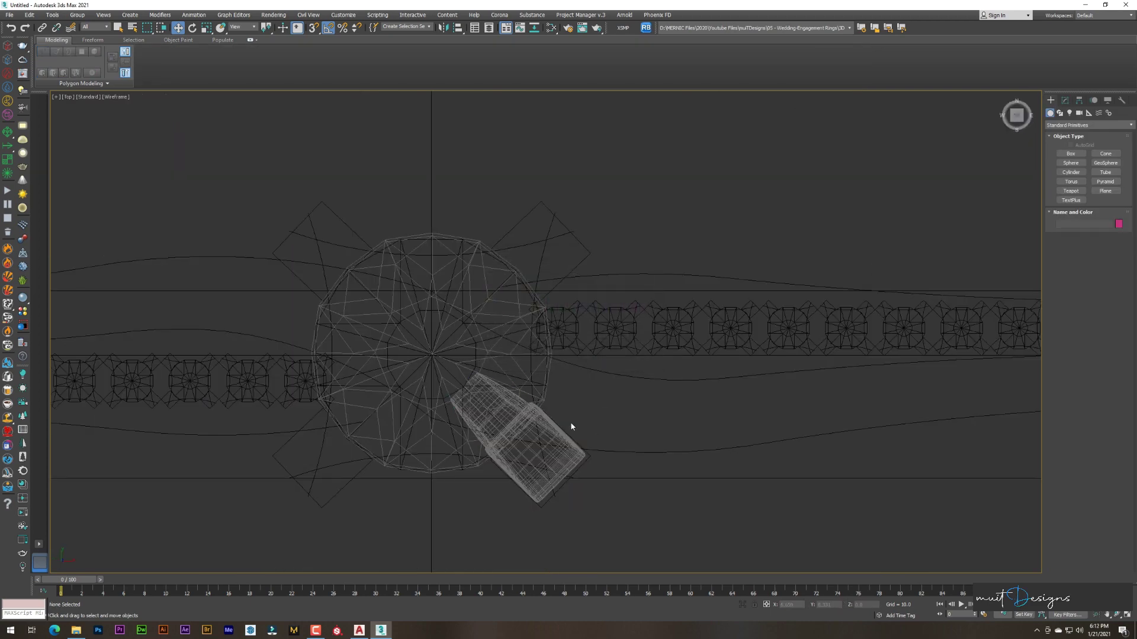
- Clone prong Box001 upward and mirror the copy to the diamond's other side
left_click(571, 426)
key("F3")
left_click_drag(538, 435, 537, 216, "shift")
key("Return")
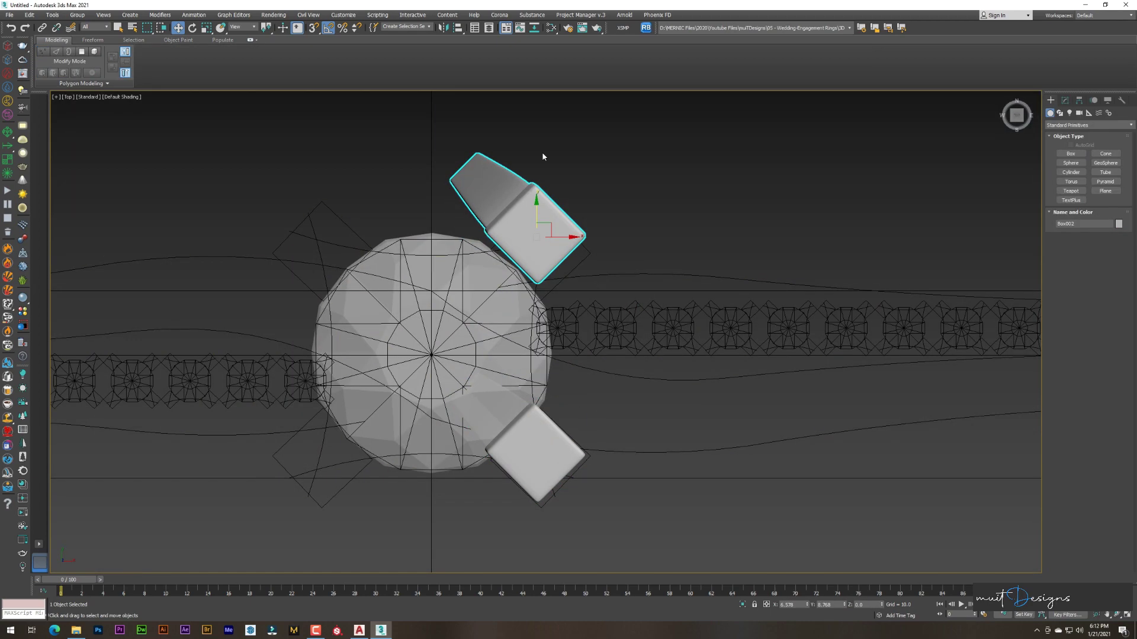
left_click(503, 31)
key("Return")
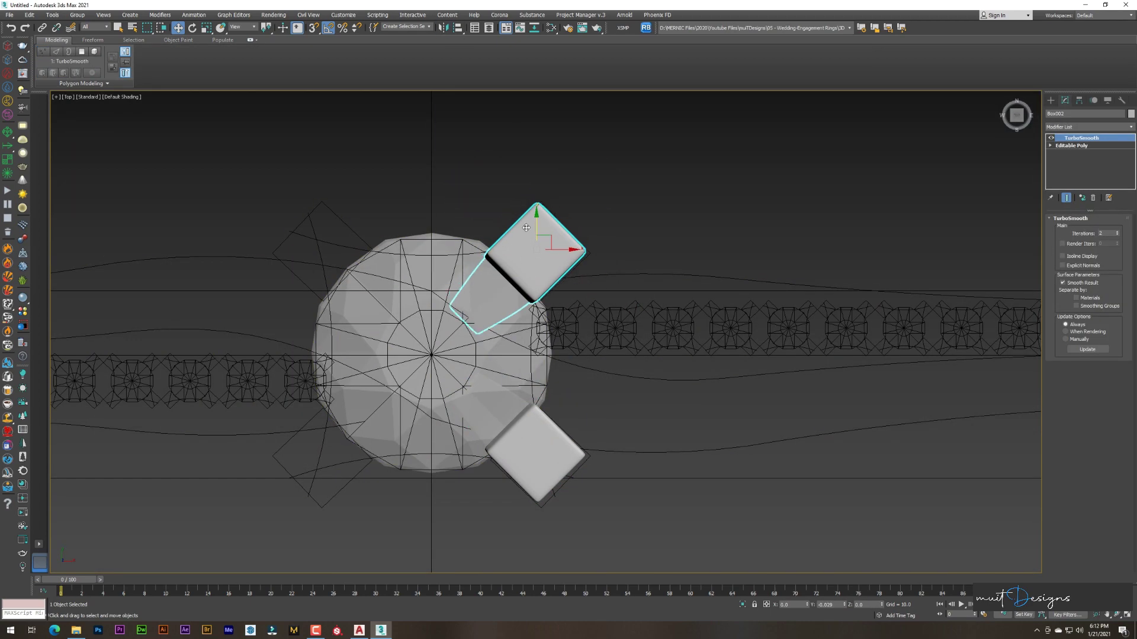
left_click(144, 132)
left_click(121, 96)
- Mirror-copy both prongs to the gem's left and test a Bend on one
middle_click_drag(527, 349, 591, 336)
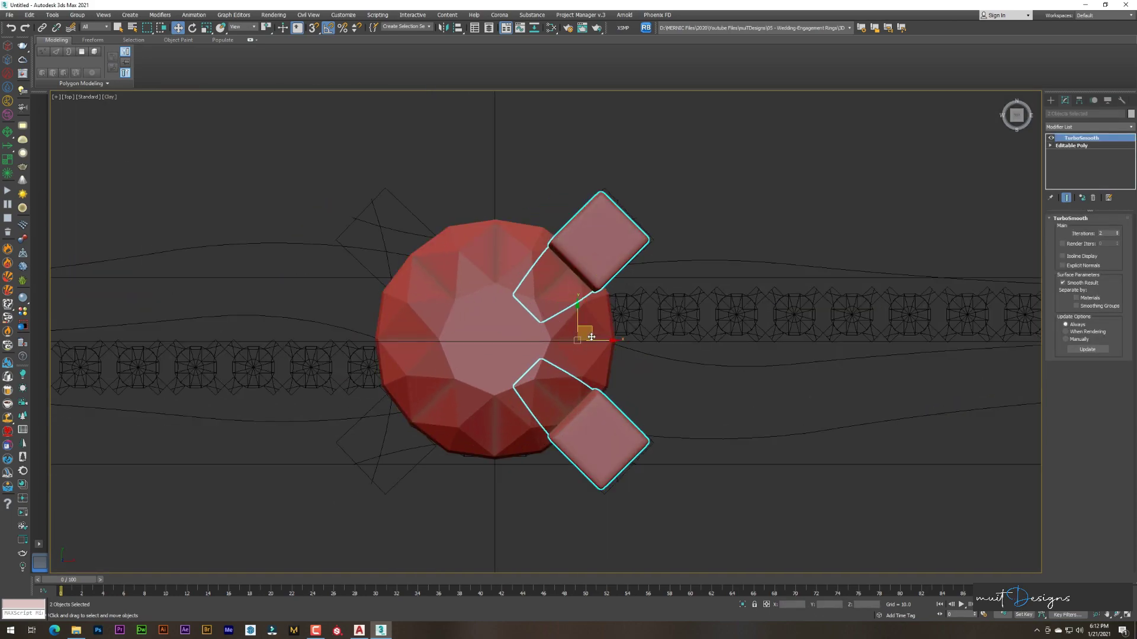
left_click(443, 28)
key("Return")
left_click(443, 28)
key("Return")
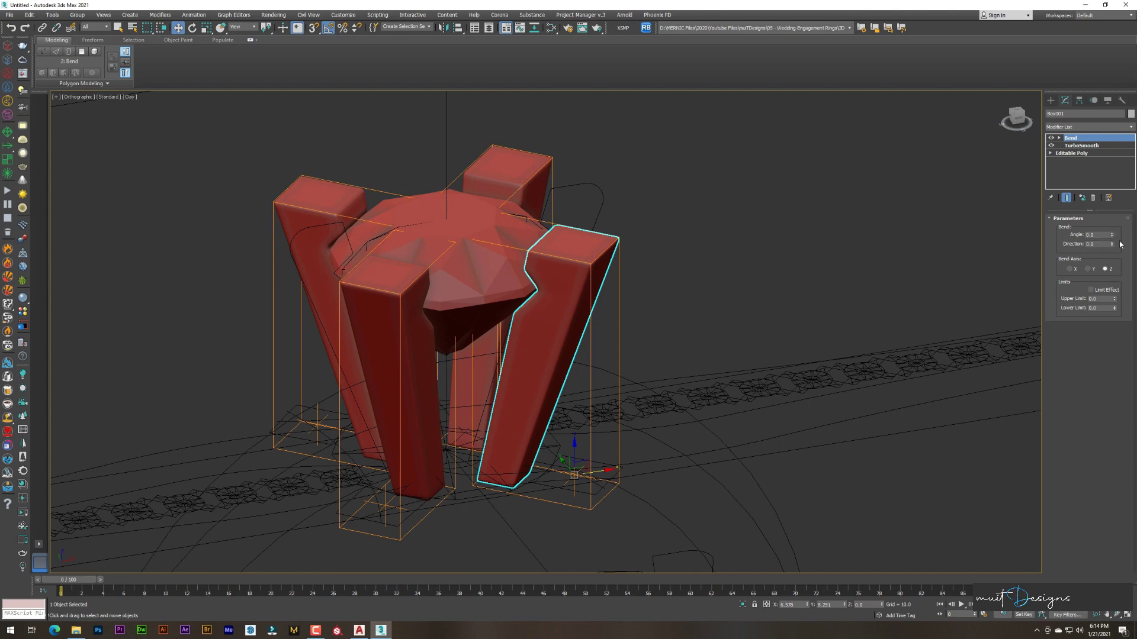
left_click_drag(1111, 234, 1094, 276)
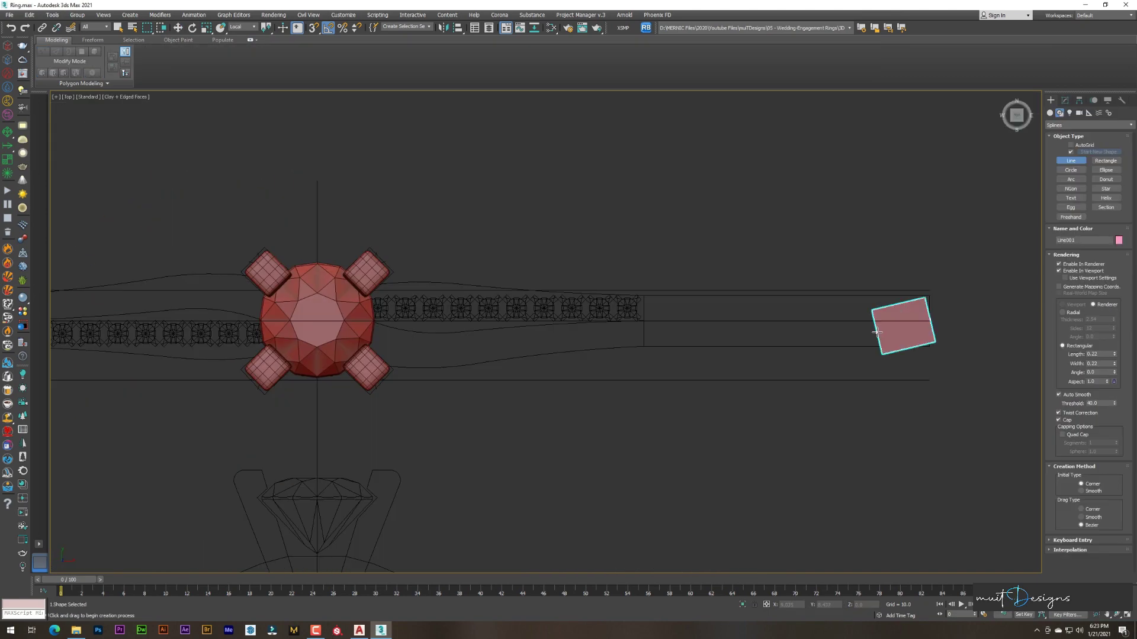
- Finish the band line and clone the flat strip above the band
left_click(645, 352)
right_click(645, 352)
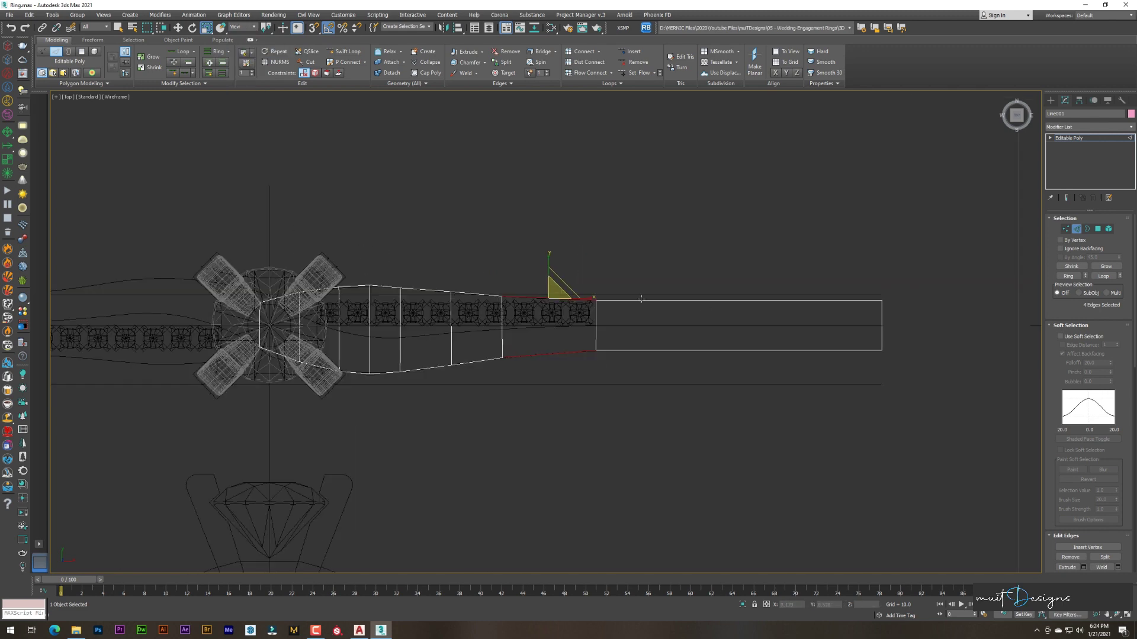
scroll(565, 298, "up", 2)
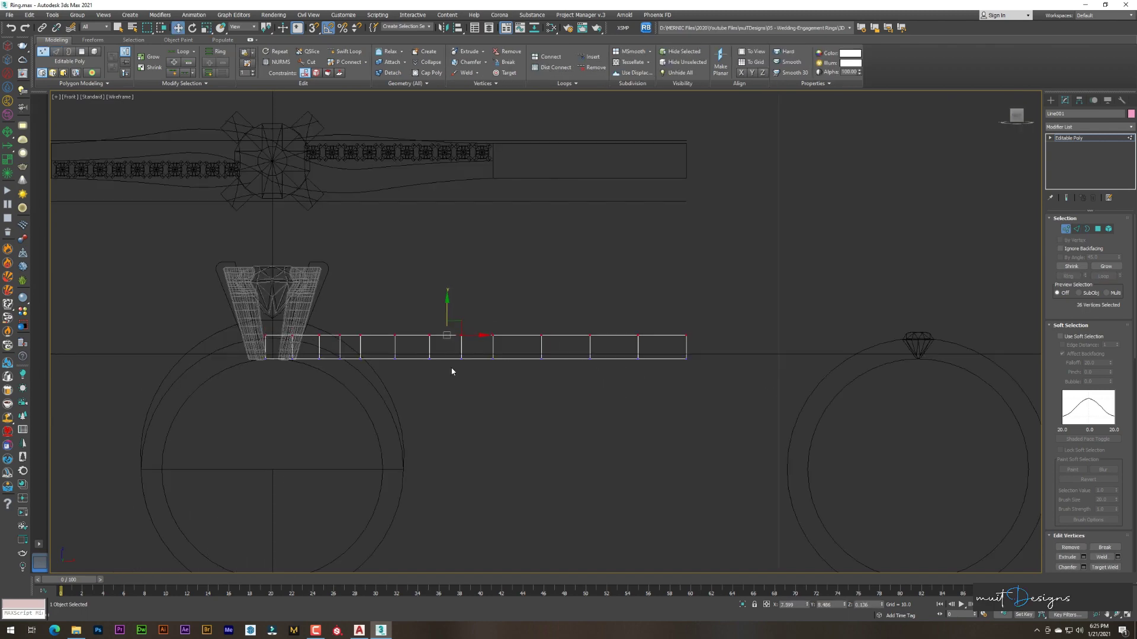
middle_click_drag(452, 371, 527, 331)
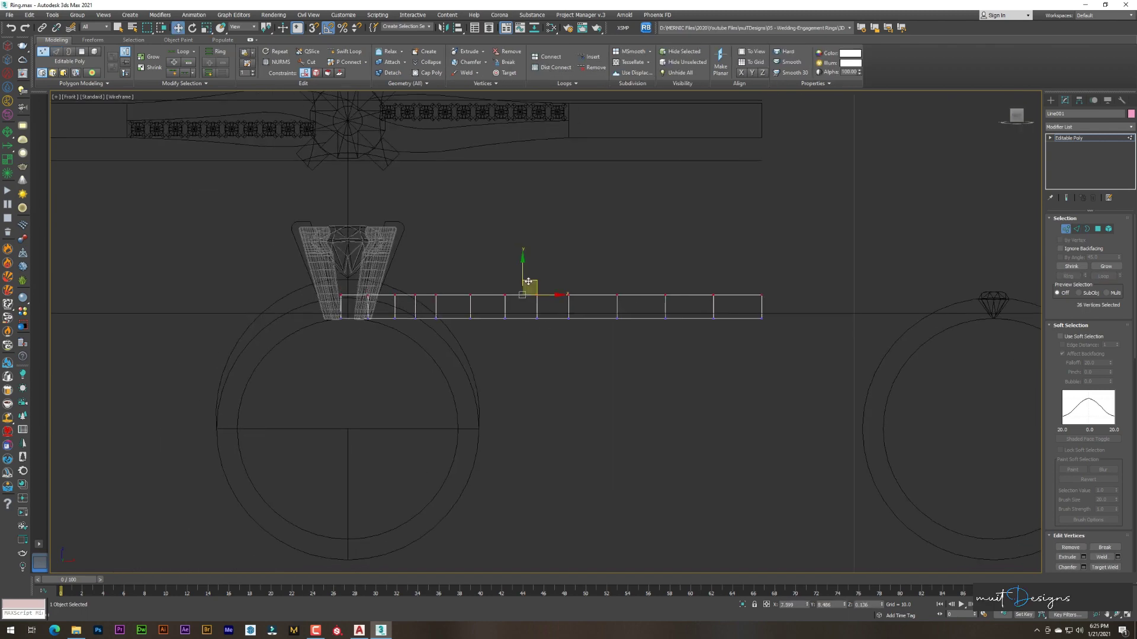
left_click_drag(452, 324, 449, 279, "shift")
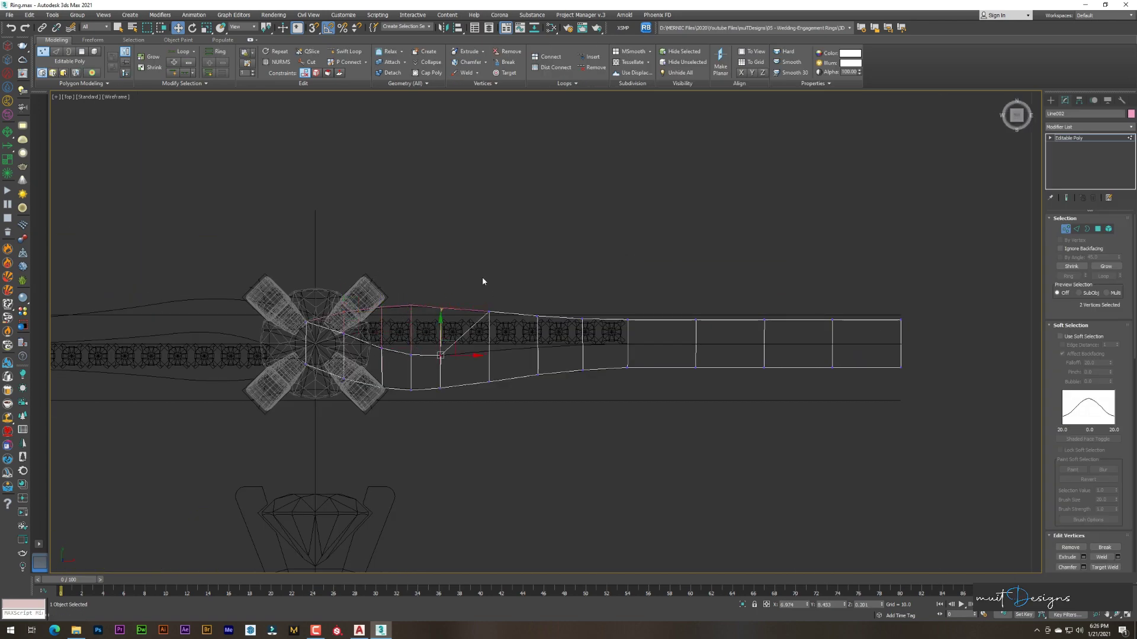
- Select the copied strip's vertices and rotate the stone-end pair to taper it
scroll(553, 325, "up", 3)
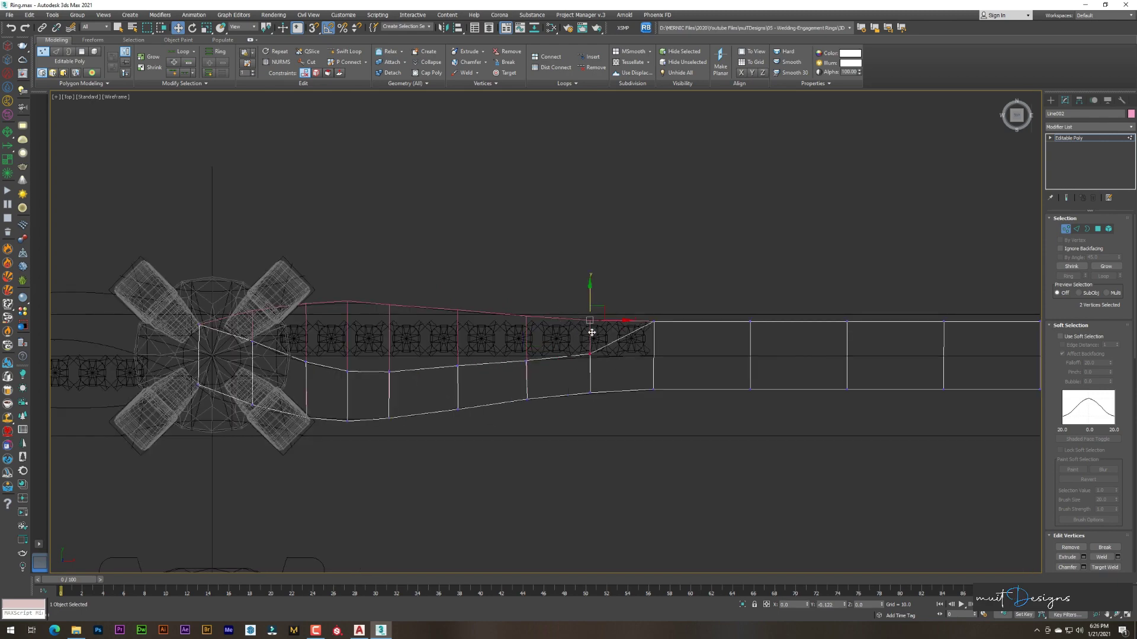
middle_click_drag(655, 333, 416, 321)
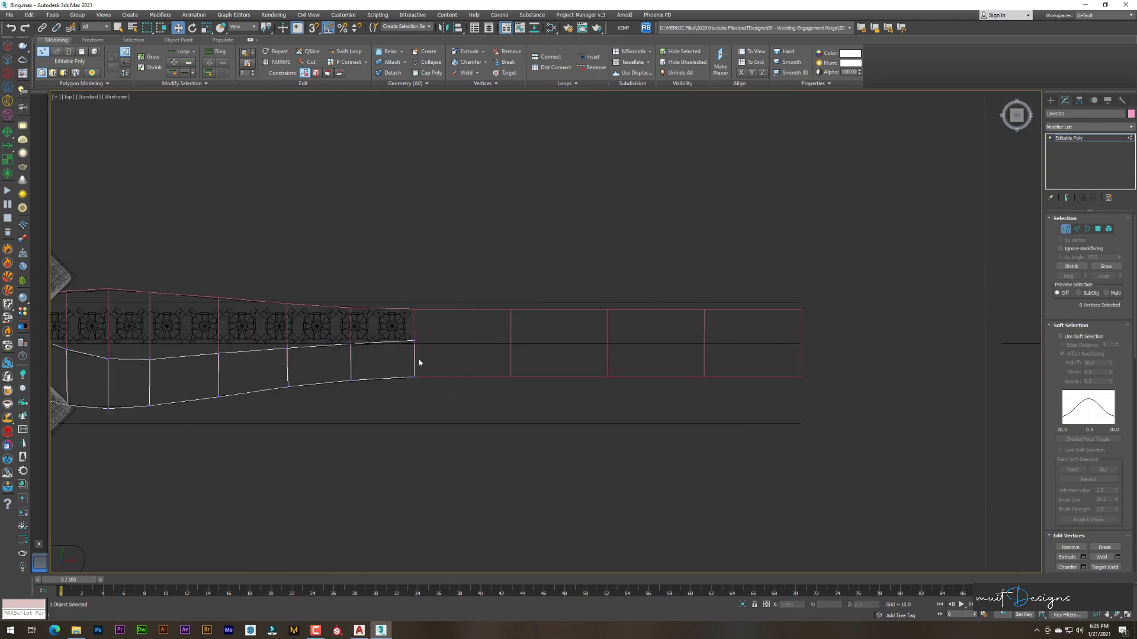
left_click_drag(418, 363, 408, 387)
key("p")
key("f")
key("e")
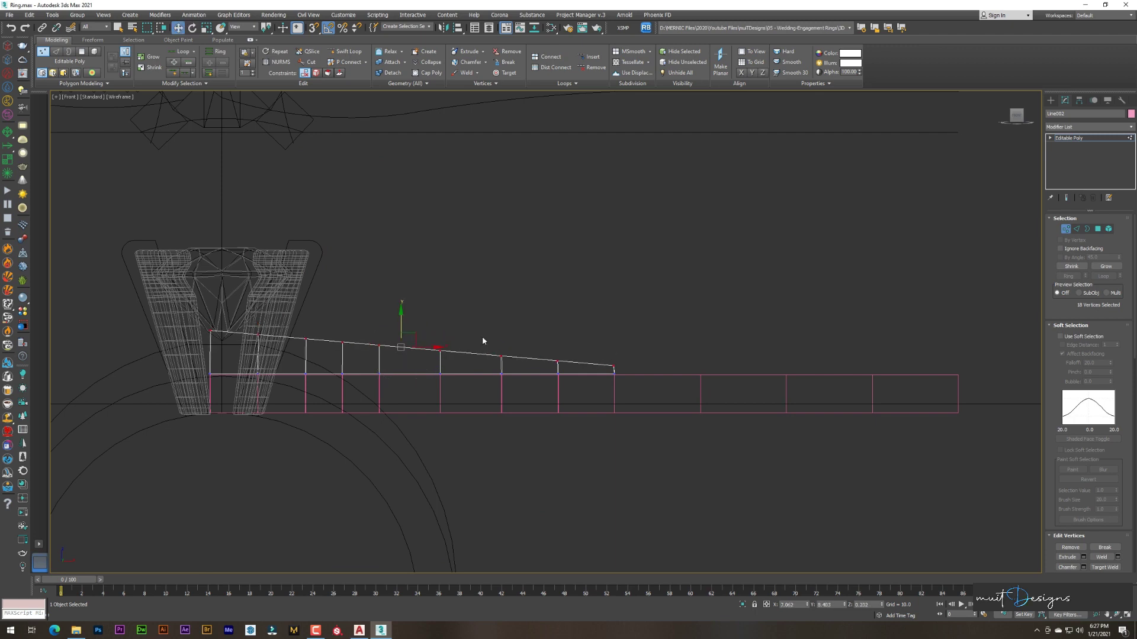
scroll(483, 341, "up", 2)
left_click(287, 333)
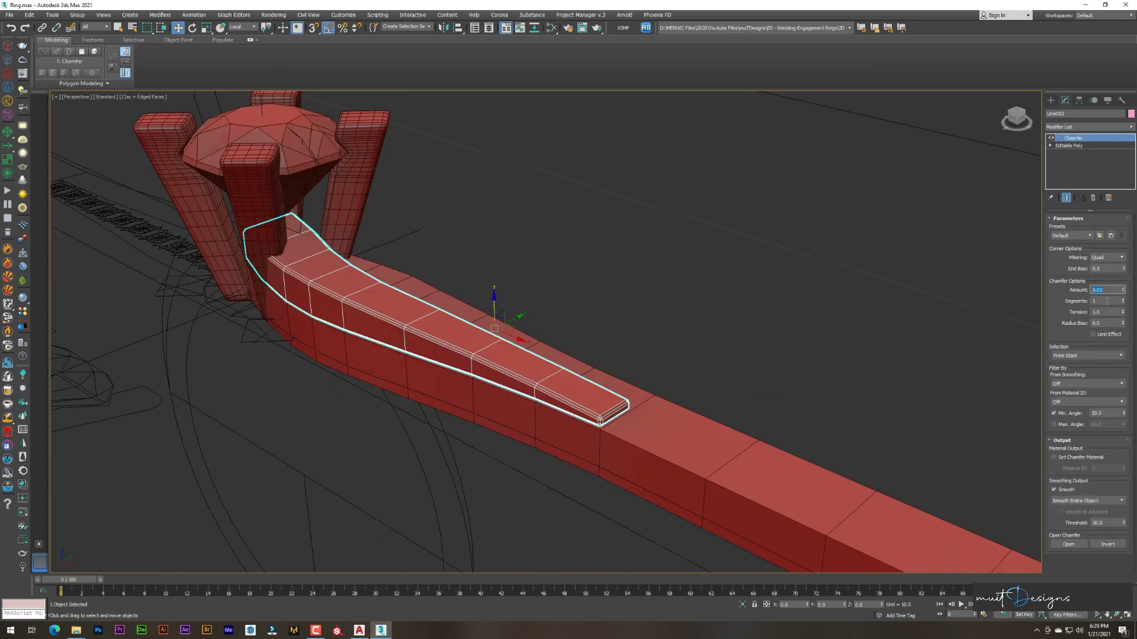
- Smooth the chamfered tapered rail and orbit the perspective view to inspect it
key("ctrl+t")
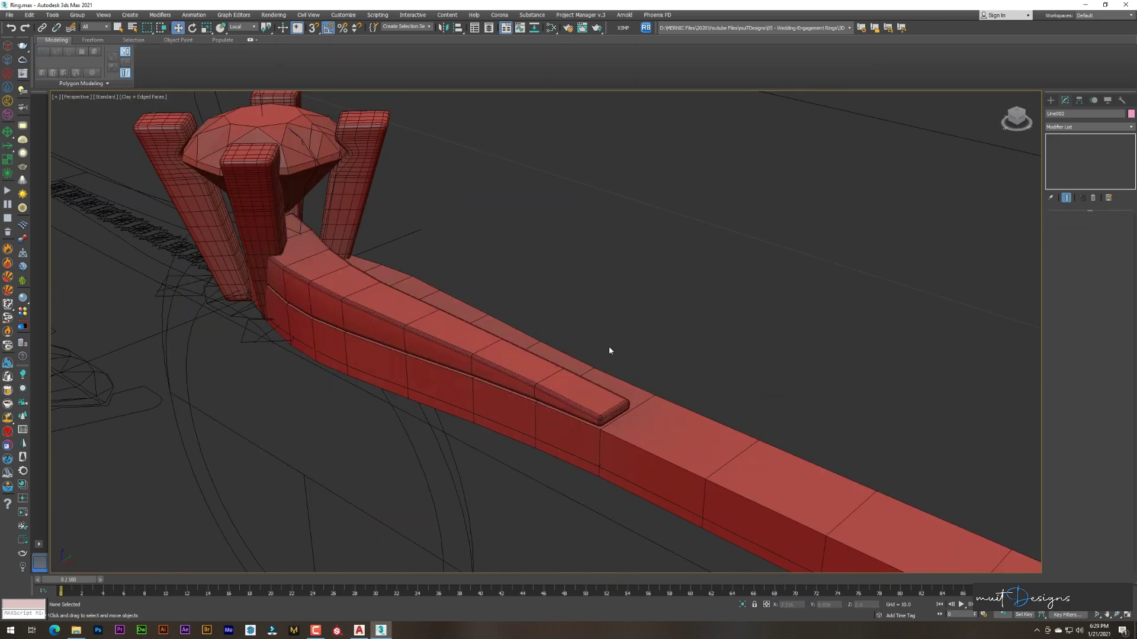
middle_click_drag(608, 346, 799, 332, "alt")
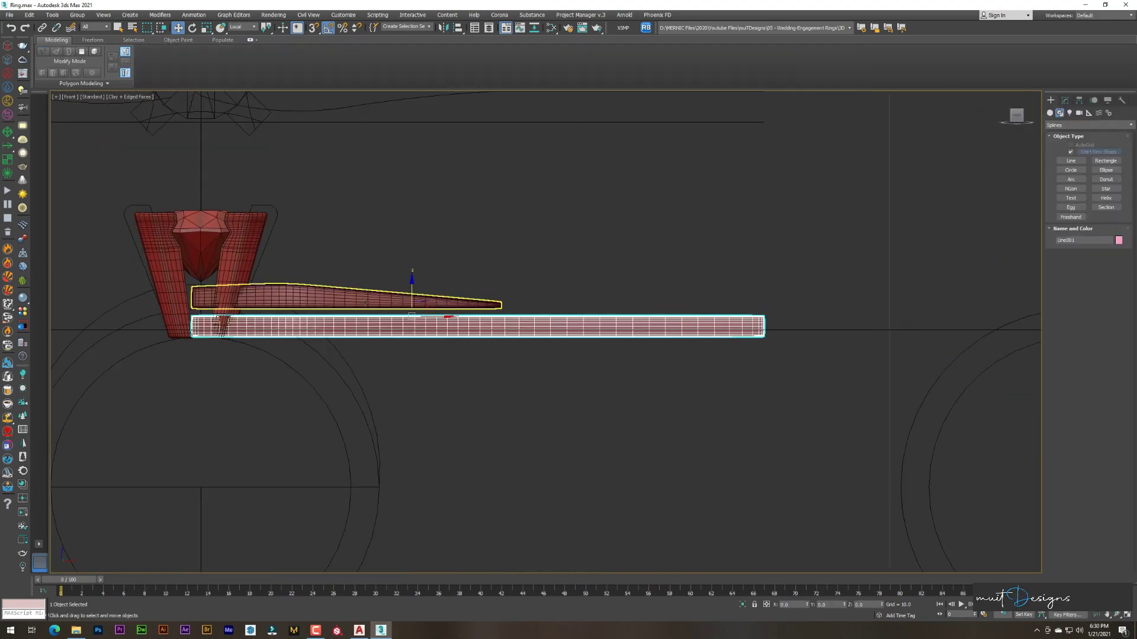
scroll(362, 300, "up", 2)
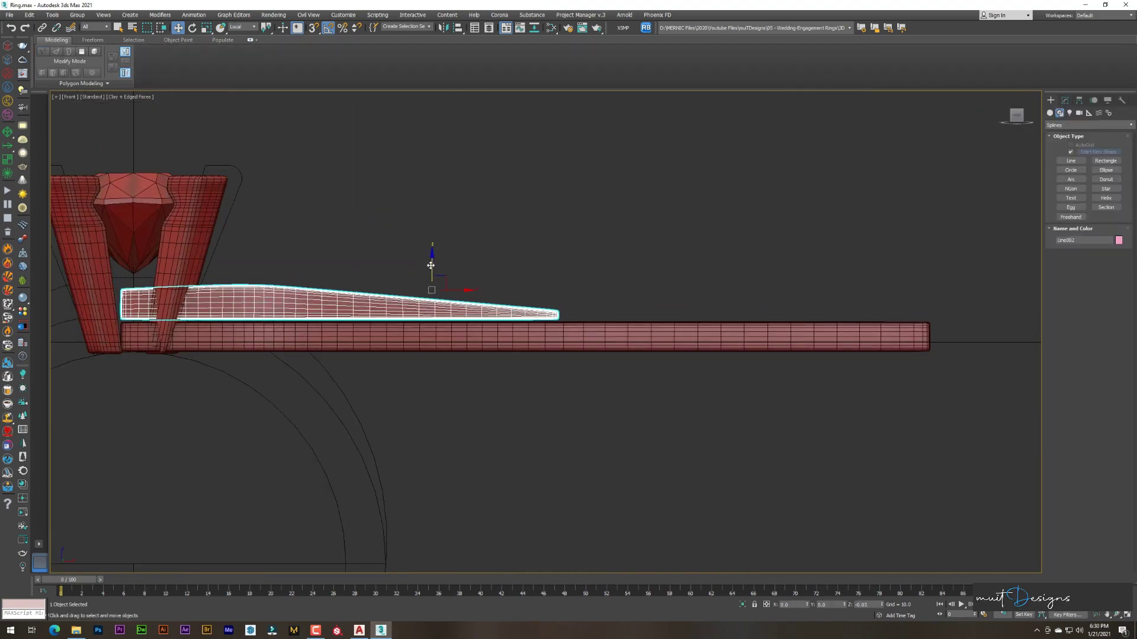
scroll(541, 296, "up", 6)
scroll(540, 296, "down", 6)
key("p")
mouse_move(538, 302)
middle_mouse_down("alt")
mouse_move(538, 317)
mouse_move(457, 330)
mouse_move(700, 260)
middle_mouse_up("alt")
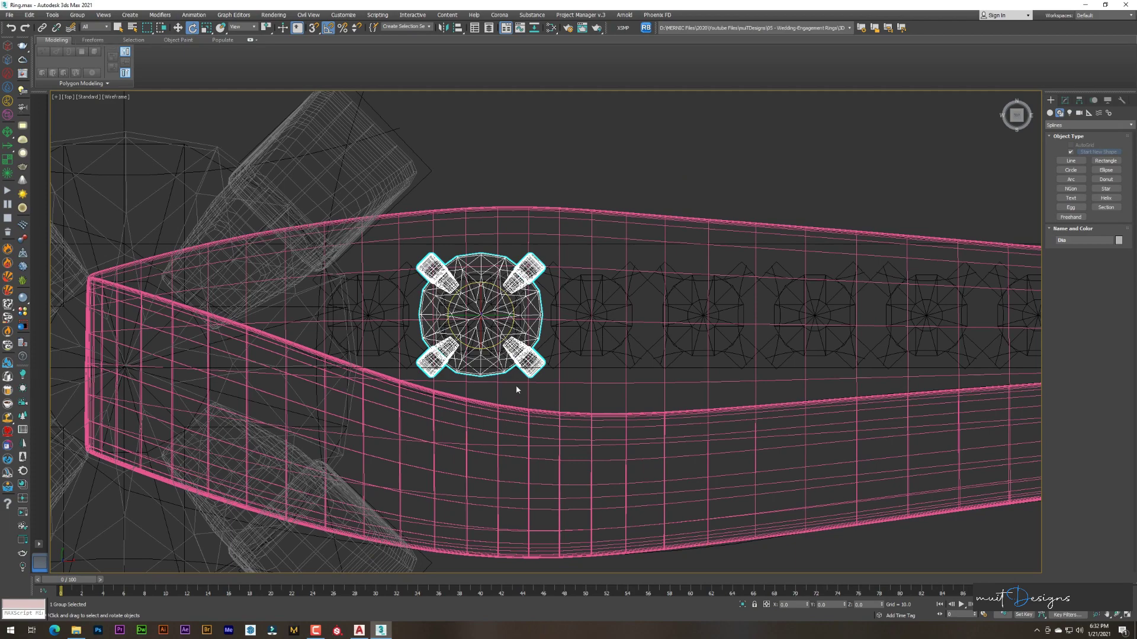
- Clone the pronged diamond group along the rail as progressively smaller, rotated copies
mouse_move(515, 385)
left_mouse_down()
mouse_move(514, 307)
mouse_move(342, 291)
left_mouse_up()
key("e")
scroll(325, 248, "down", 2)
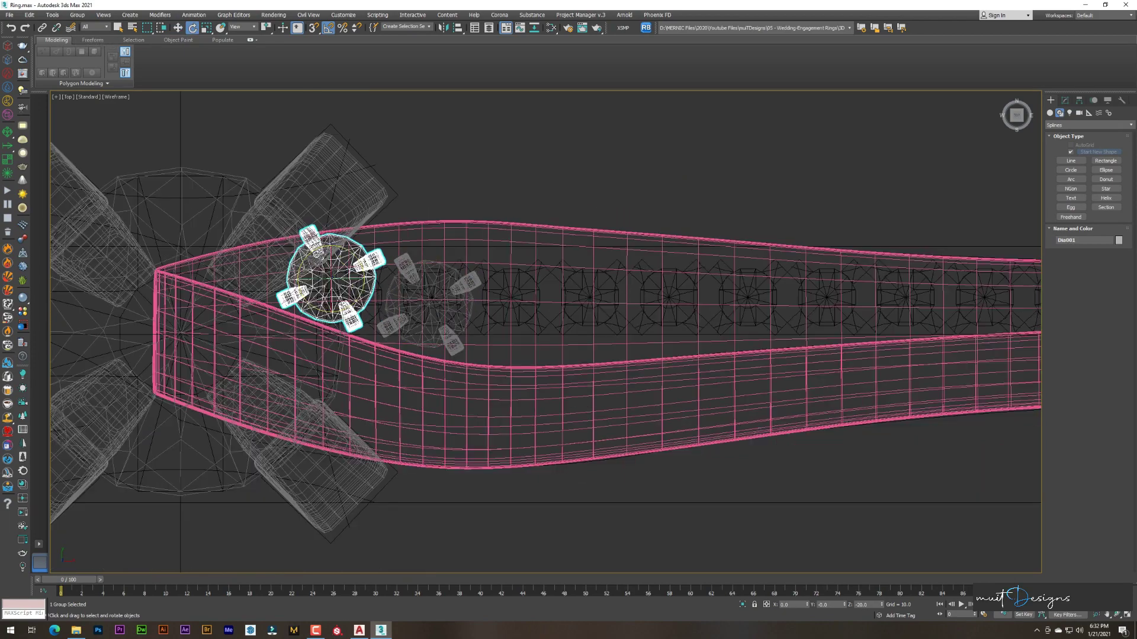
middle_click_drag(457, 302, 333, 305)
left_click(332, 305)
key("e")
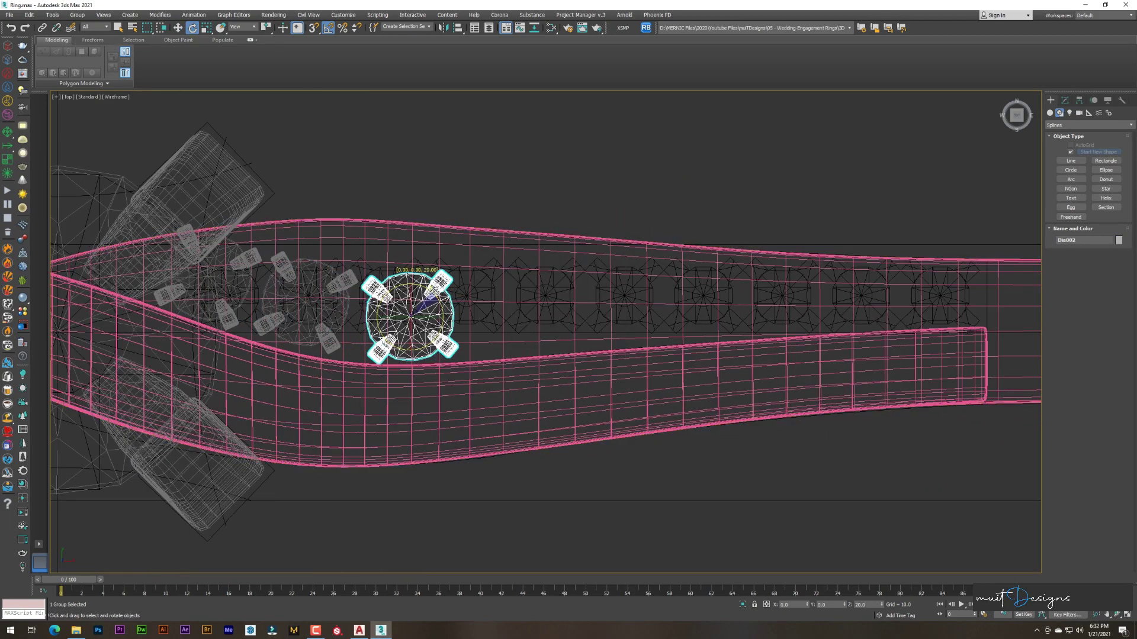
left_click_drag(433, 300, 524, 299, "shift")
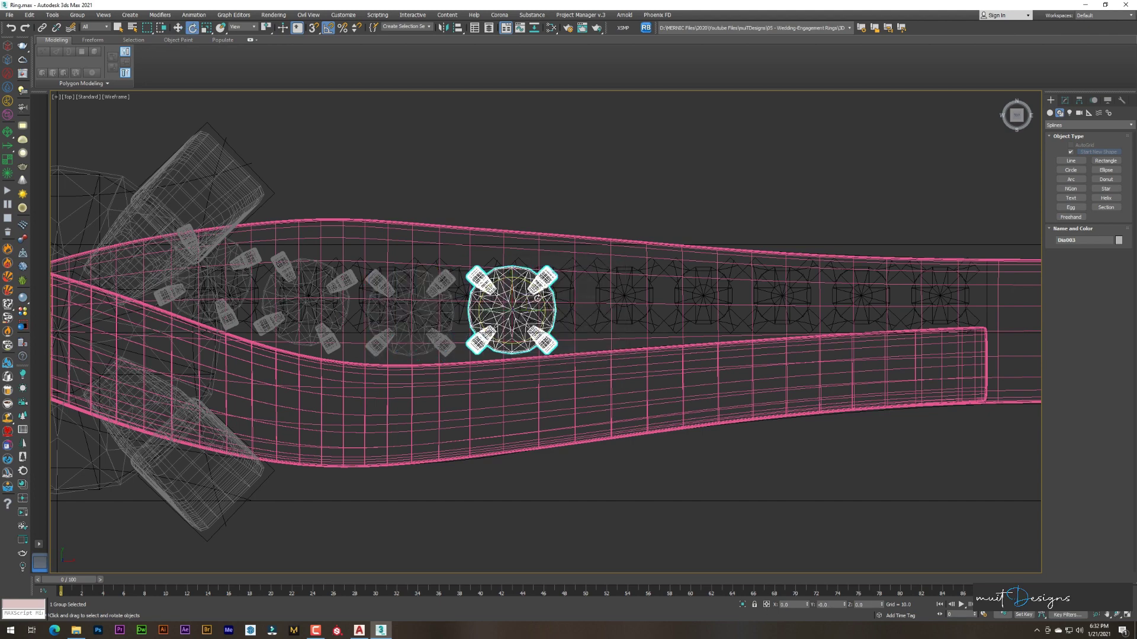
middle_click_drag(528, 293, 383, 320)
left_click_drag(382, 320, 497, 314, "shift")
key("Return")
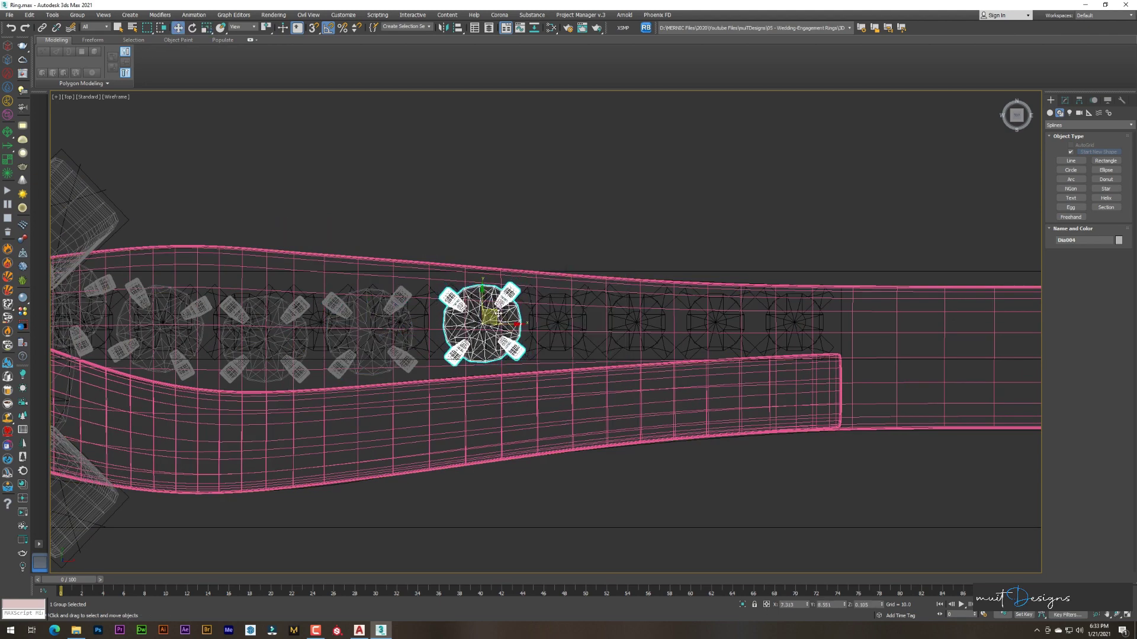
key("w")
middle_click_drag(577, 321, 444, 318)
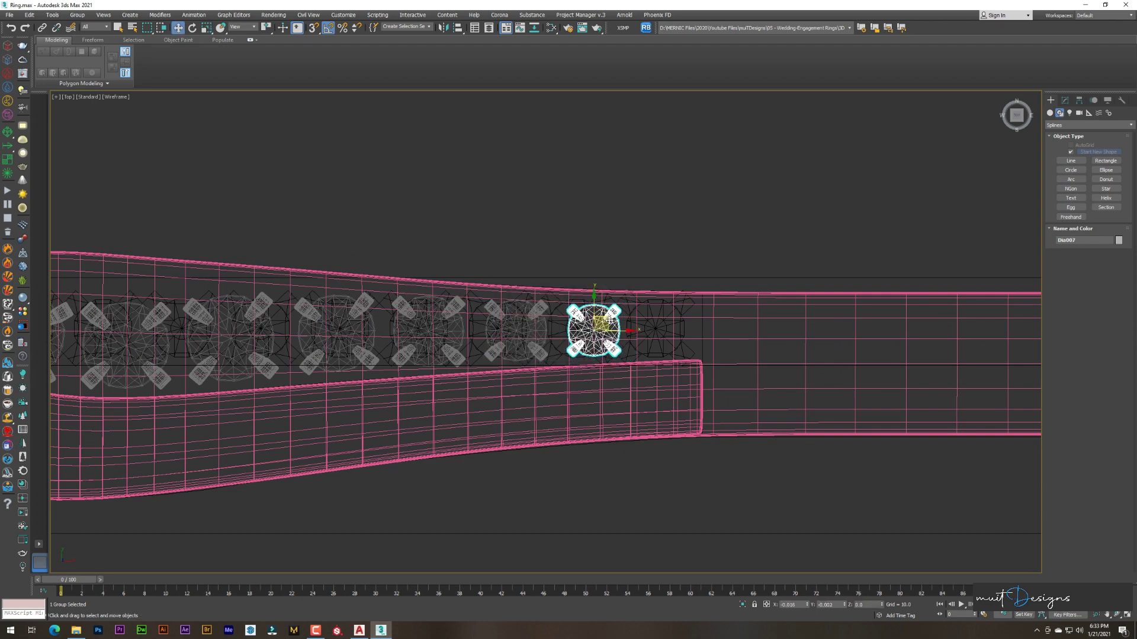
key("Return")
- Switch the viewport shading to Clay with Edged Faces
scroll(666, 329, "down", 5)
left_click(116, 97)
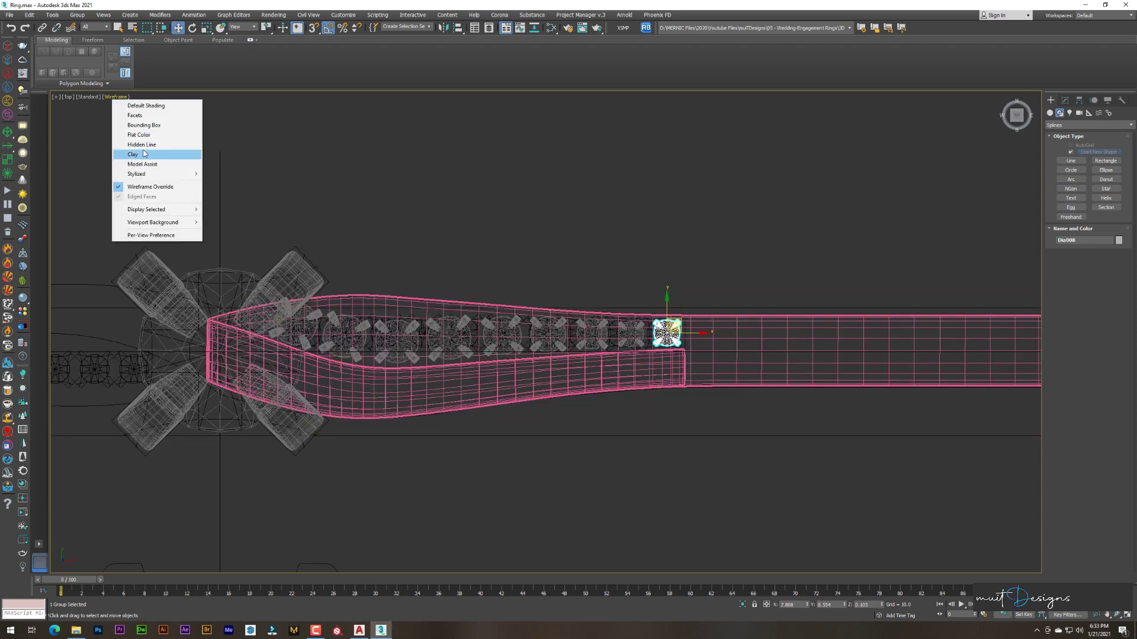
left_click(148, 157)
scroll(455, 339, "up", 2)
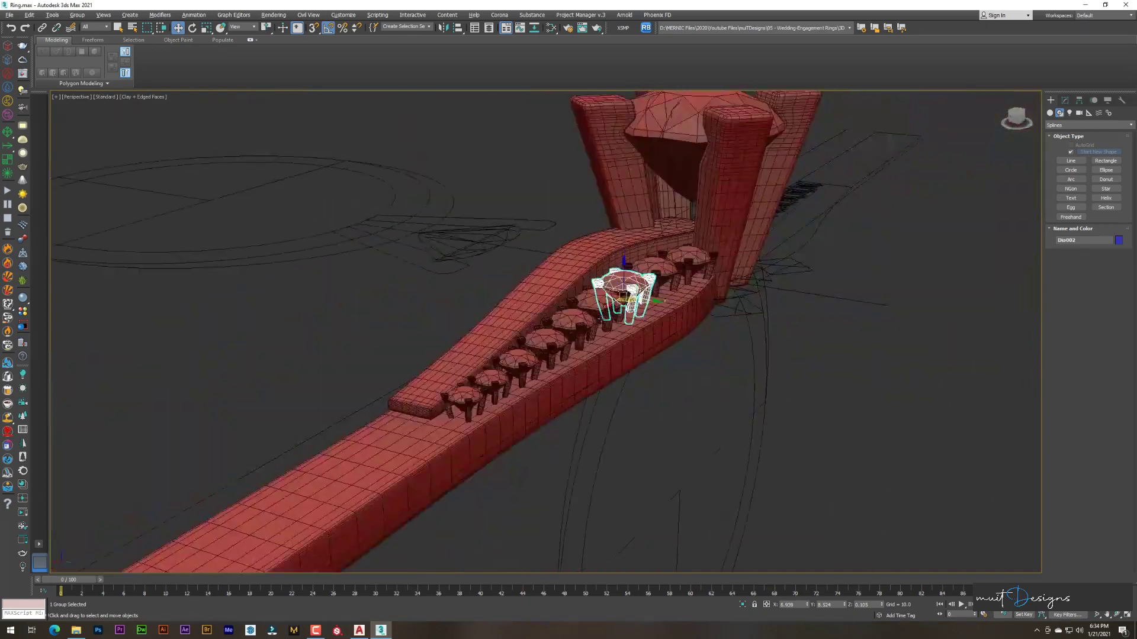
- Move the stone-set rail to the left side of the centre stone
scroll(681, 388, "down", 4)
mouse_move(681, 388)
middle_mouse_down("alt")
mouse_move(545, 363)
mouse_move(497, 371)
mouse_move(767, 284)
middle_mouse_up("alt")
left_click(767, 285)
scroll(767, 284, "up", 5)
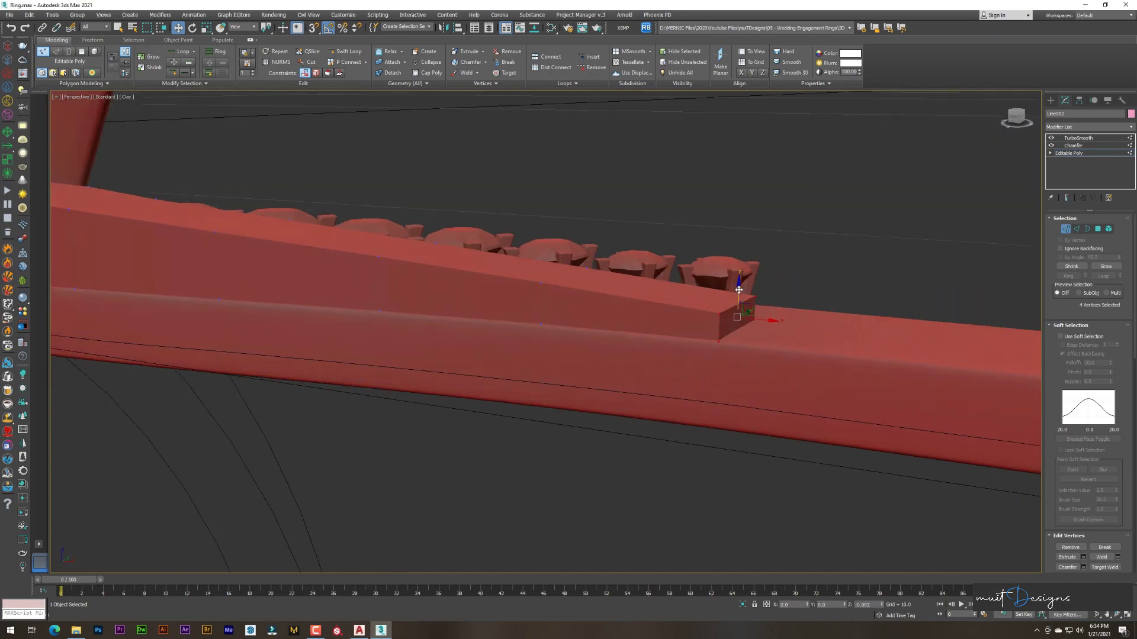
mouse_move(982, 319)
left_mouse_down()
mouse_move(282, 414)
mouse_move(311, 423)
left_mouse_up()
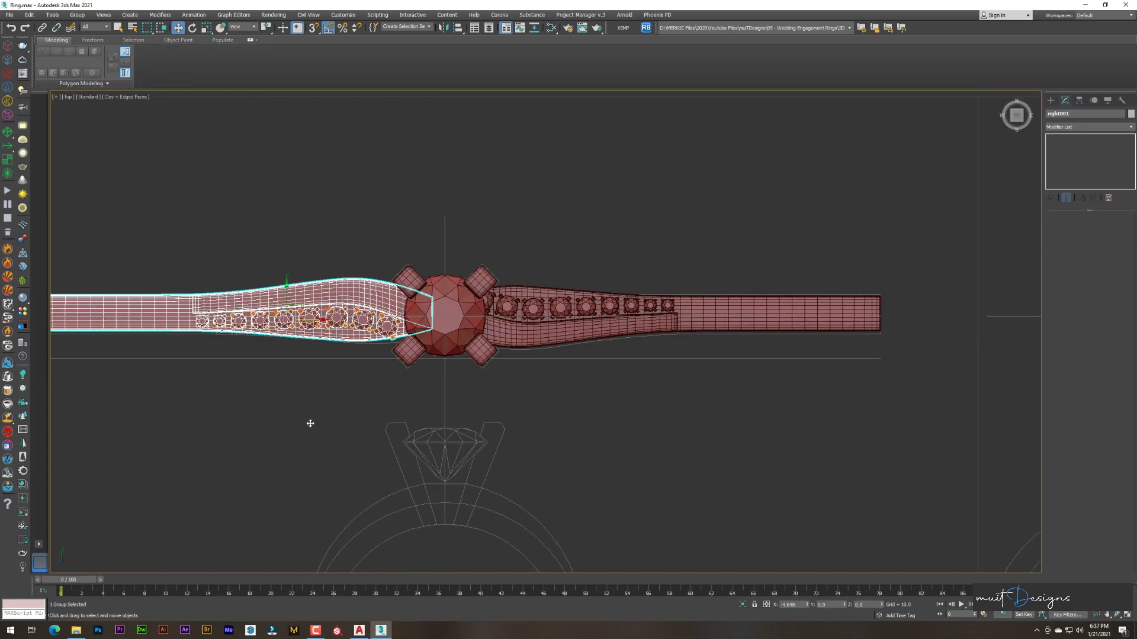
key("p")
middle_click_drag(311, 423, 465, 329, "alt")
scroll(363, 246, "up", 5)
middle_click_drag(363, 247, 550, 299, "alt")
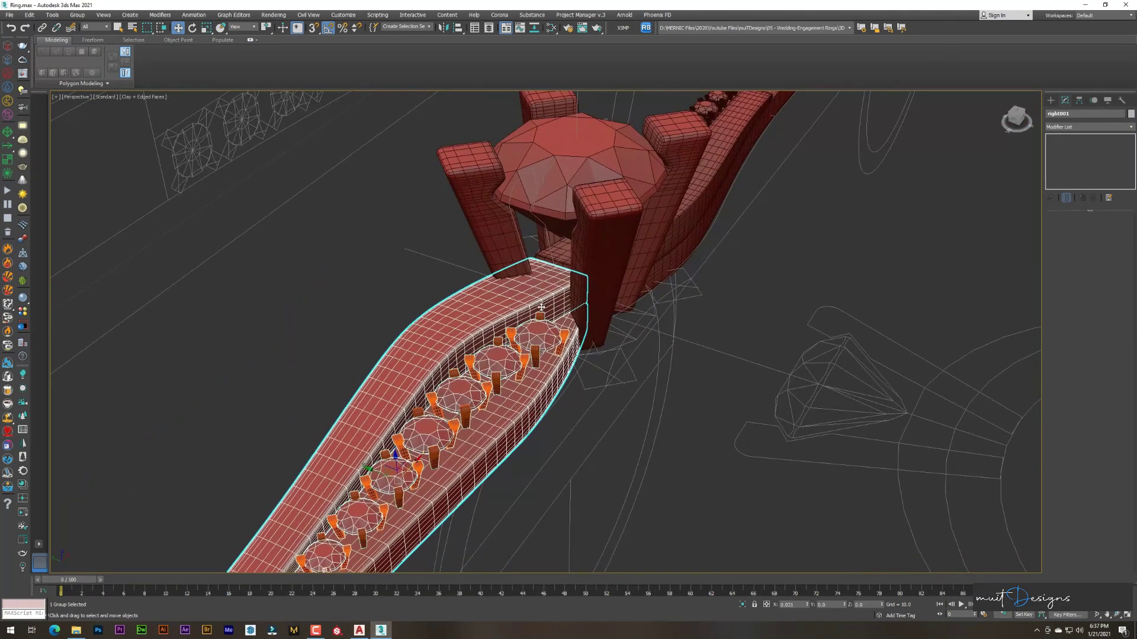
- Restore the earlier view and group the band pieces as Group001
key("shift+z")
key("shift+z")
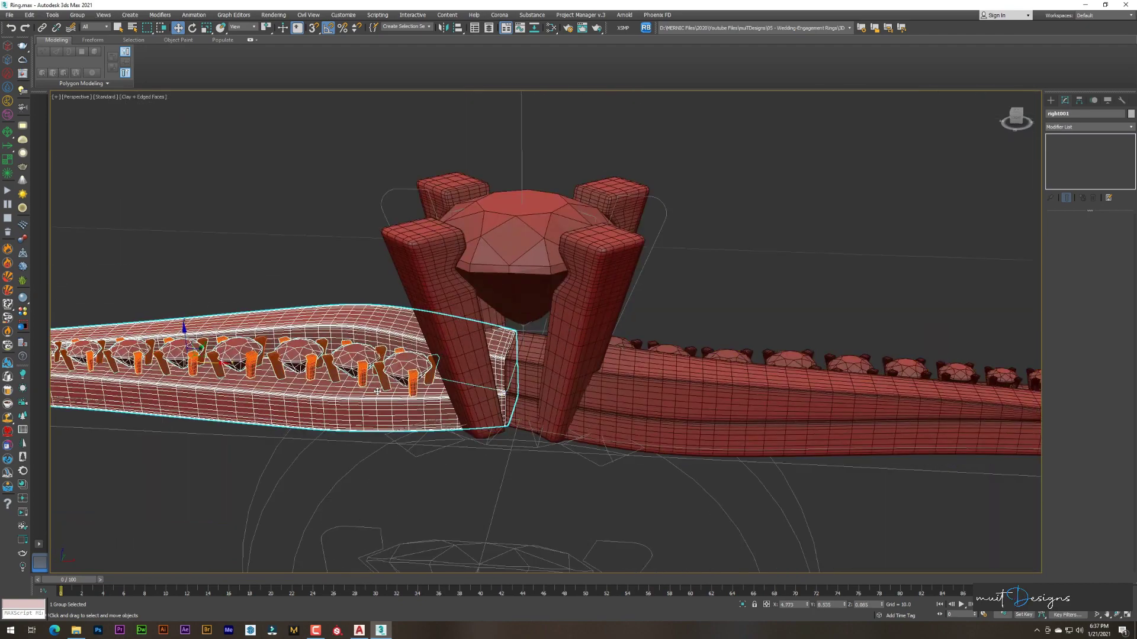
key("shift+z")
key("shift+z")
key("ctrl+z")
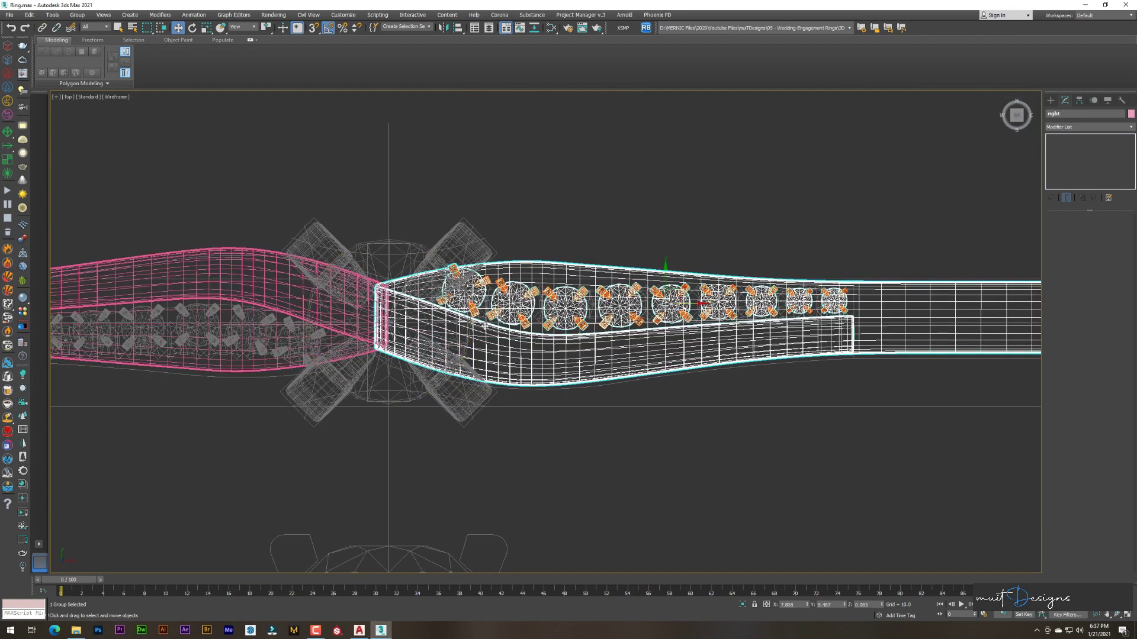
key("p")
left_click(77, 14)
left_click(95, 25)
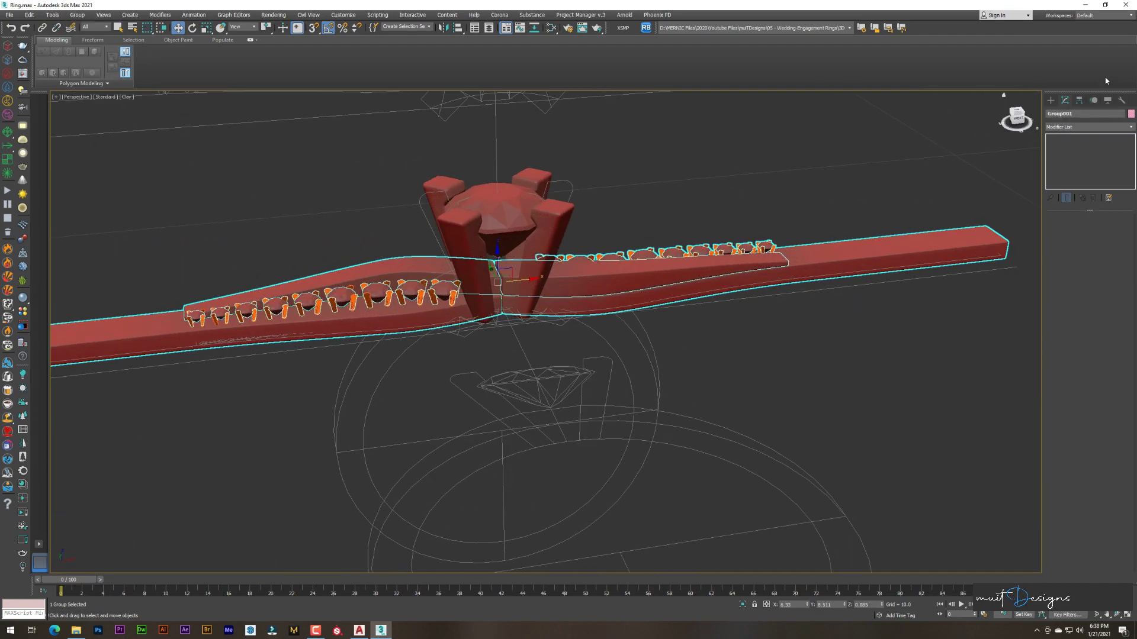
- Bend Group001 about 360 degrees so the flat band closes into a circular ring
left_click(1088, 126)
key("F4")
mouse_move(1111, 235)
left_mouse_down()
mouse_move(1111, 178)
mouse_move(1111, 195)
left_mouse_up()
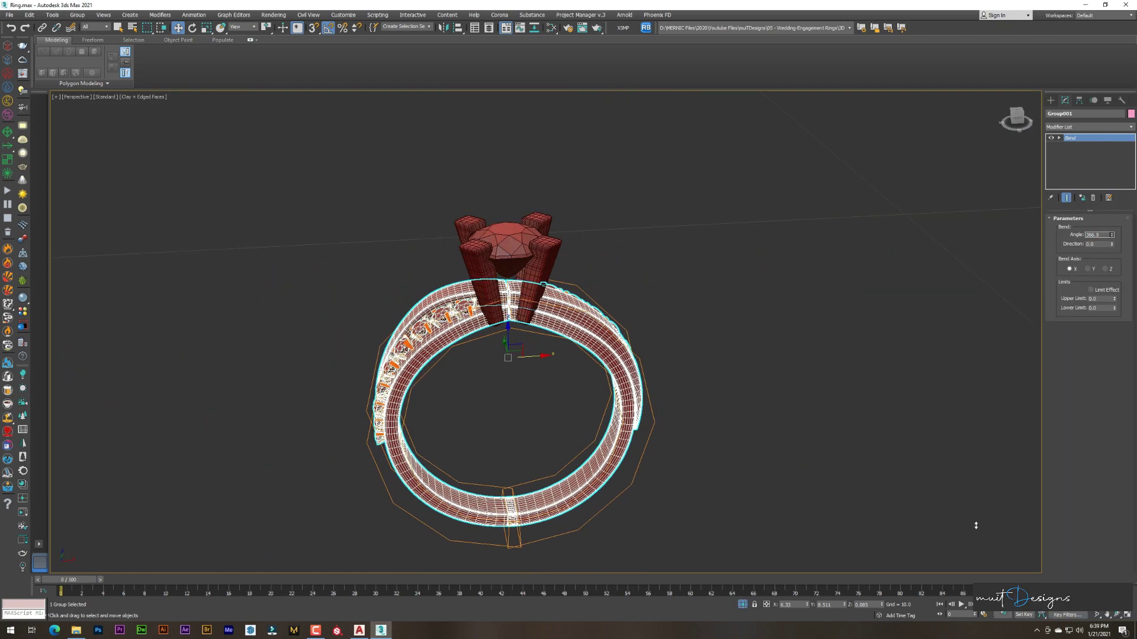
key("f")
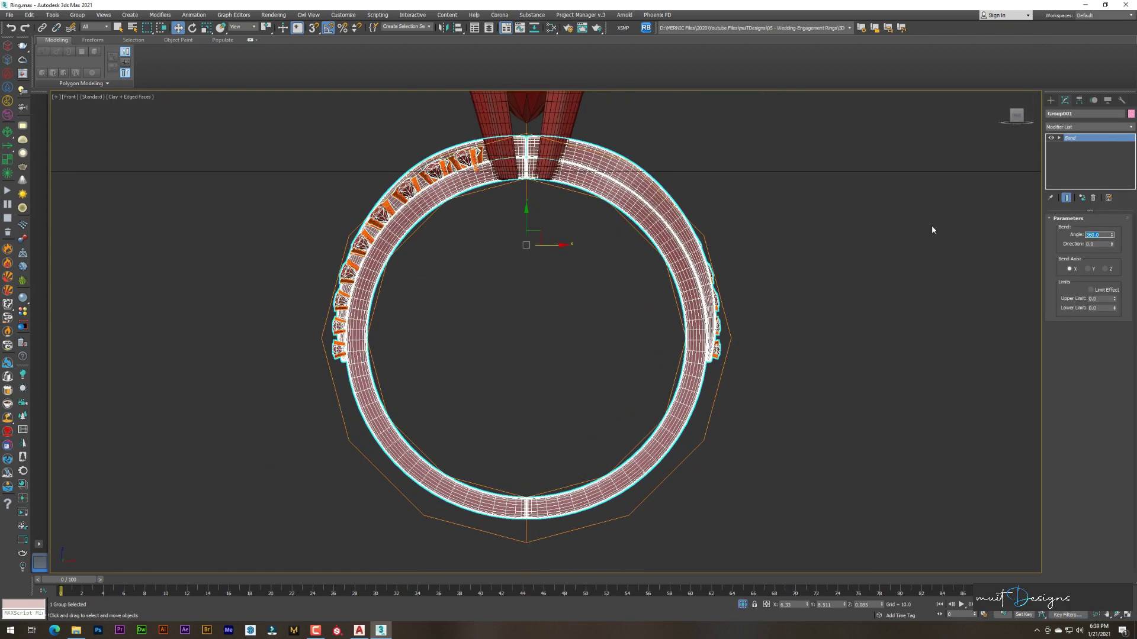
key("p")
mouse_move(672, 267)
middle_mouse_down("alt")
mouse_move(579, 345)
mouse_move(664, 322)
mouse_move(674, 256)
mouse_move(568, 352)
mouse_move(614, 354)
mouse_move(551, 318)
mouse_move(634, 342)
mouse_move(538, 353)
mouse_move(527, 339)
mouse_move(642, 393)
mouse_move(581, 348)
mouse_move(555, 381)
mouse_move(449, 376)
mouse_move(655, 179)
mouse_move(711, 203)
mouse_move(773, 401)
mouse_move(547, 334)
mouse_move(464, 290)
mouse_move(533, 273)
mouse_move(544, 296)
middle_mouse_up("alt")
left_click(579, 345)
key("F4")
- Select the ring band and orbit in closely around the ring head
scroll(450, 375, "up", 3)
left_click(610, 172)
scroll(774, 401, "up", 5)
scroll(533, 272, "down", 3)
scroll(662, 288, "up", 2)
mouse_move(662, 287)
middle_mouse_down("alt")
mouse_move(553, 317)
mouse_move(609, 322)
mouse_move(538, 267)
mouse_move(565, 283)
middle_mouse_up("alt")
scroll(539, 266, "down", 3)
scroll(569, 278, "up", 4)
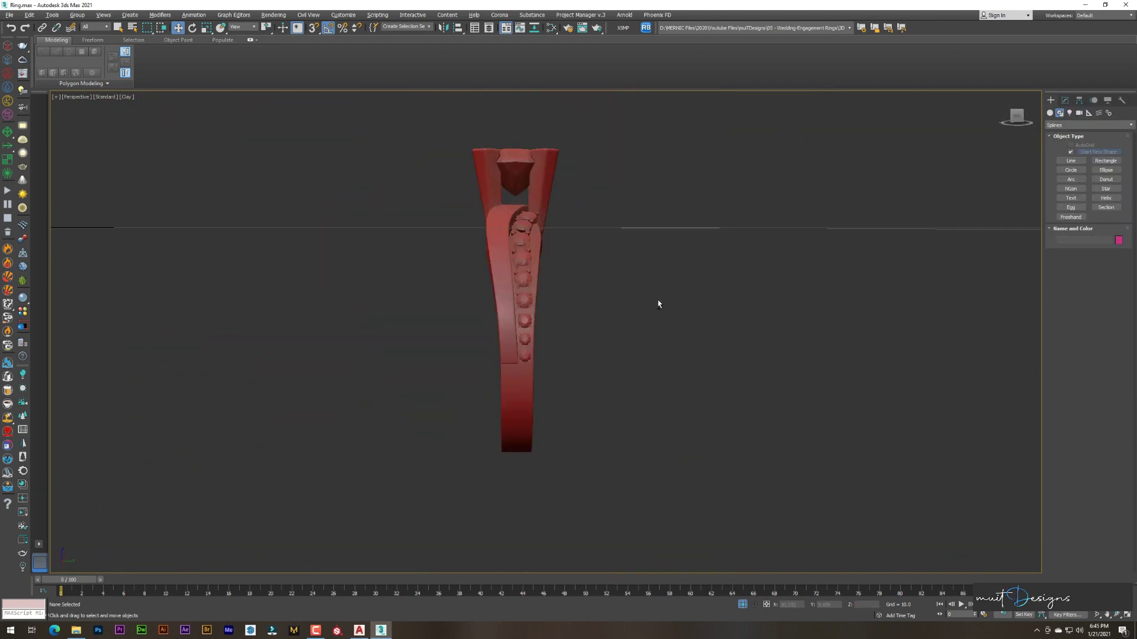
mouse_move(779, 291)
middle_mouse_down("alt")
mouse_move(655, 343)
mouse_move(501, 300)
mouse_move(697, 264)
middle_mouse_up("alt")
- Show edges again, unfreeze objects from the context menu, and switch to wireframe
key("F4")
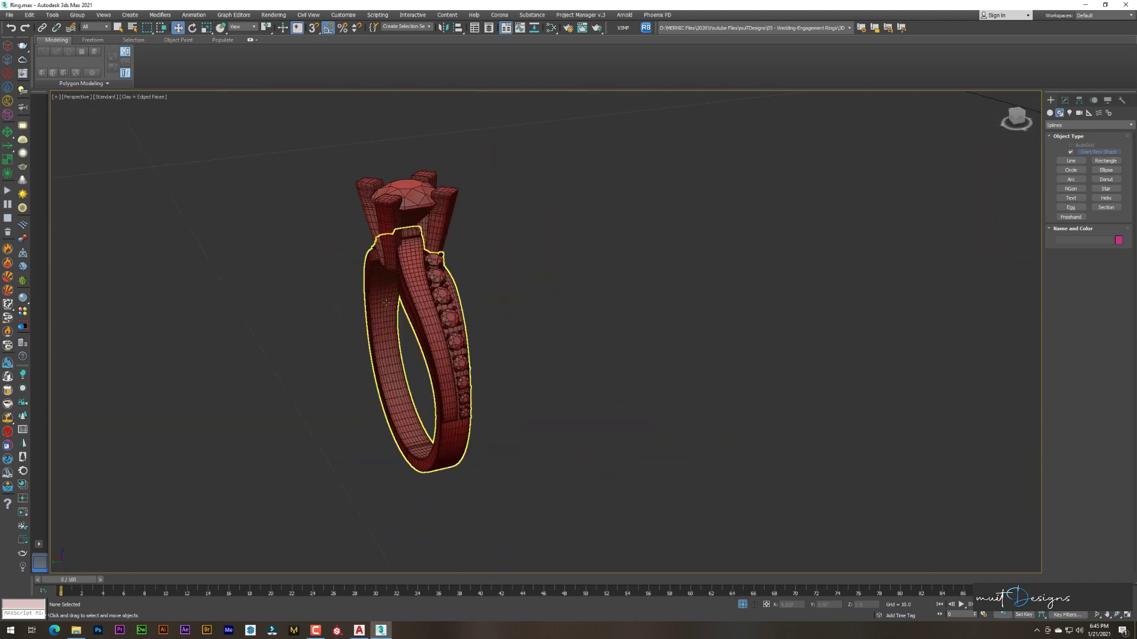
right_click(586, 259)
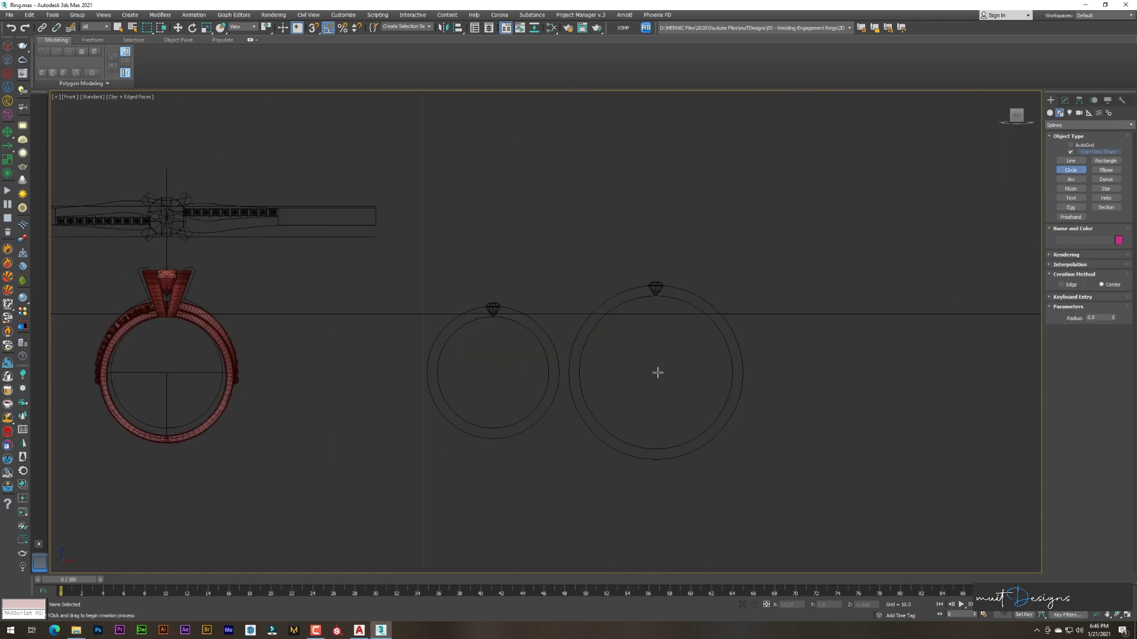
scroll(730, 356, "up", 2)
key("F3")
- Give Circle001's rectangular rendering profile width 0.16 and length 0.8
key("w")
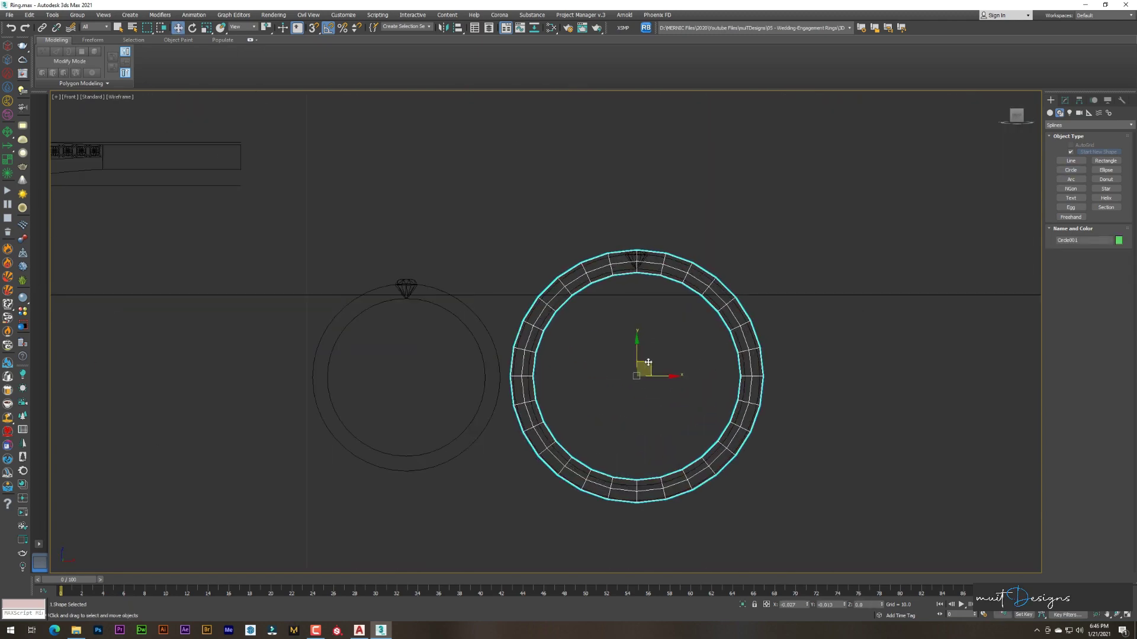
scroll(653, 366, "up", 2)
left_click(1064, 100)
left_click_drag(1115, 328, 1115, 331)
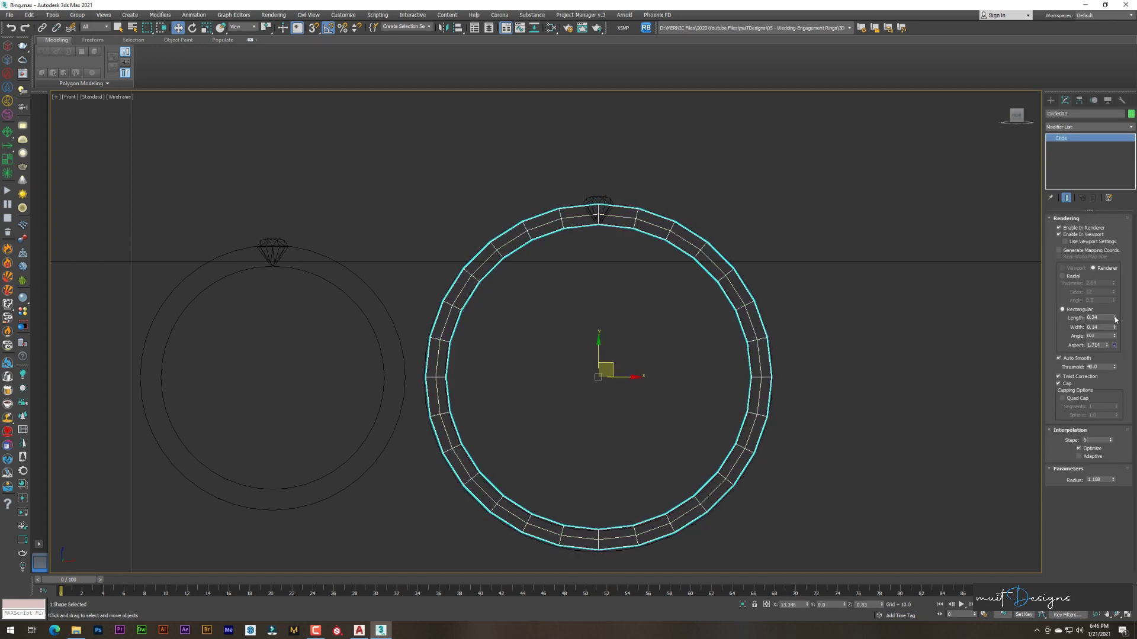
left_click_drag(1115, 329, 1115, 325)
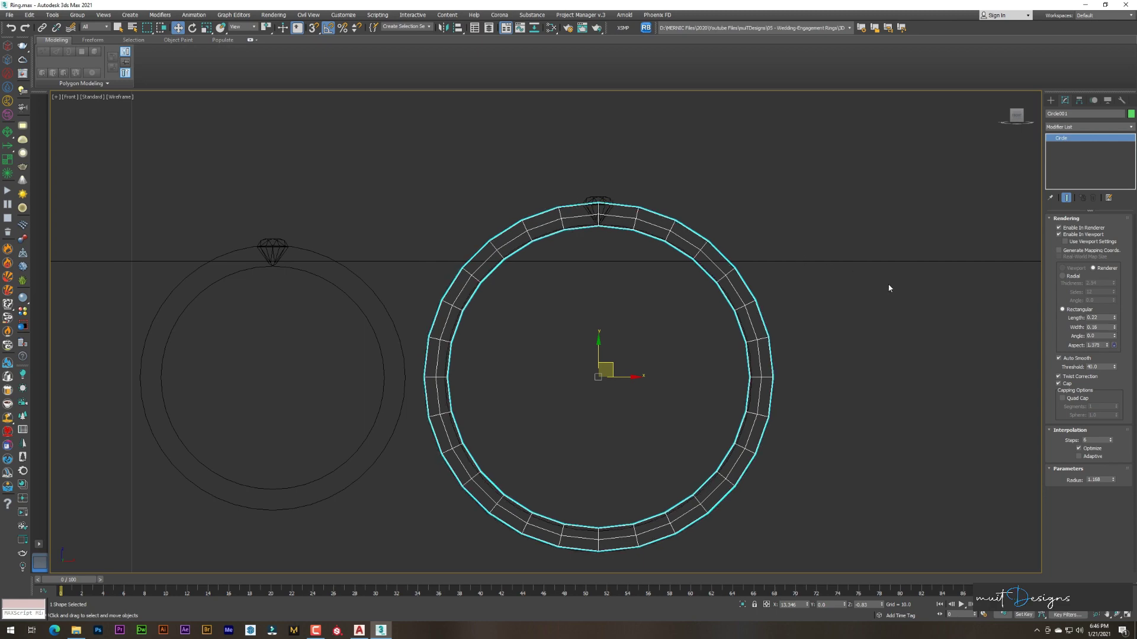
key("t")
scroll(388, 325, "down", 5)
scroll(444, 127, "up", 3)
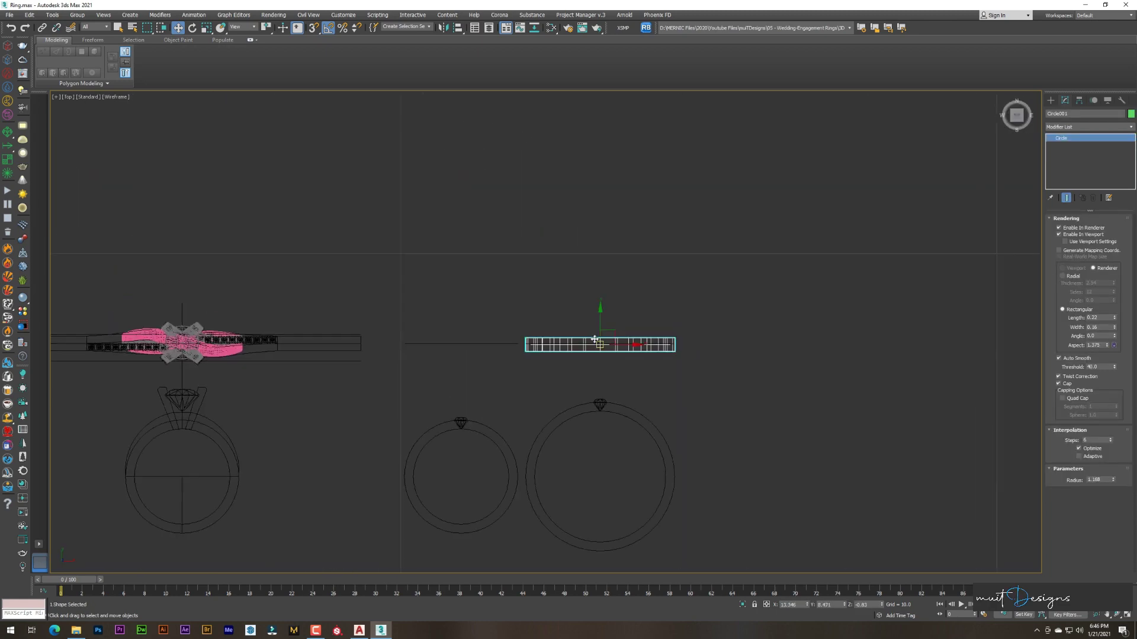
scroll(592, 337, "up", 2)
double_click(1100, 318)
type("0.8")
key("Return")
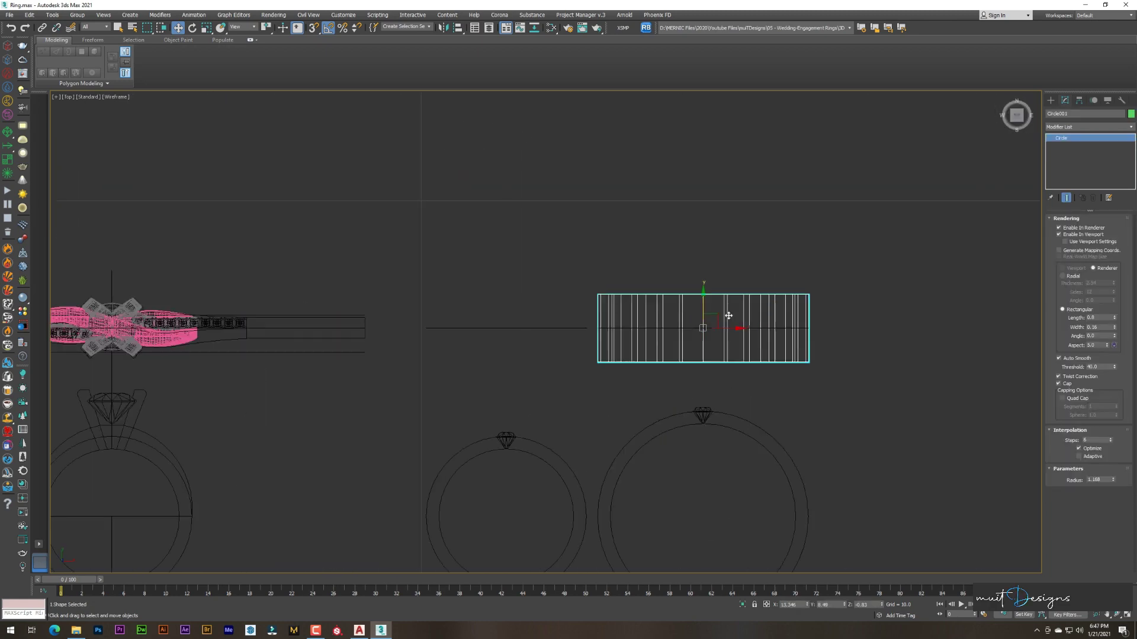
- Copy the diamond from the left ring onto the new band
left_click(302, 327)
left_click_drag(302, 327, 729, 328, "shift")
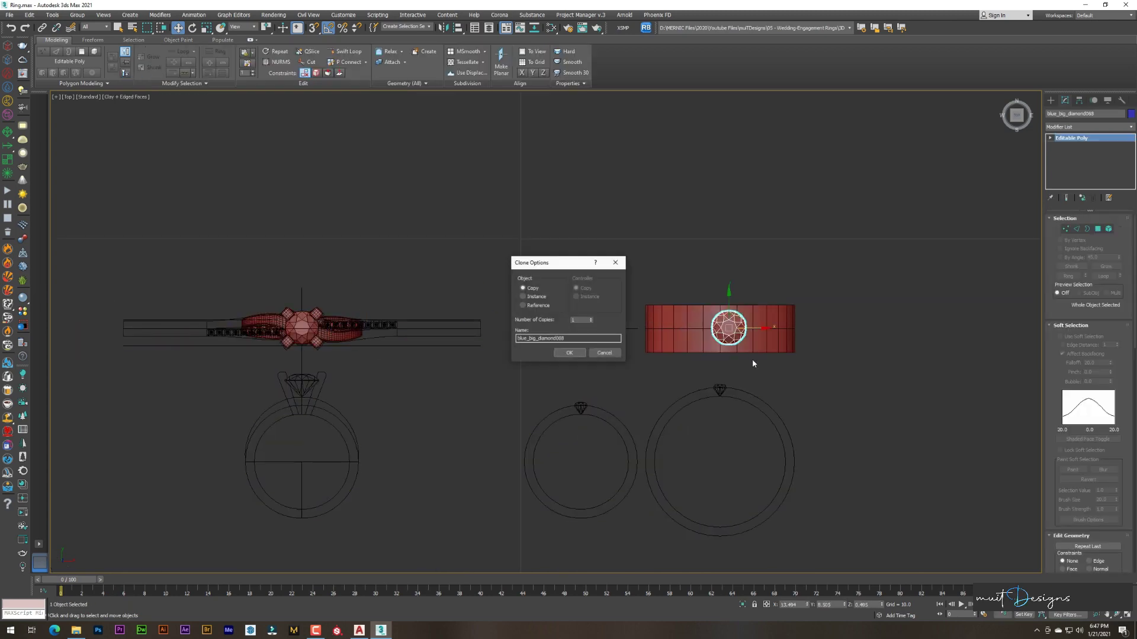
key("Return")
- In Front view, zoom in and select the ring of vertices around the diamond's middle
key("f")
key("z")
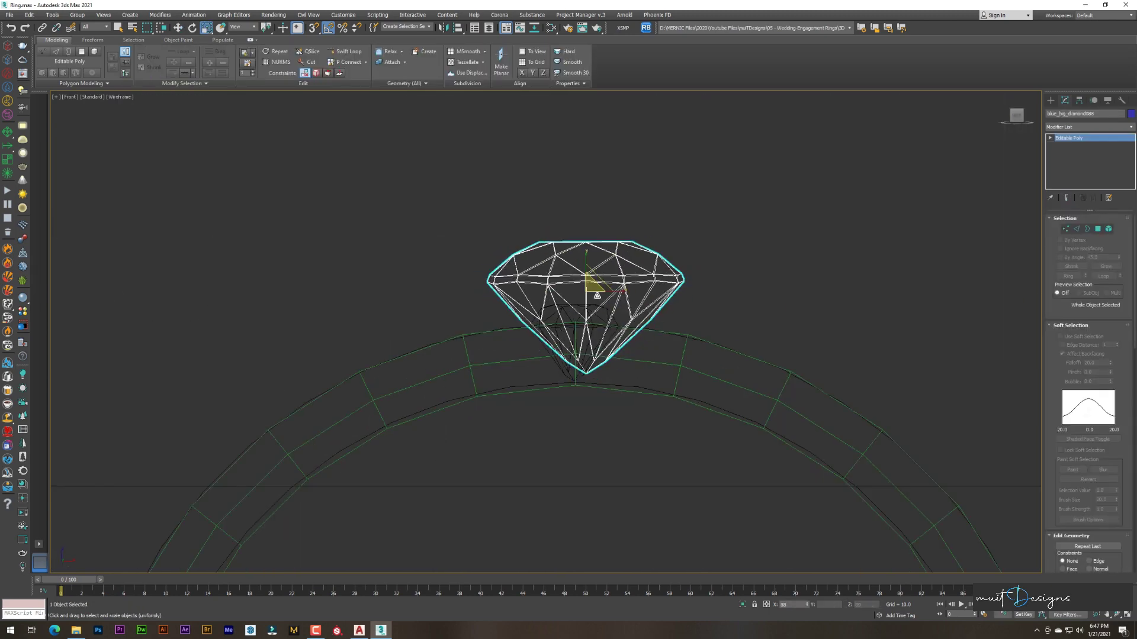
key("r")
key("1")
scroll(571, 345, "up", 2)
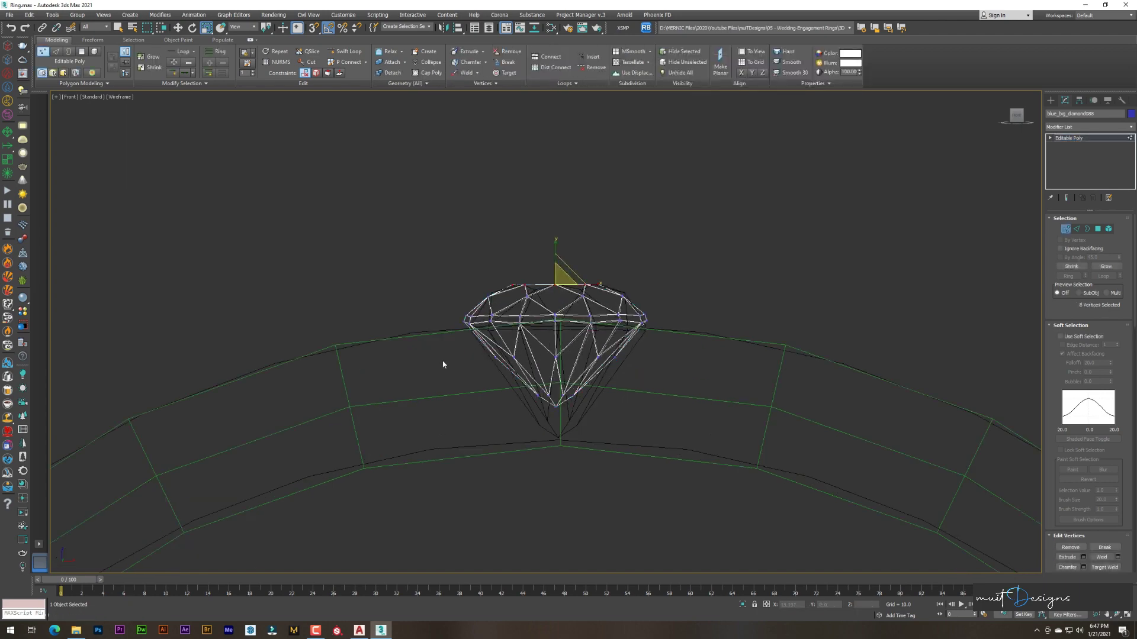
left_click_drag(477, 355, 634, 397)
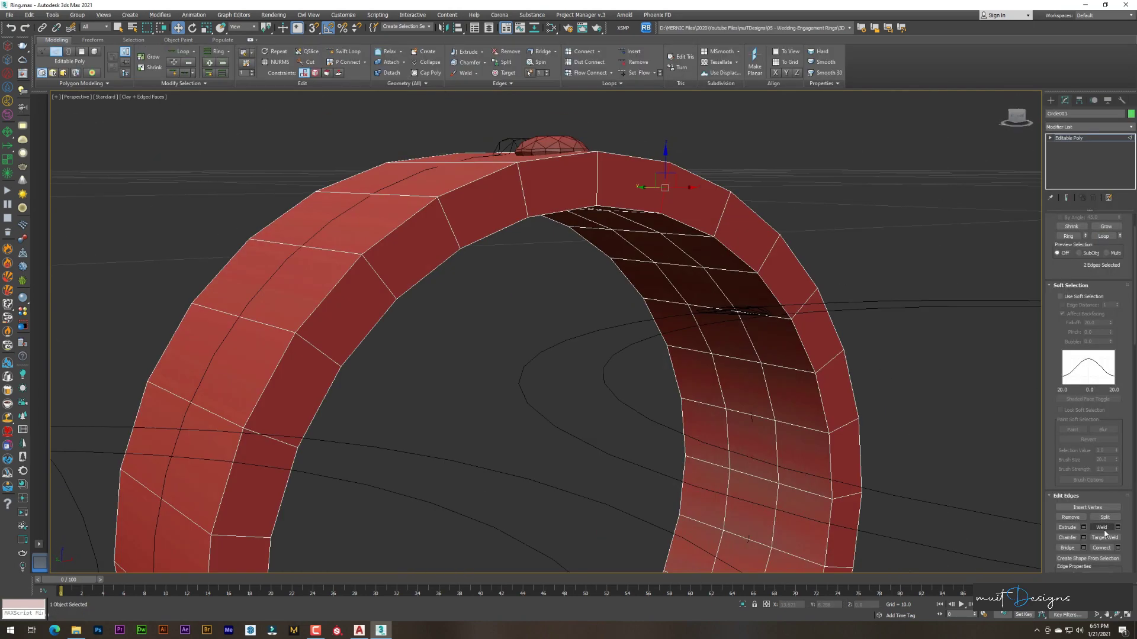
- Add connecting edge loops around the band from an edge ring on its top
middle_click_drag(912, 386, 500, 244, "alt")
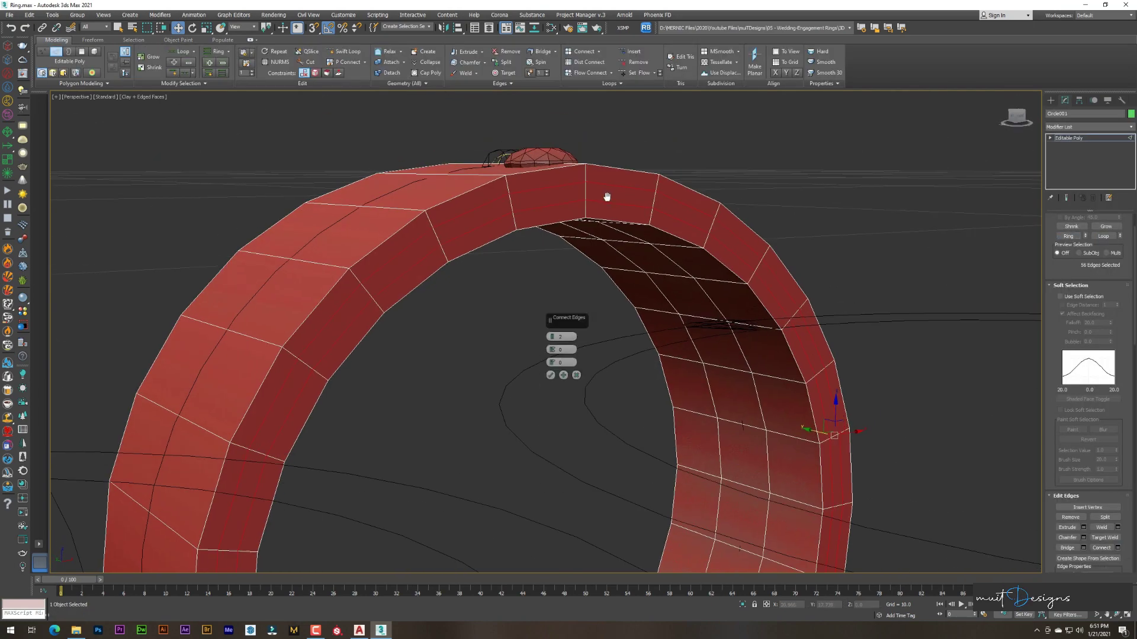
left_click(482, 244)
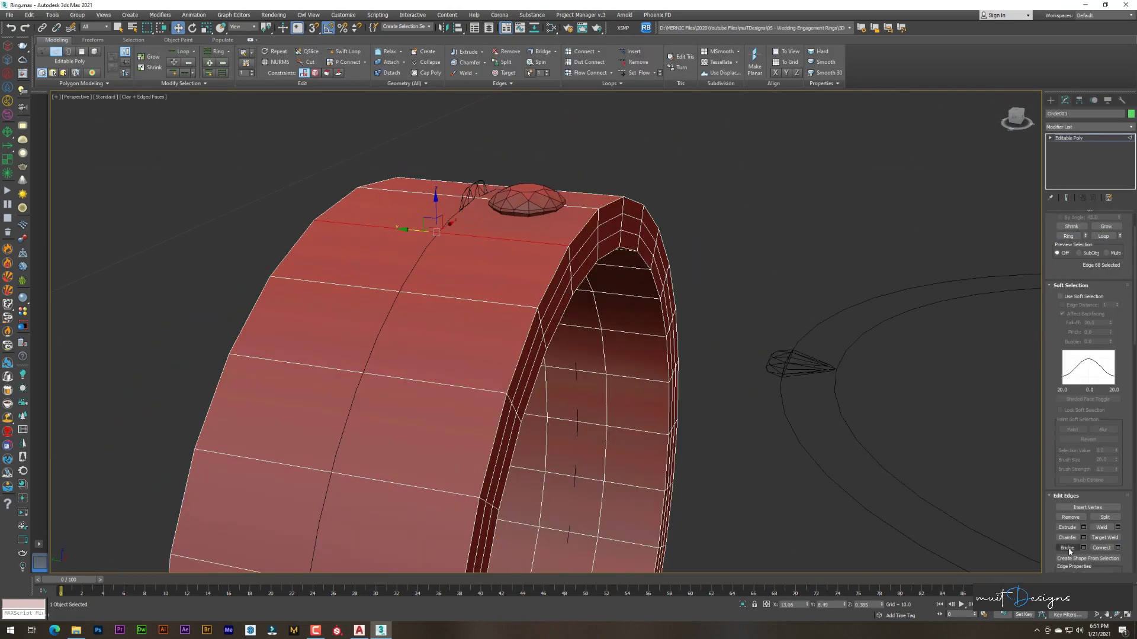
left_click(1118, 548)
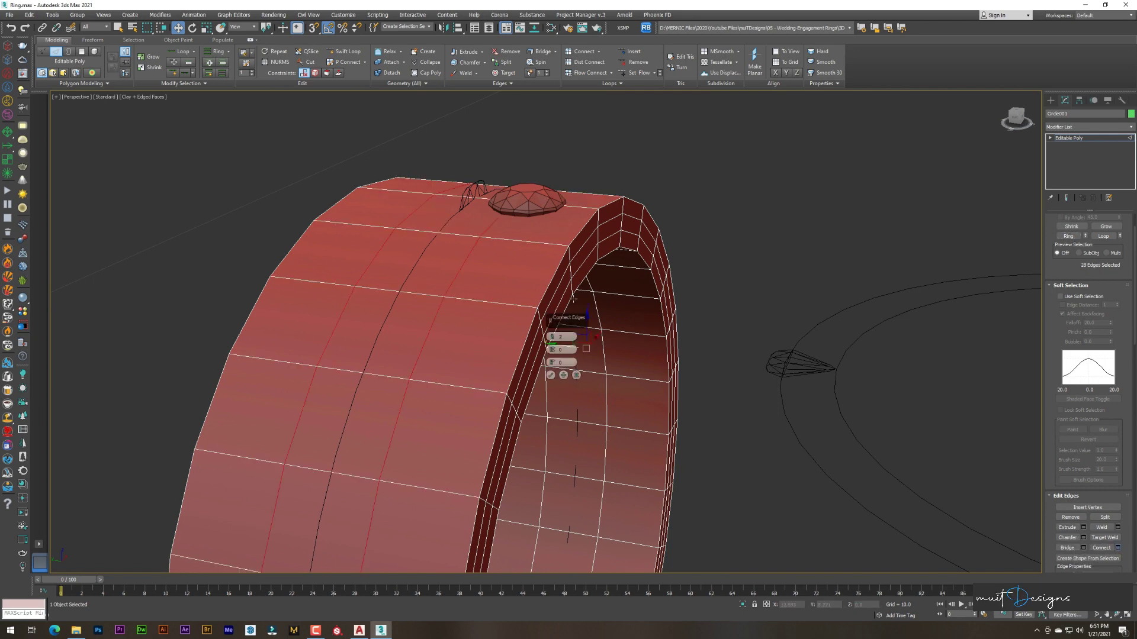
middle_click_drag(592, 284, 550, 292, "alt")
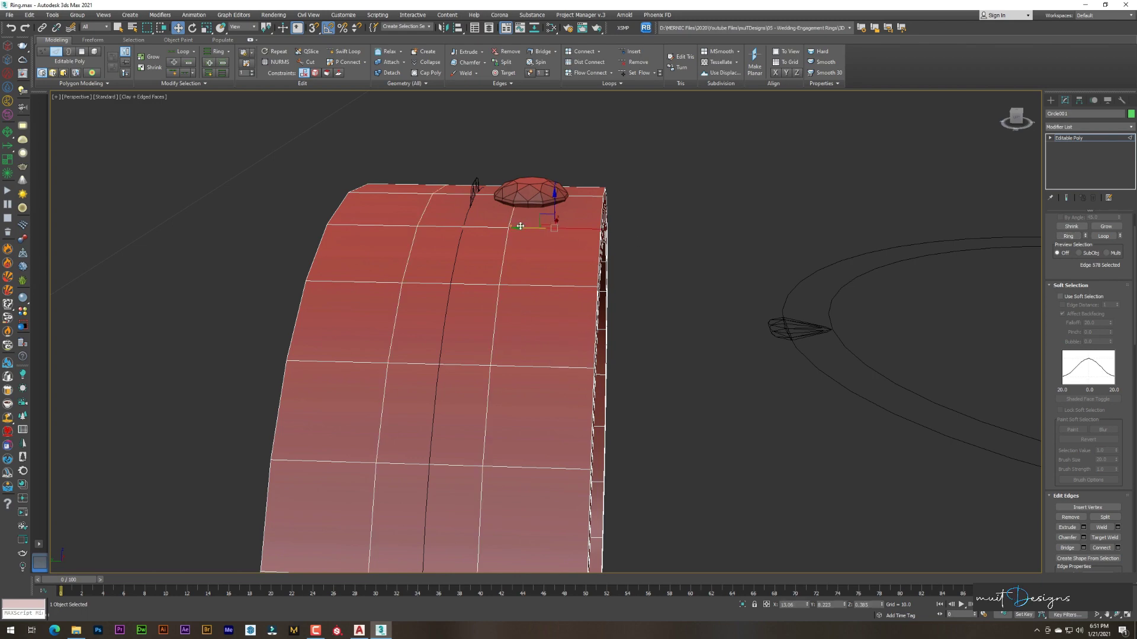
scroll(520, 226, "down", 5)
scroll(513, 228, "up", 5)
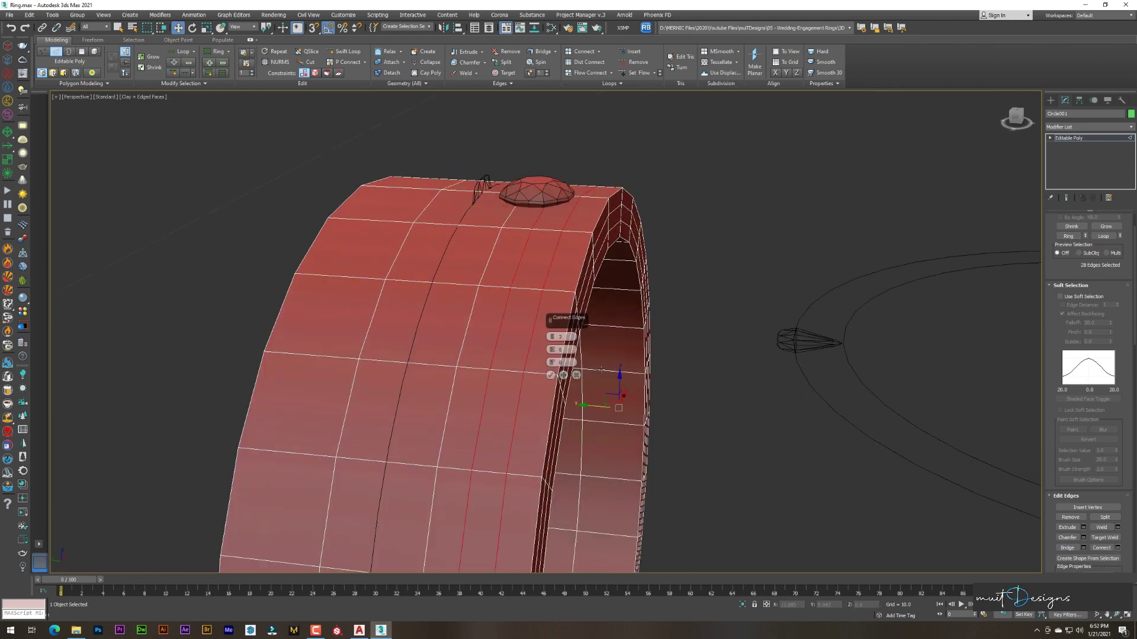
scroll(499, 400, "up", 2)
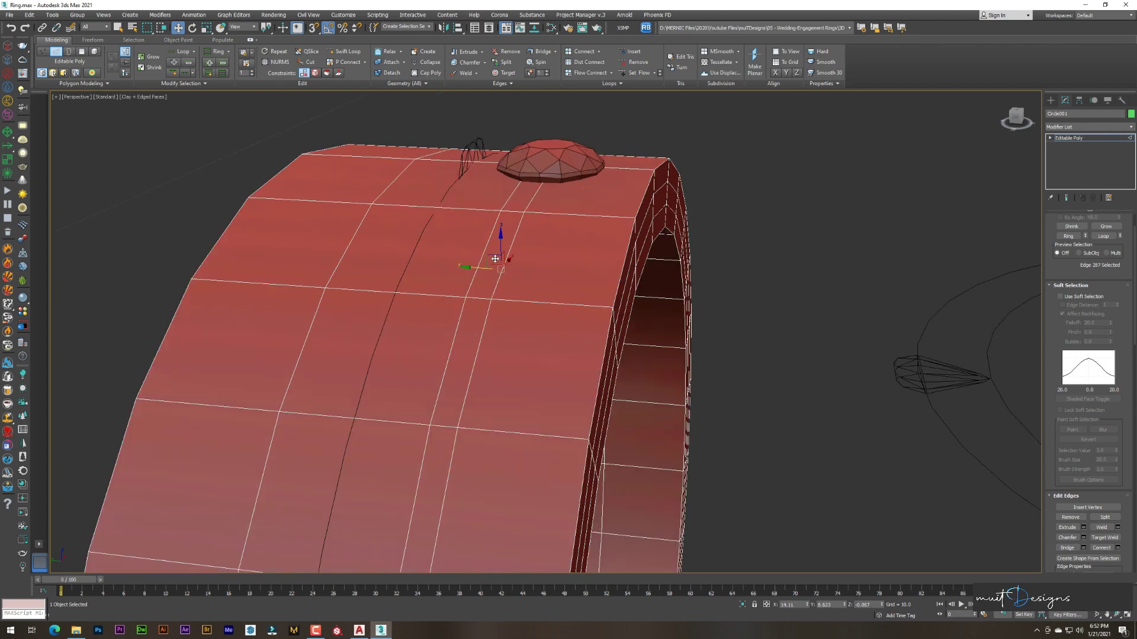
- Convert the edge strip to polygons and extrude it By Polygon
key("2")
key("2")
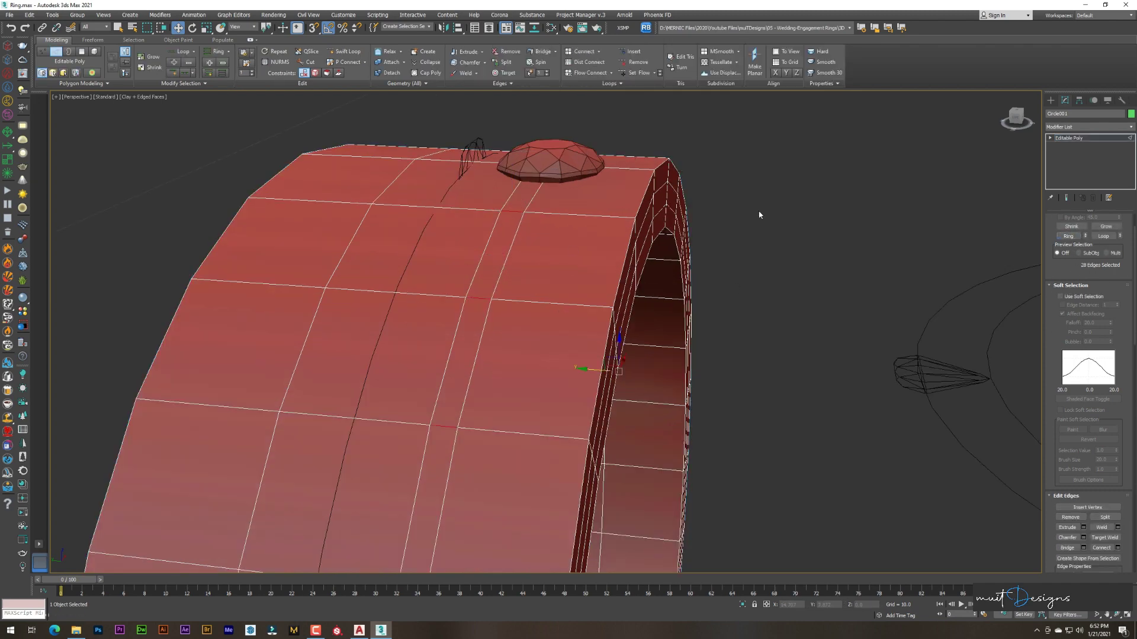
key("4")
key("shift+e")
mouse_move(553, 325)
middle_mouse_down("alt")
mouse_move(502, 193)
mouse_move(553, 259)
middle_mouse_up("alt")
left_click(578, 364)
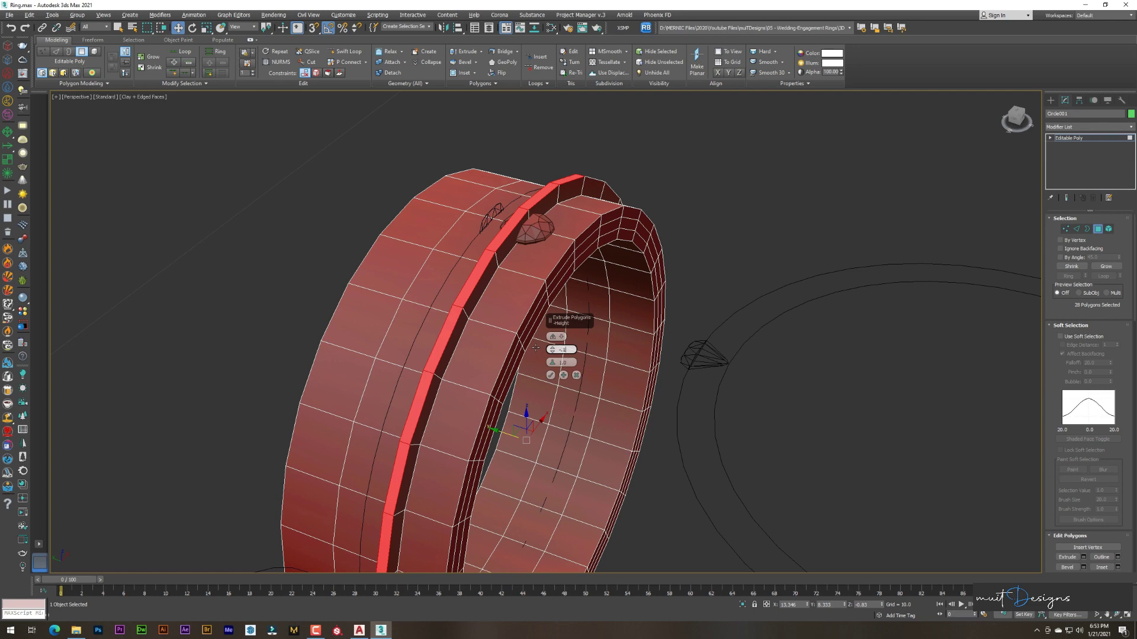
- Sink the strip extrusion by -0.1 to cut a groove around the band
key("Return")
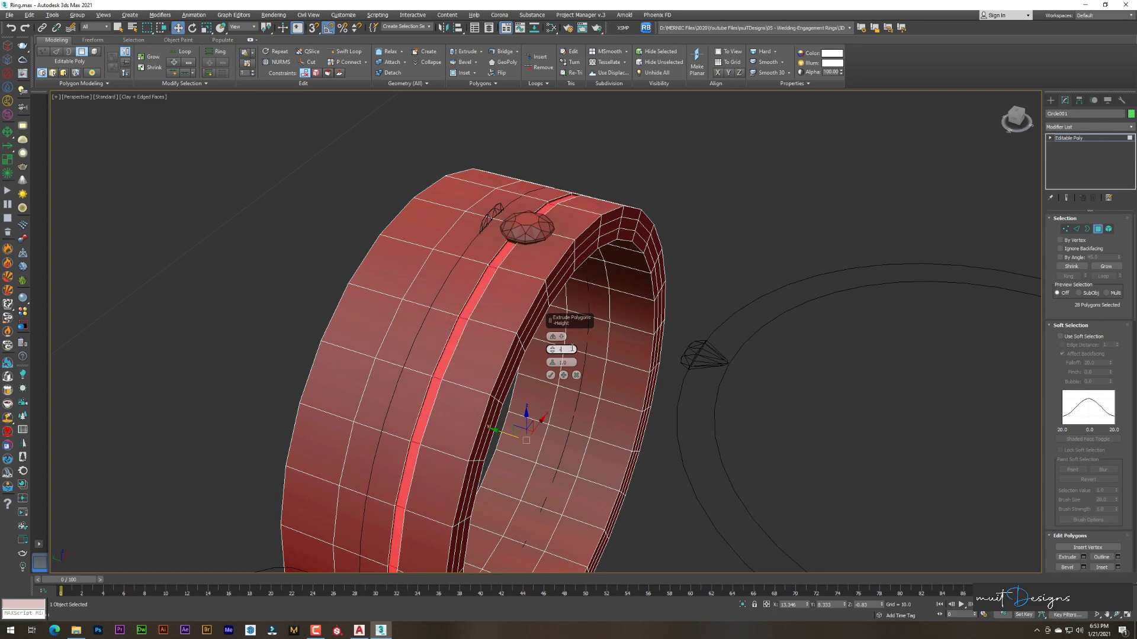
middle_click_drag(561, 338, 545, 357, "alt")
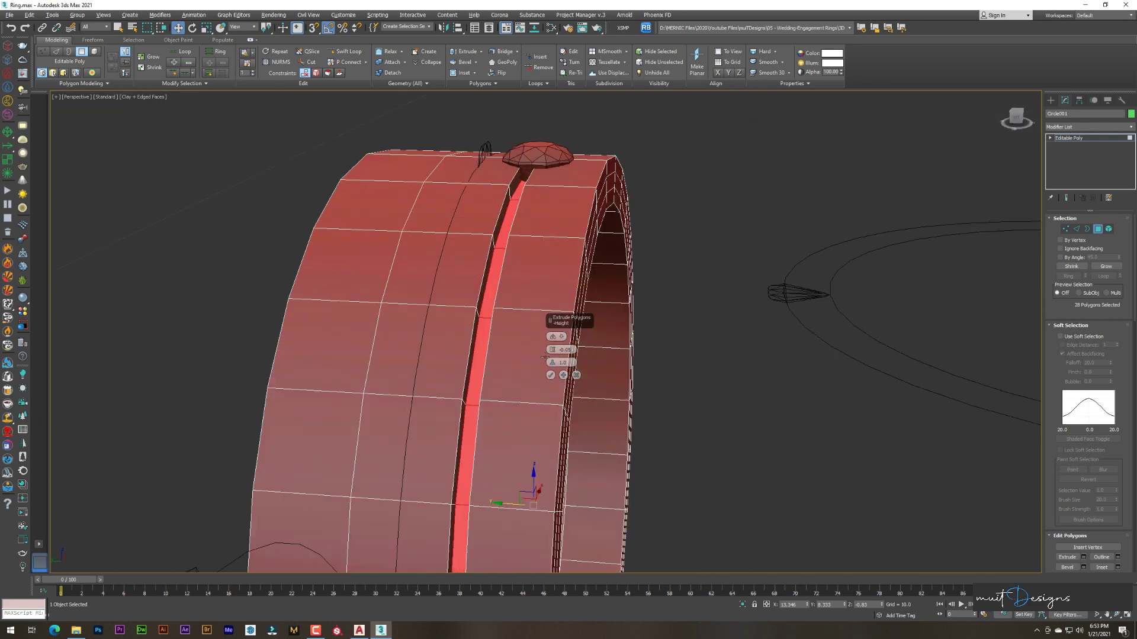
left_click(551, 376)
- Ring-select the edges across the groove in Edge mode and inspect the band's inner side
key("2")
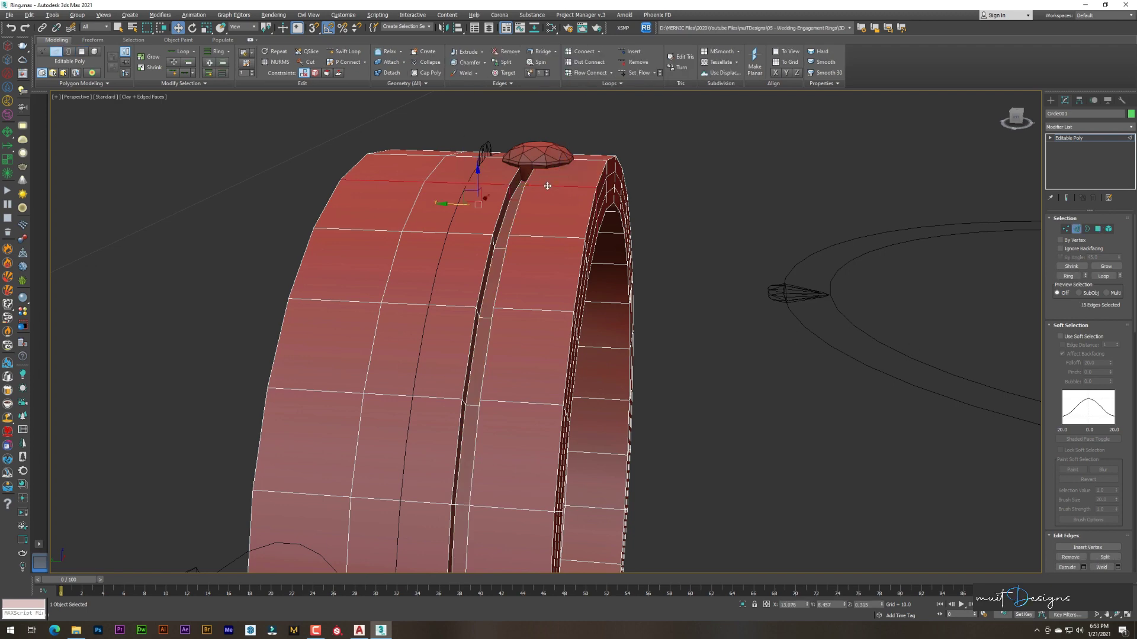
left_click(1078, 277)
middle_click_drag(598, 320, 625, 319, "alt")
middle_click_drag(556, 308, 536, 265, "alt")
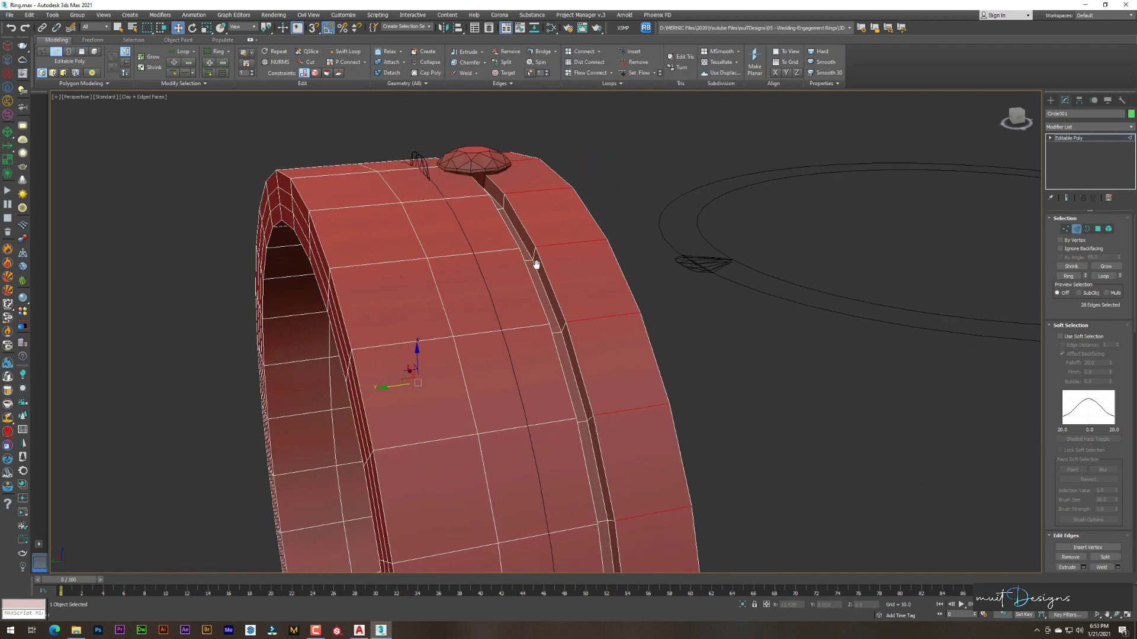
scroll(1128, 547, "down", 2)
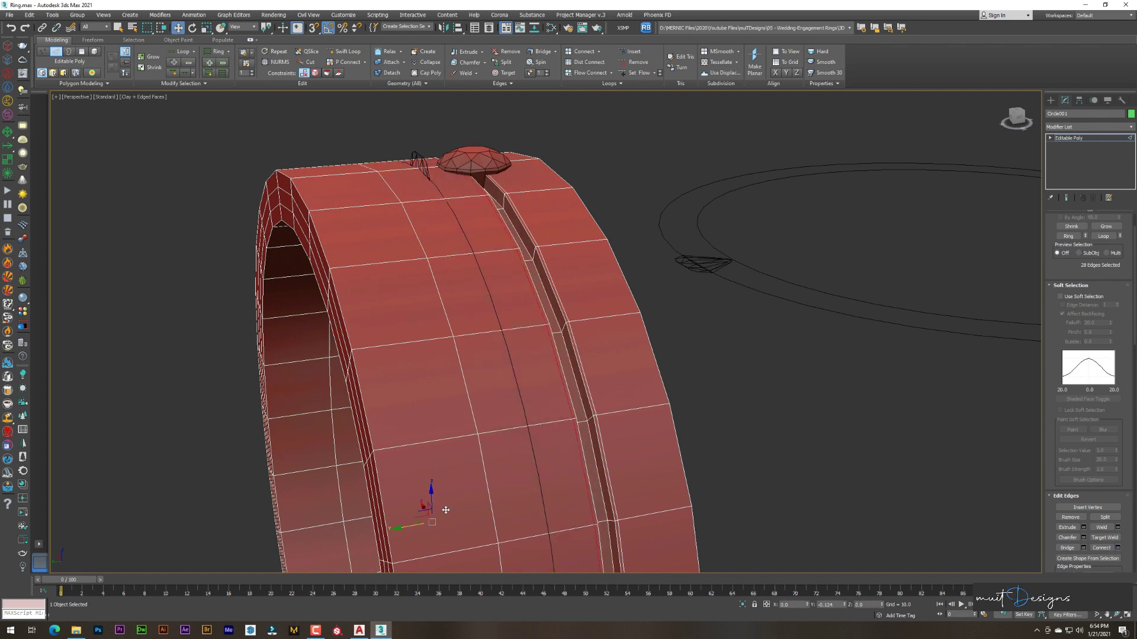
scroll(446, 510, "down", 5)
- Add TurboSmooth to the grooved band and inspect it with its diamond beside the other ring
left_click(1089, 127)
left_click(1084, 441)
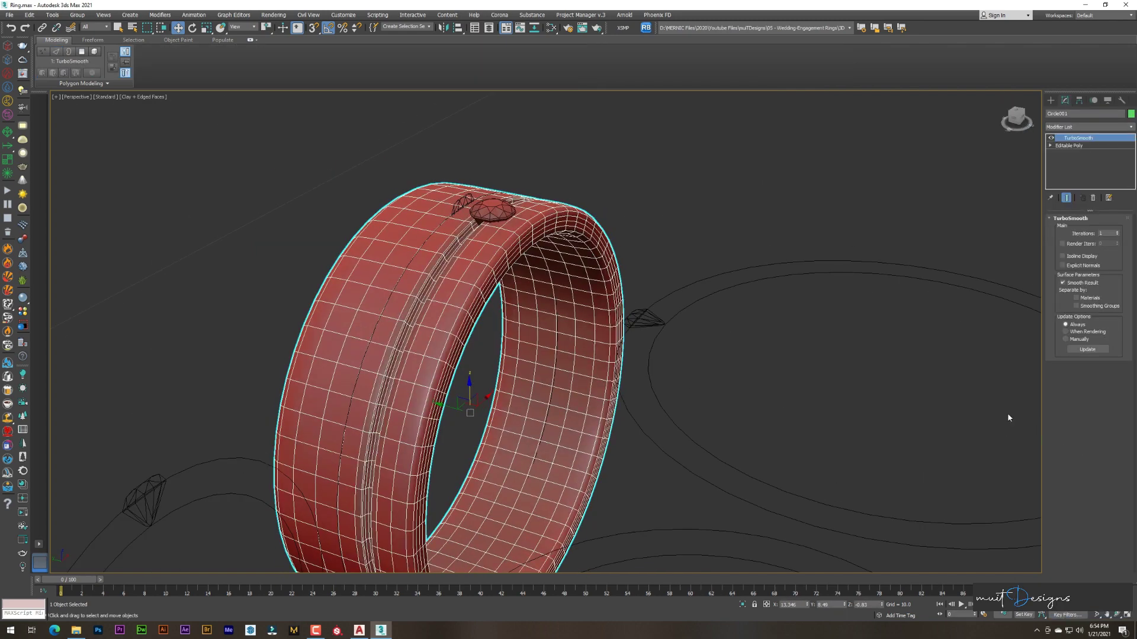
left_click(774, 249)
mouse_move(774, 248)
middle_mouse_down("alt")
mouse_move(634, 175)
mouse_move(602, 241)
mouse_move(656, 187)
middle_mouse_up("alt")
key("F4")
left_click(655, 187)
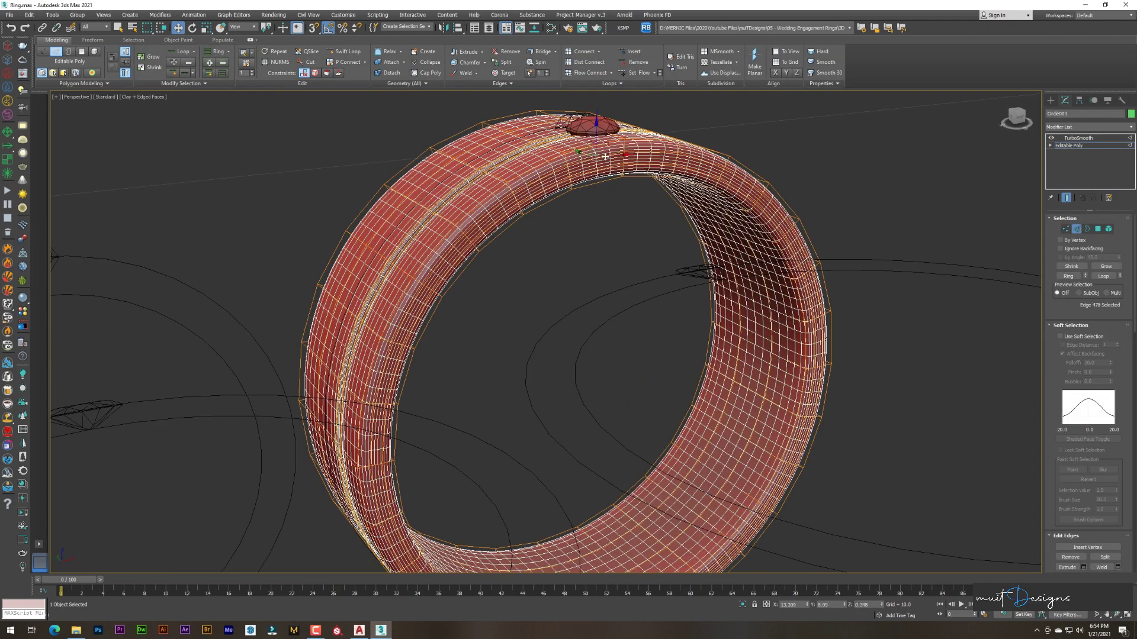
middle_click_drag(605, 156, 649, 165, "alt")
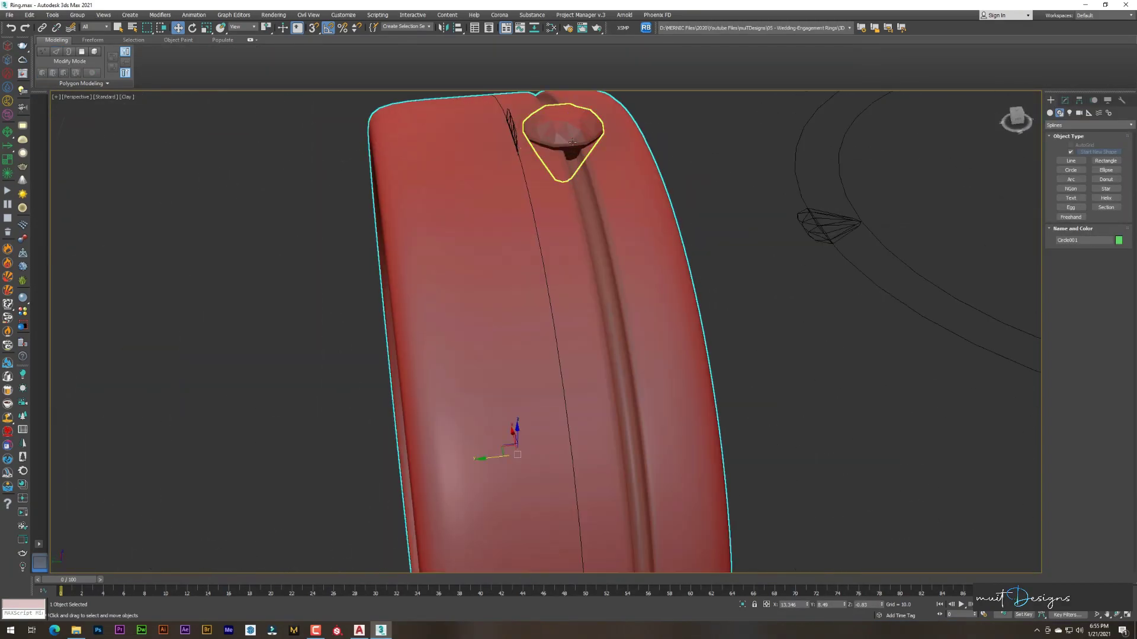
left_click(546, 120)
scroll(565, 118, "down", 10)
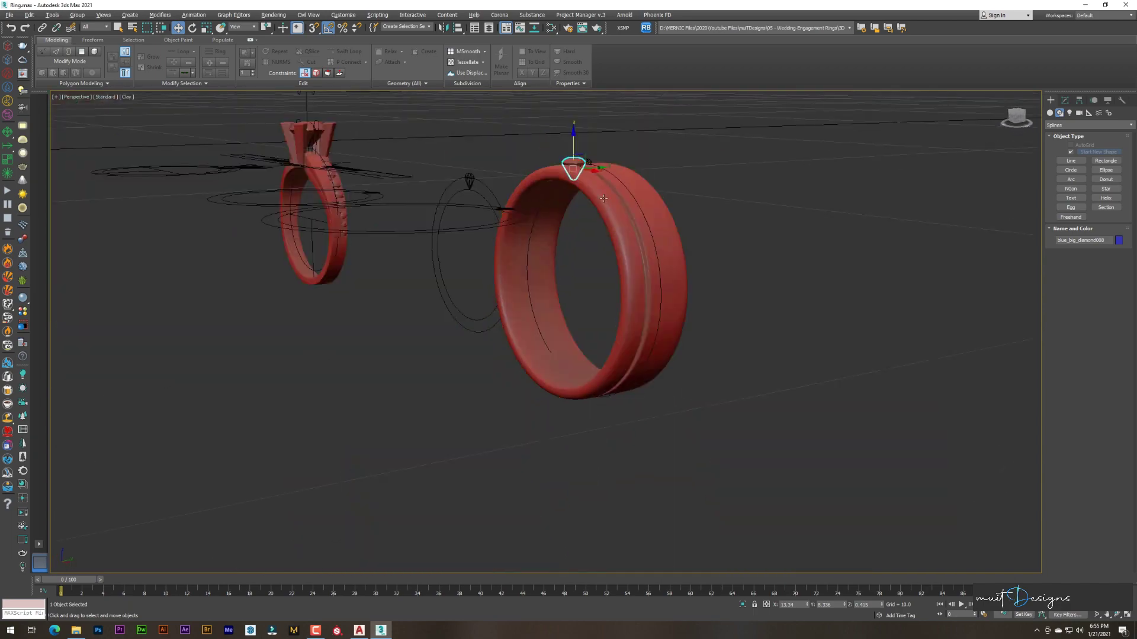
mouse_move(469, 178)
middle_mouse_down("alt")
mouse_move(656, 292)
mouse_move(648, 250)
middle_mouse_up("alt")
- Frame the plain grooved band alone in Top view as wireframe
left_click(656, 291)
key("z")
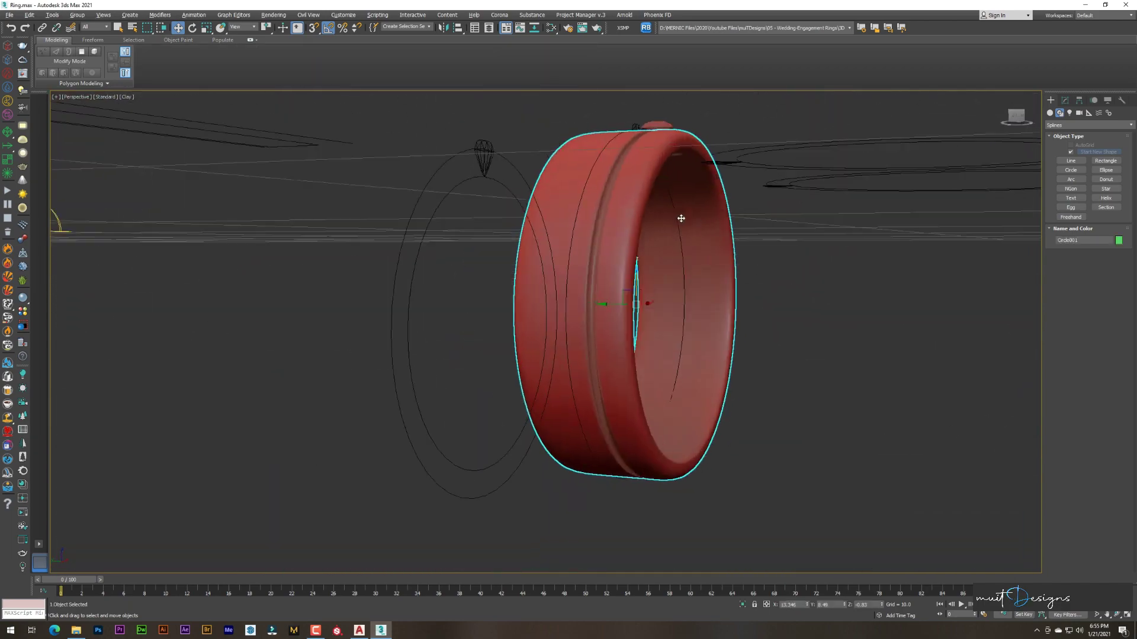
key("t")
key("F3")
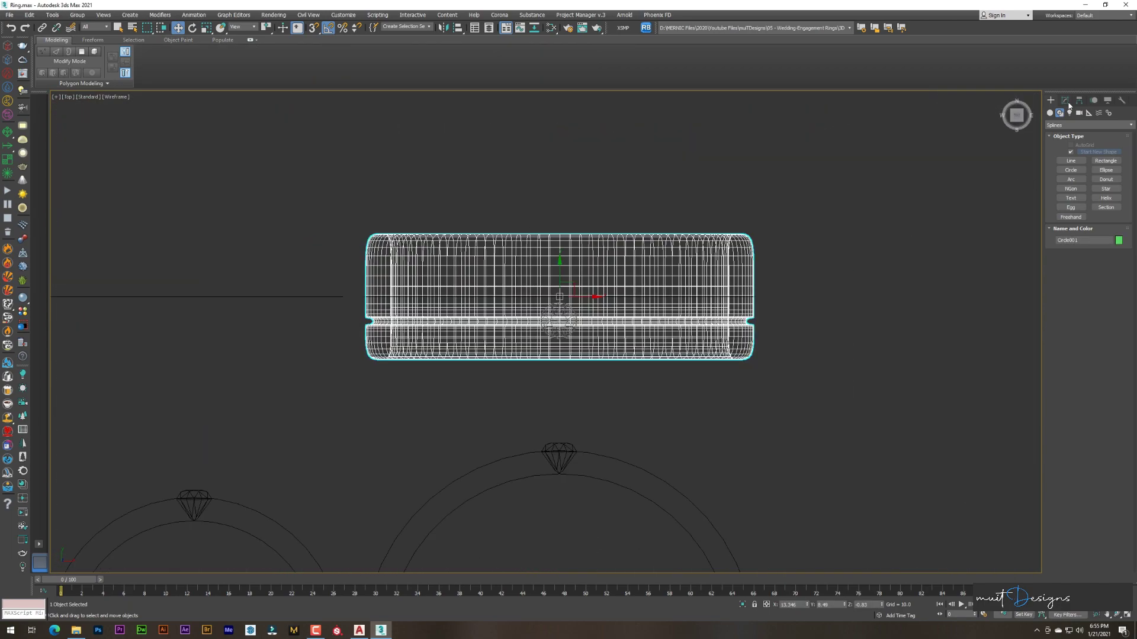
- Add an FFD 4x4x4 modifier to the band and scale its middle control points outward
left_click(1065, 100)
left_click(1084, 127)
left_click(1085, 126)
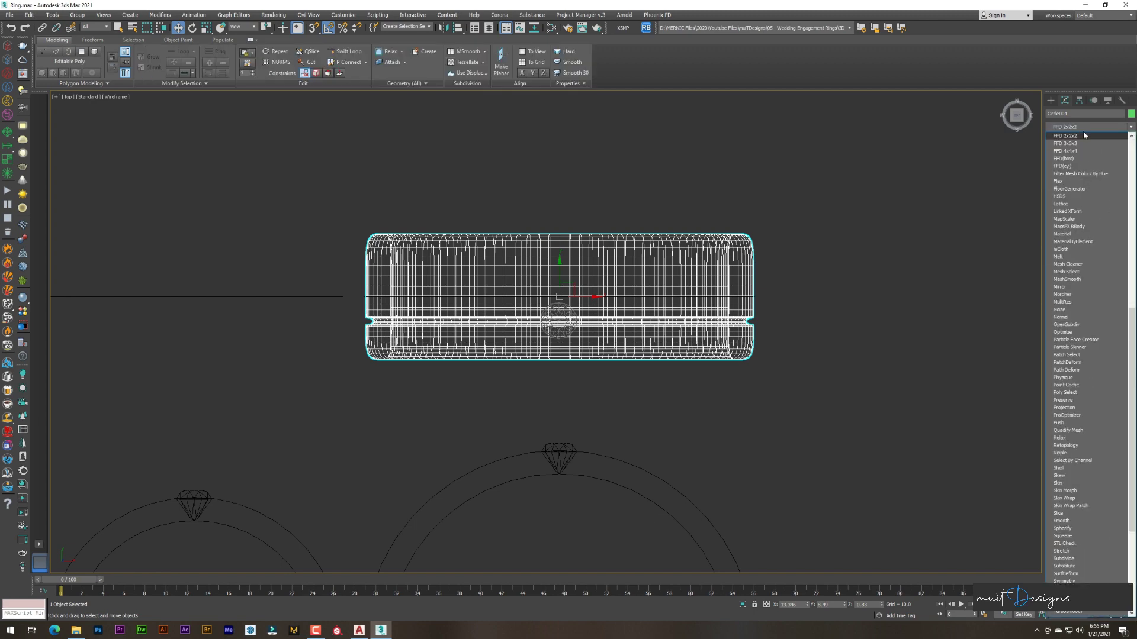
left_click(1081, 152)
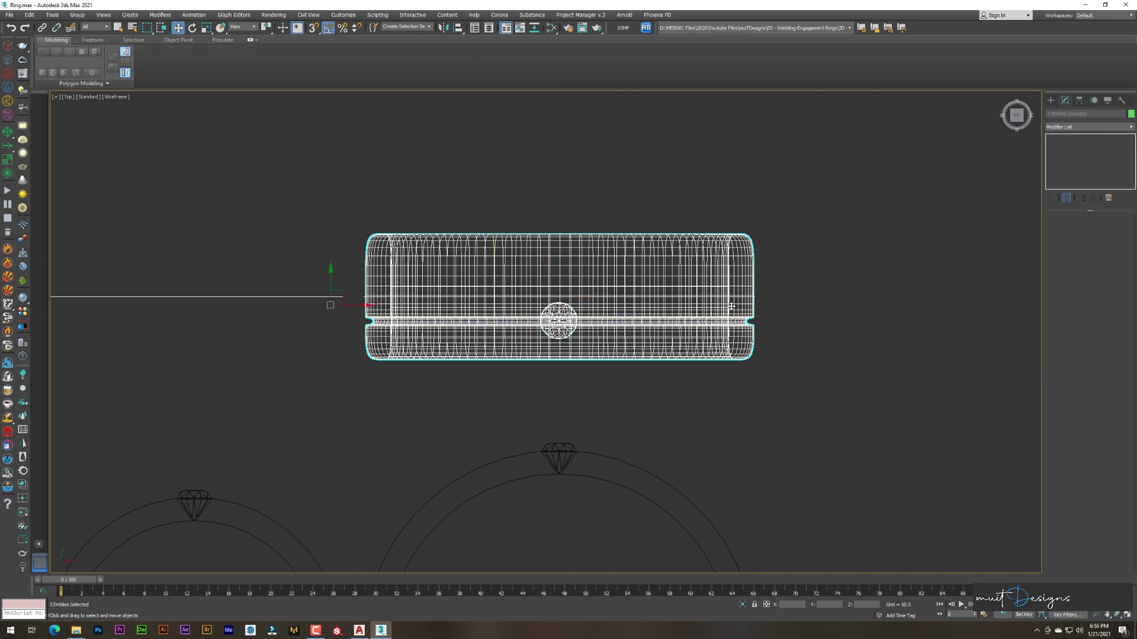
left_click(1083, 147)
key("1")
left_click_drag(329, 254, 831, 342)
key("r")
left_click_drag(569, 287, 567, 289)
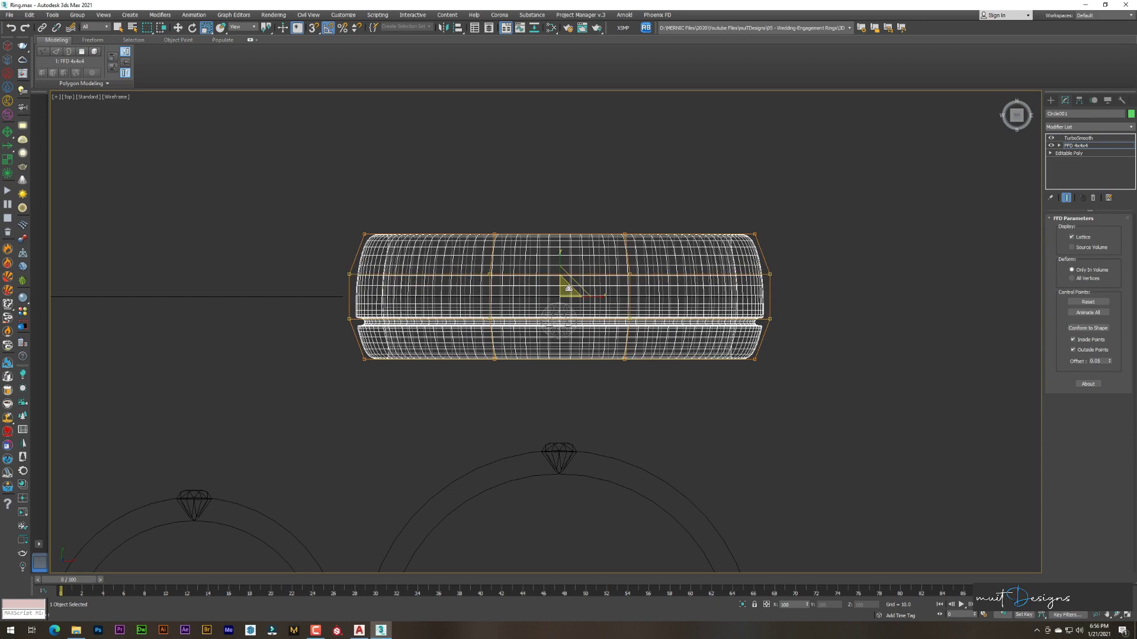
- Inspect the domed band and its diamond in perspective with edged faces shown
key("p")
middle_click_drag(596, 261, 992, 188, "alt")
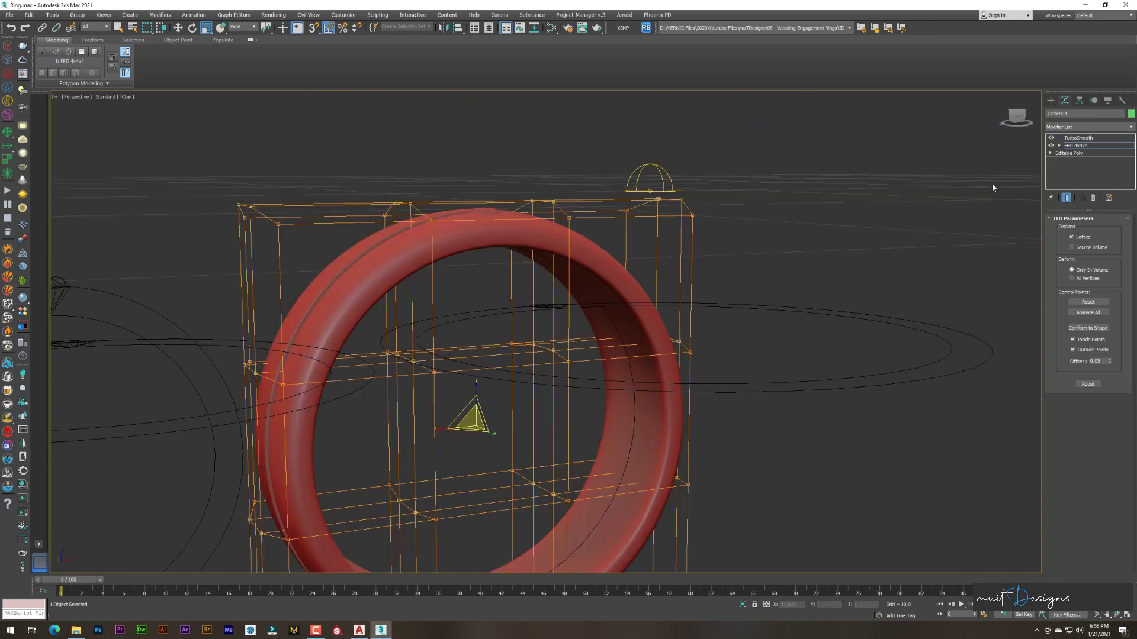
left_click(474, 214)
key("e")
mouse_move(474, 215)
middle_mouse_down("alt")
mouse_move(462, 185)
mouse_move(461, 203)
mouse_move(579, 261)
mouse_move(622, 225)
mouse_move(578, 231)
mouse_move(706, 223)
mouse_move(736, 197)
mouse_move(654, 213)
mouse_move(650, 229)
middle_mouse_up("alt")
scroll(461, 185, "up", 5)
scroll(476, 209, "down", 10)
left_click(634, 206)
key("F4")
key("z")
scroll(634, 205, "down", 5)
key("ctrl+d")
scroll(578, 231, "up", 6)
- Group the band together with its diamond and give the group a name
left_click(650, 232)
scroll(650, 232, "down", 5)
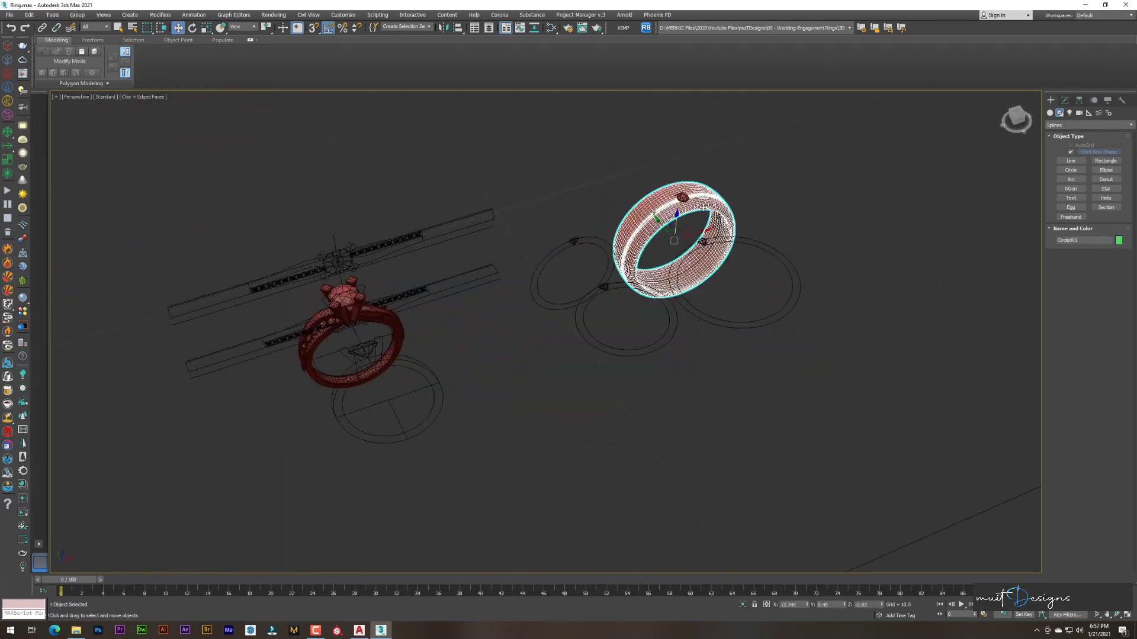
key("z")
left_click(77, 15)
type("Mernic")
key("Return")
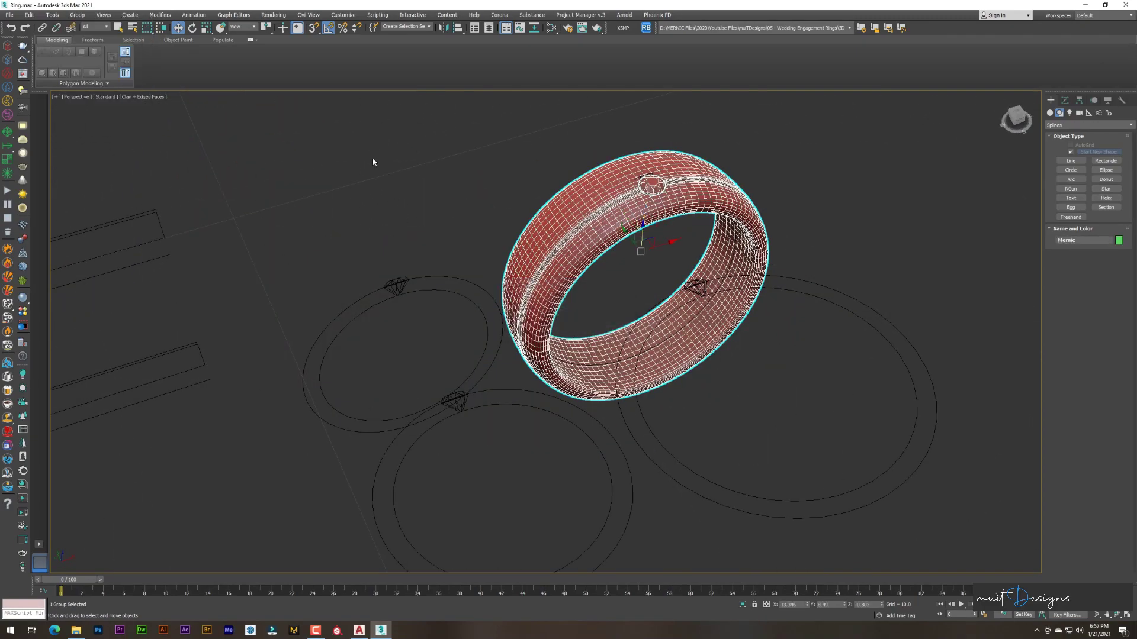
- Shift-drag a copy of the grouped band to the left in Top view
key("t")
scroll(688, 318, "down", 4)
left_click_drag(688, 318, 472, 318, "shift")
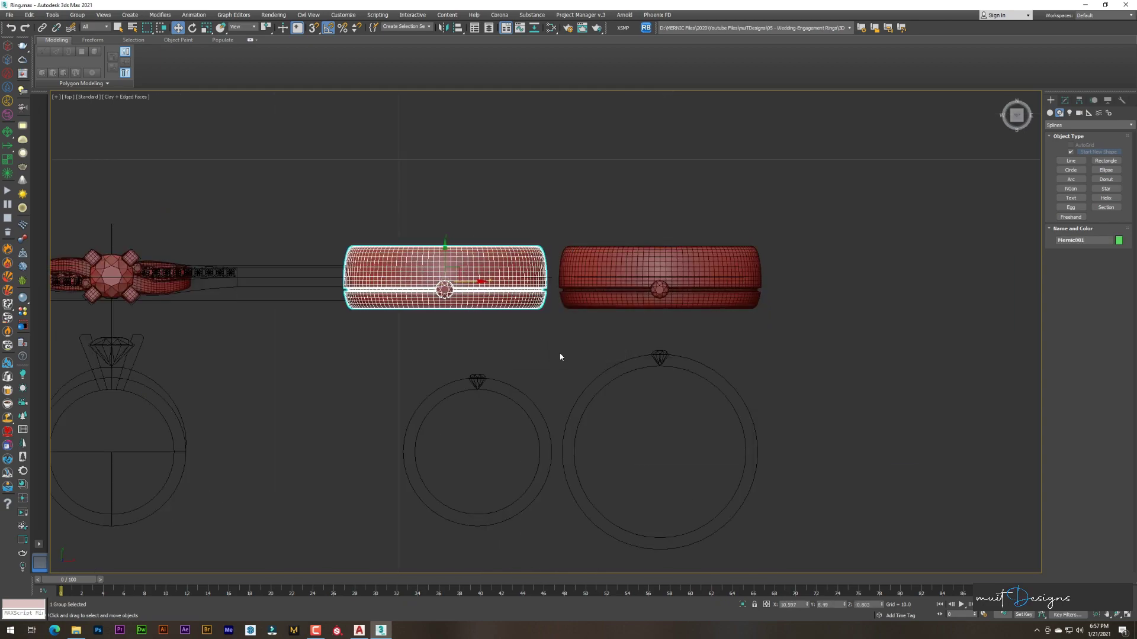
key("f")
scroll(472, 318, "up", 3)
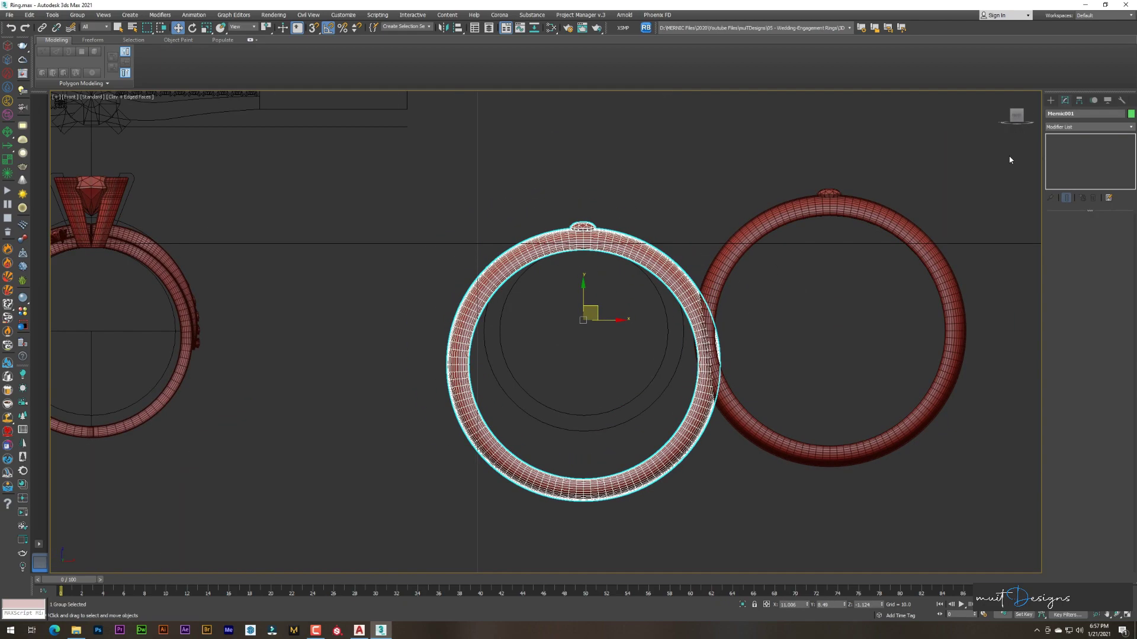
left_click(683, 277)
- Scale all polygons of the copied band down and raise them to line up
key("4")
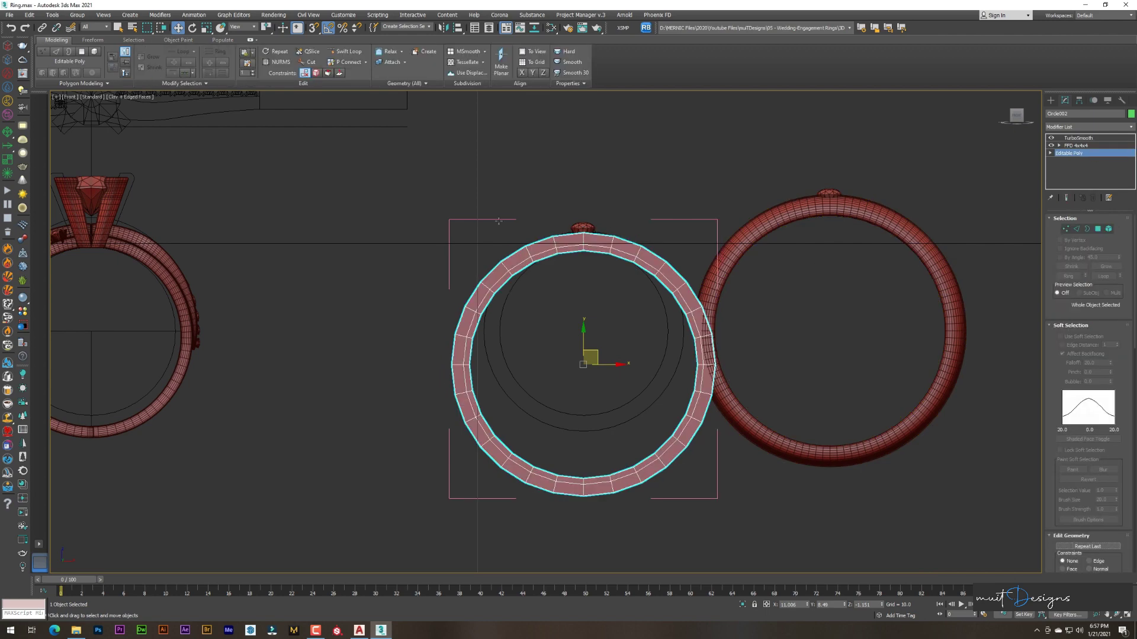
key("ctrl+a")
key("r")
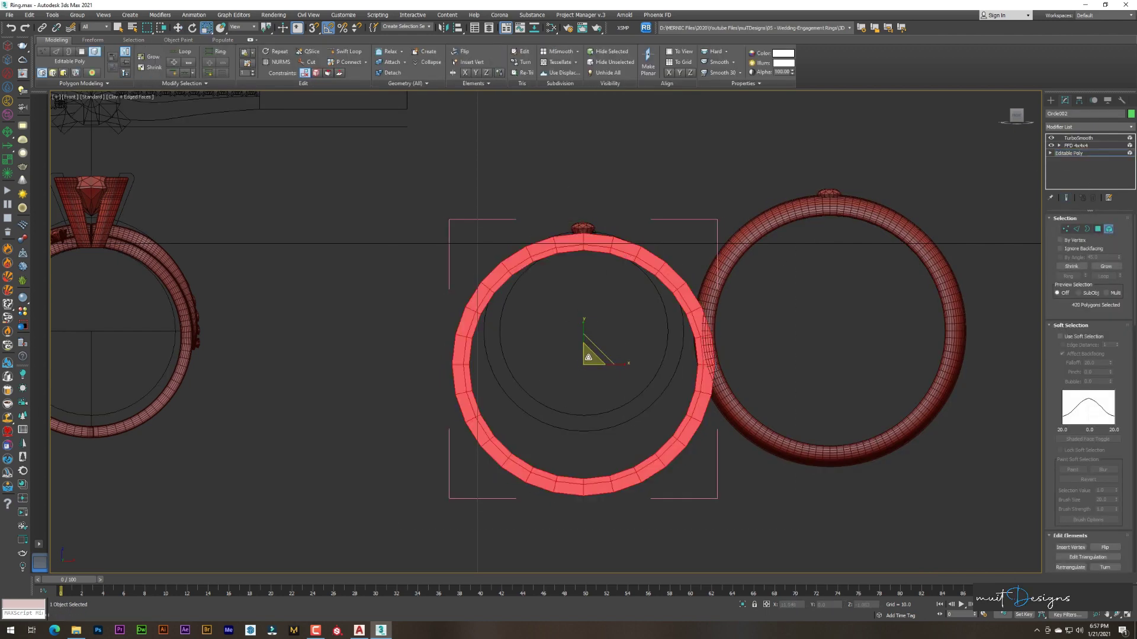
left_click_drag(591, 347, 591, 378)
key("w")
mouse_move(591, 323)
left_mouse_down()
mouse_move(590, 306)
mouse_move(589, 322)
mouse_move(625, 307)
left_mouse_up()
- Check the smaller ring in 3D, pick an inner edge, then select everything in the scene
middle_click_drag(595, 321, 687, 307, "alt")
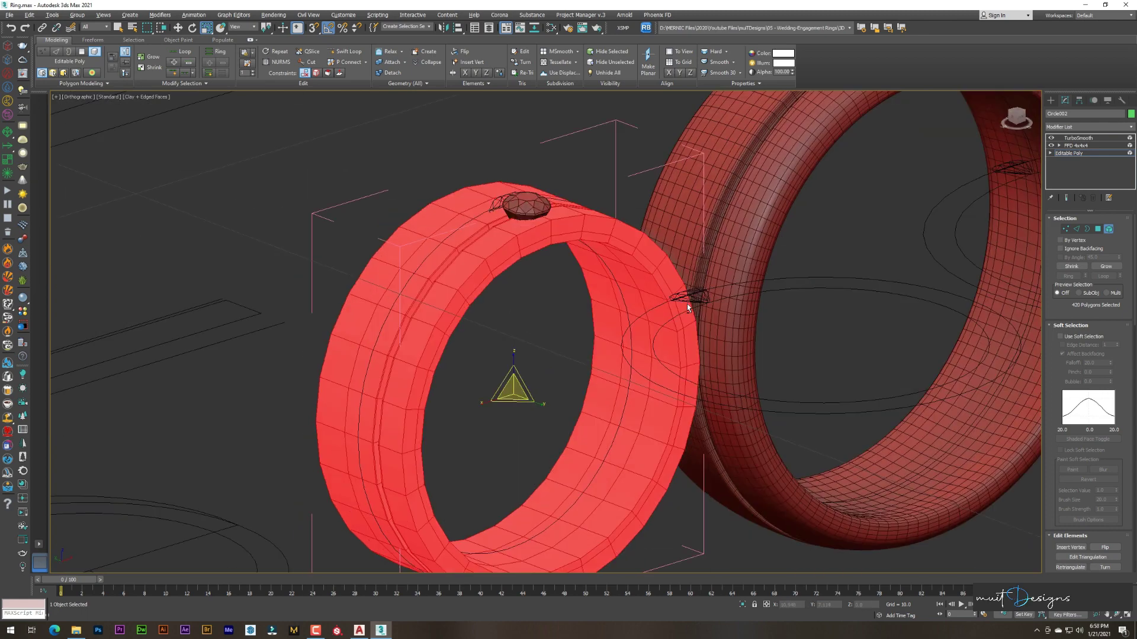
left_click(1076, 230)
scroll(658, 332, "up", 3)
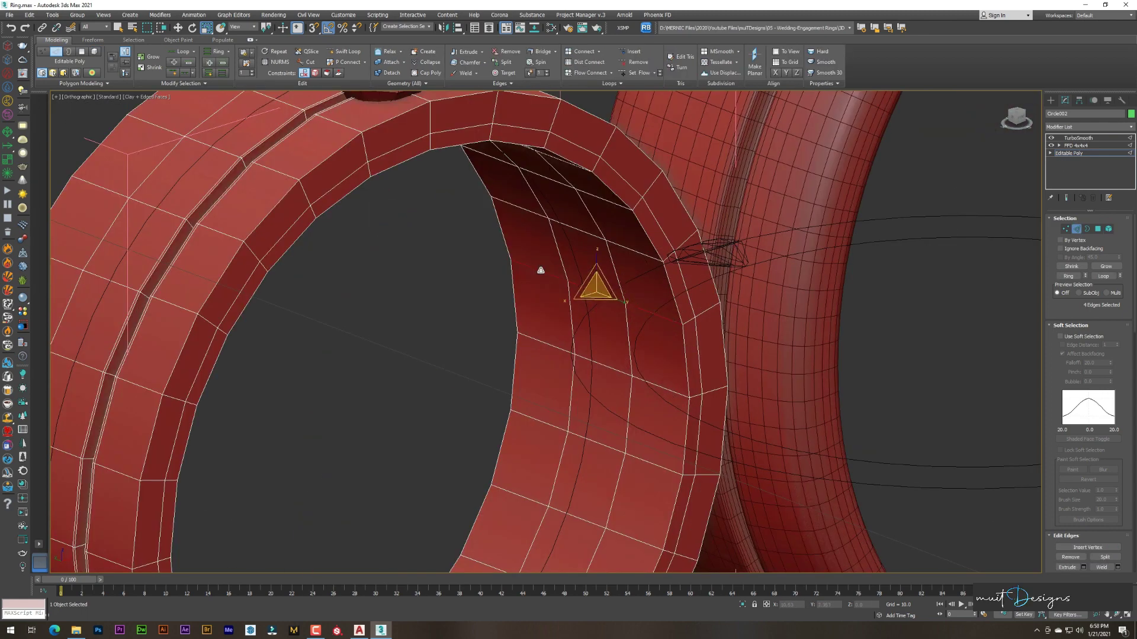
left_click(643, 309)
key("4")
key("f")
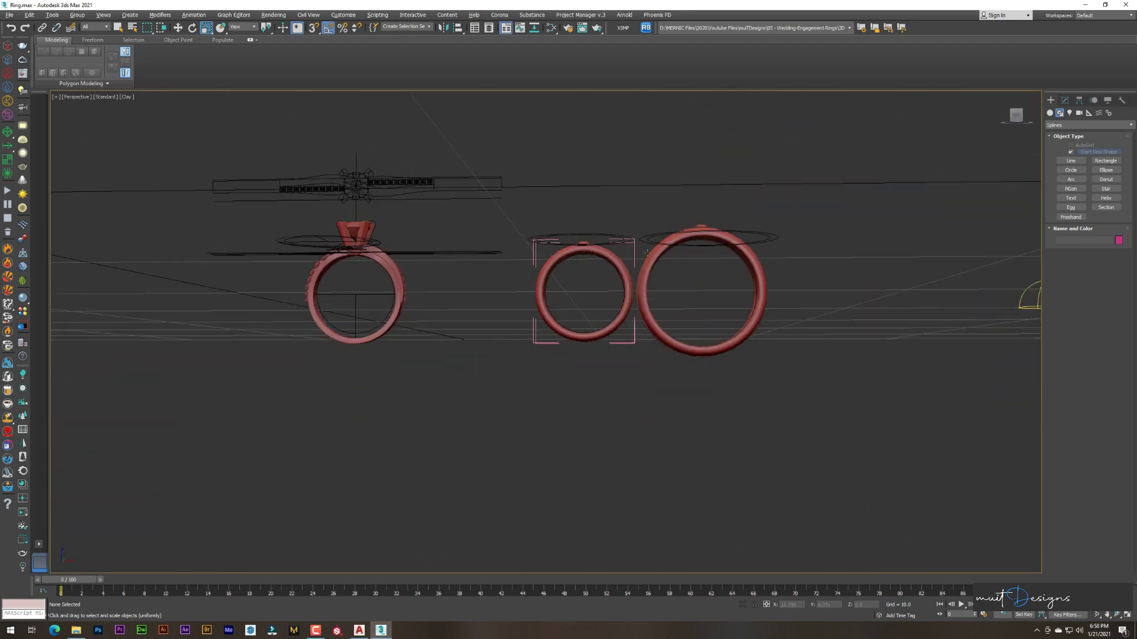
middle_click_drag(647, 252, 622, 273, "alt")
scroll(622, 273, "up", 3)
scroll(622, 272, "down", 4)
key("ctrl+a")
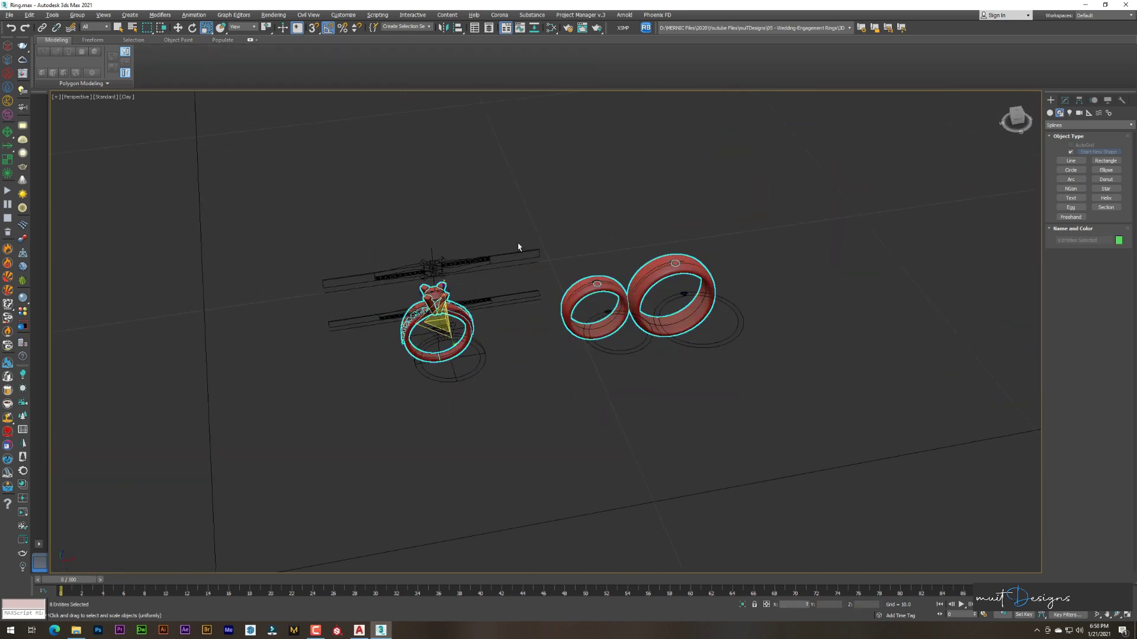
- Show edged faces and frame both bands in the viewport
left_click(518, 247)
middle_click_drag(518, 246, 741, 390, "alt")
key("F4")
scroll(565, 365, "up", 3)
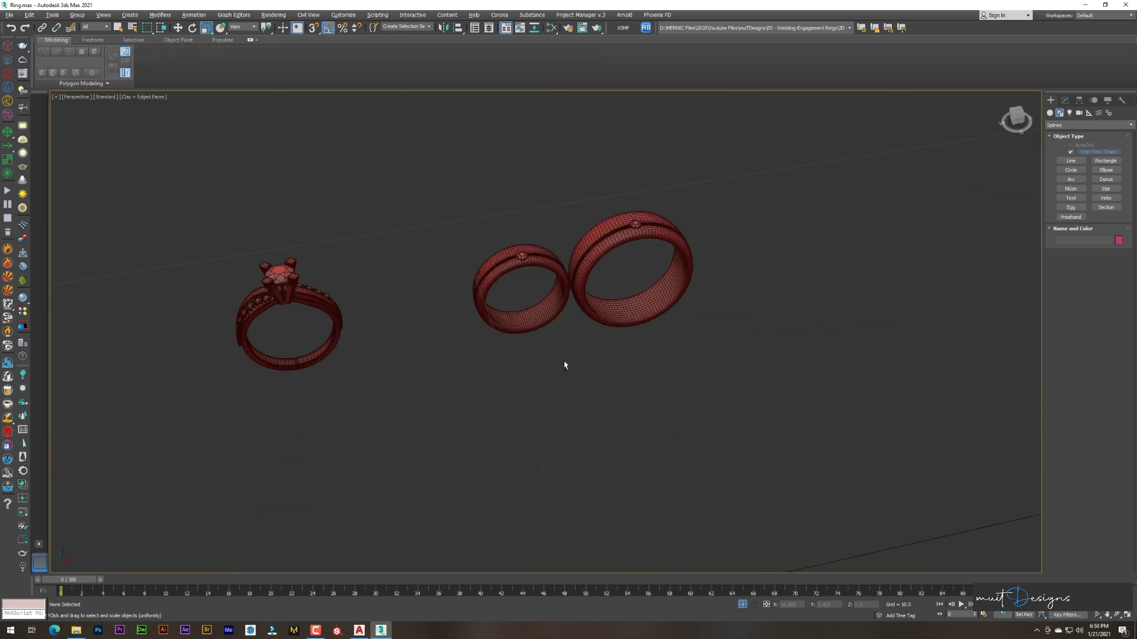
left_click_drag(564, 365, 596, 246)
key("z")
left_click(596, 247)
- Orbit around to face the inside of the larger band
middle_click_drag(596, 246, 591, 178, "alt")
scroll(549, 219, "up", 3)
key("w")
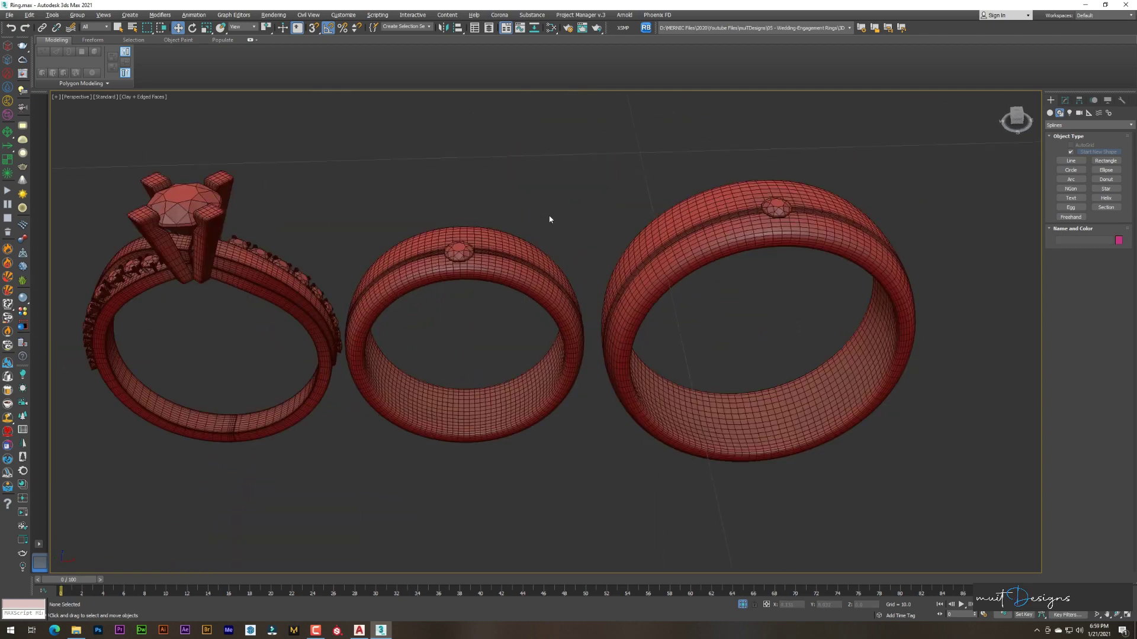
key("F4")
mouse_move(538, 213)
middle_mouse_down("alt")
mouse_move(717, 411)
mouse_move(604, 337)
mouse_move(715, 391)
middle_mouse_up("alt")
scroll(661, 395, "up", 3)
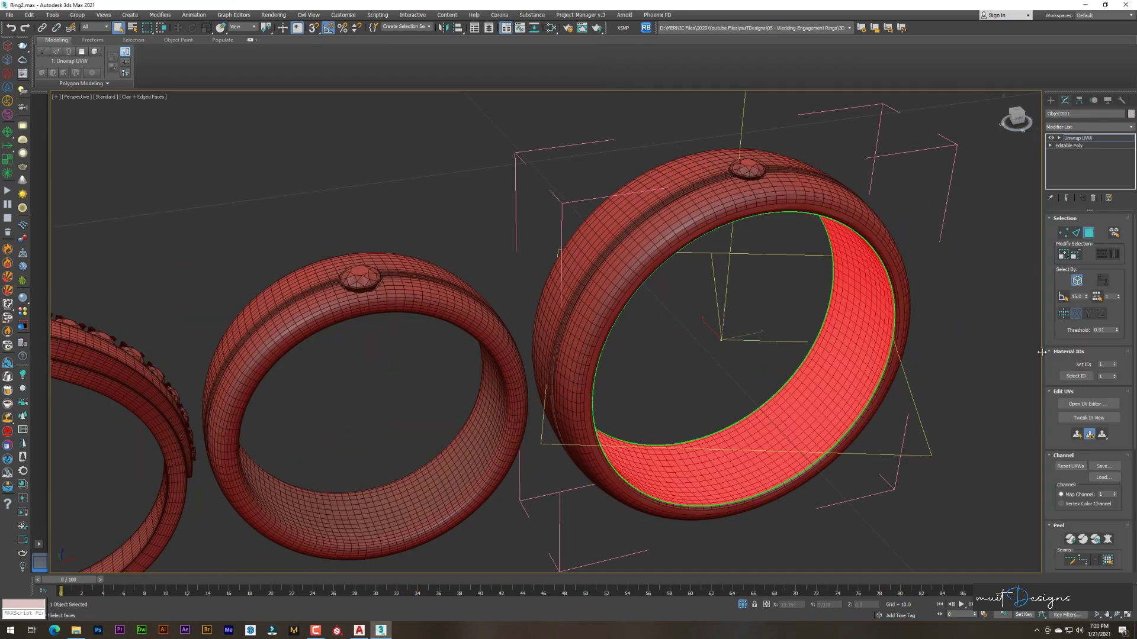
middle_click_drag(858, 284, 703, 224, "alt")
scroll(679, 206, "up", 6)
- Use the vertical edge above the gem hole as a seam, peel the inner faces, and open the UV Editor
left_click(1075, 234)
left_click(678, 243)
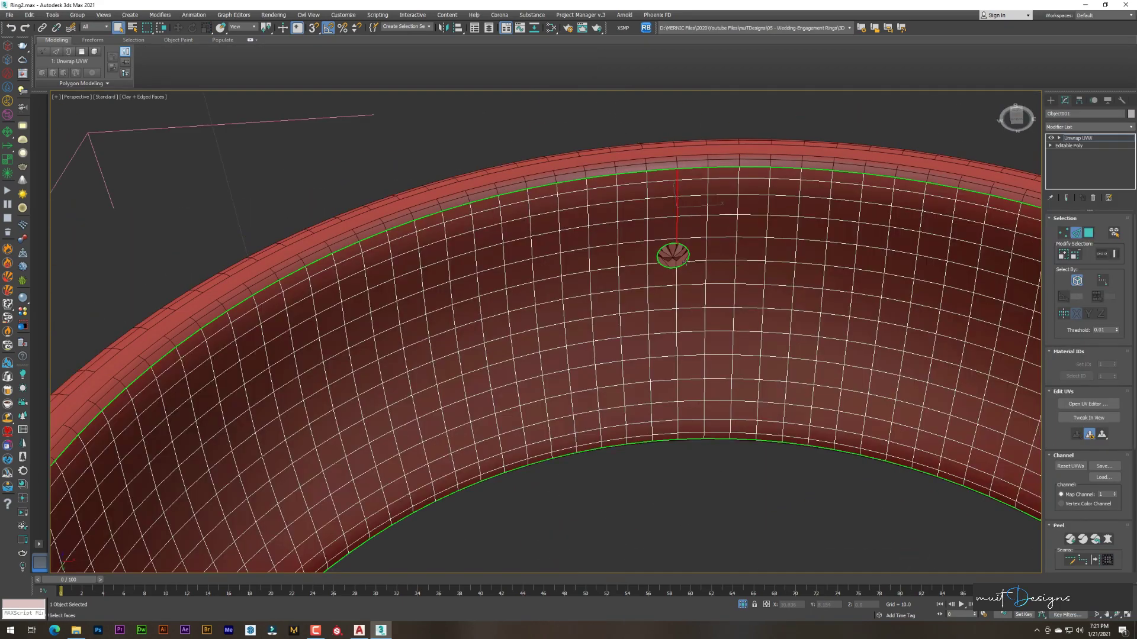
left_click(1101, 560)
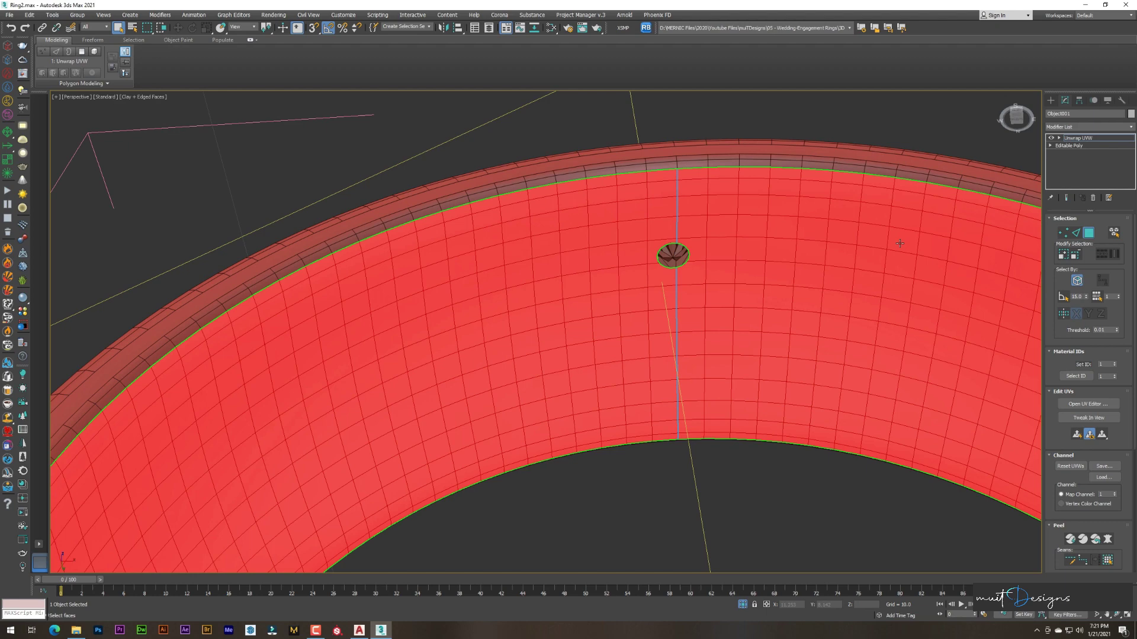
left_click(1088, 404)
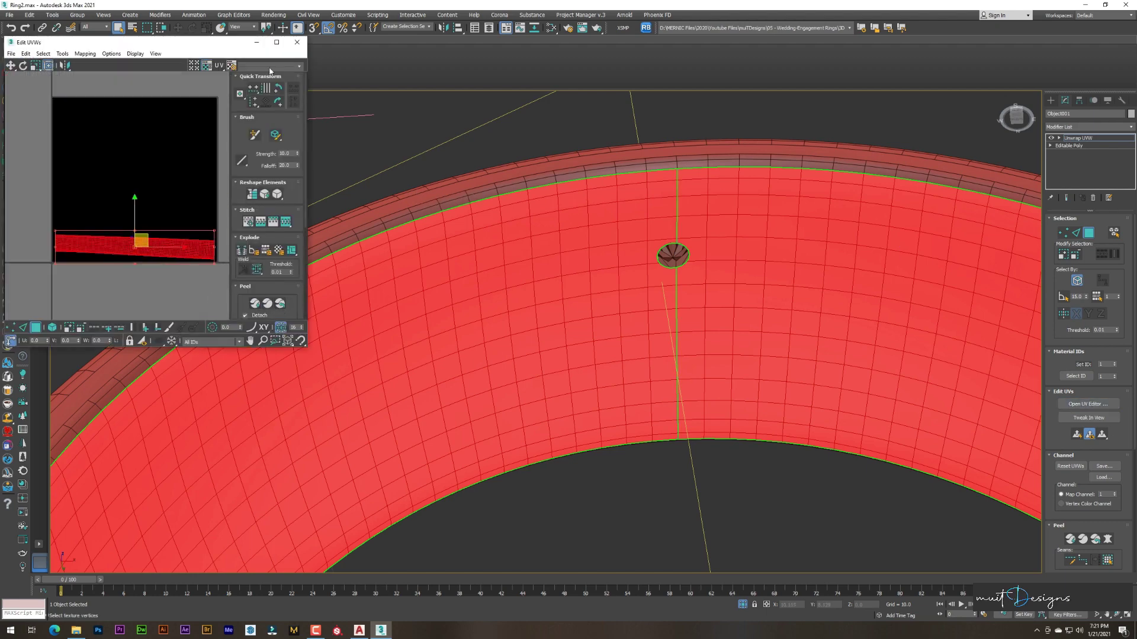
- Enlarge the UV editor, rotate the UV strip level and move it down
left_click_drag(307, 346, 638, 495)
key("e")
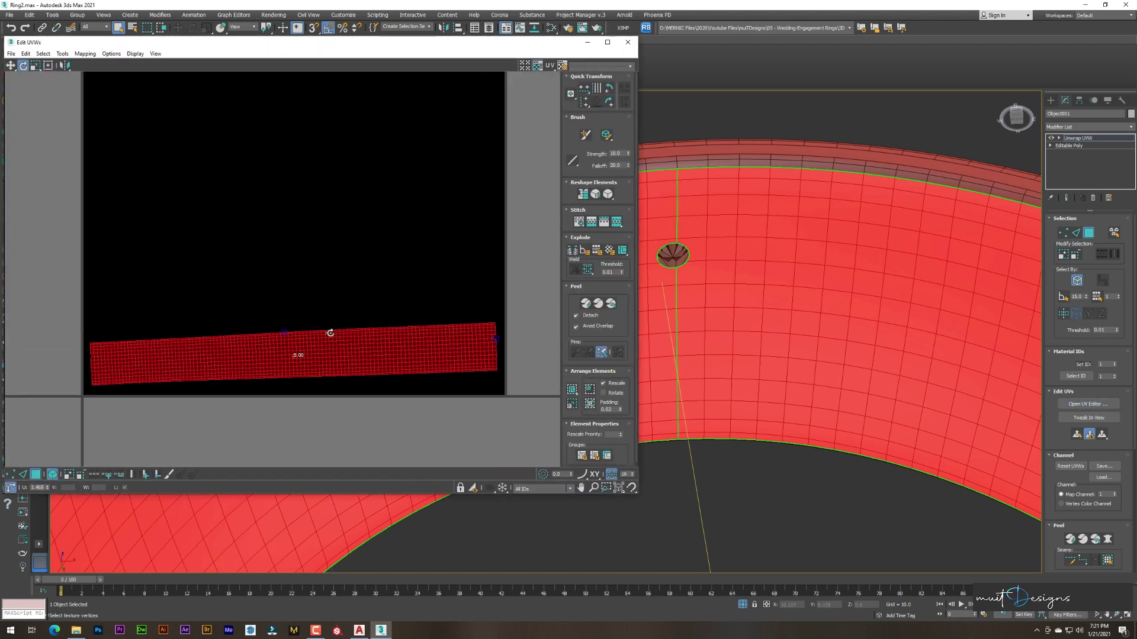
left_click_drag(330, 333, 454, 303)
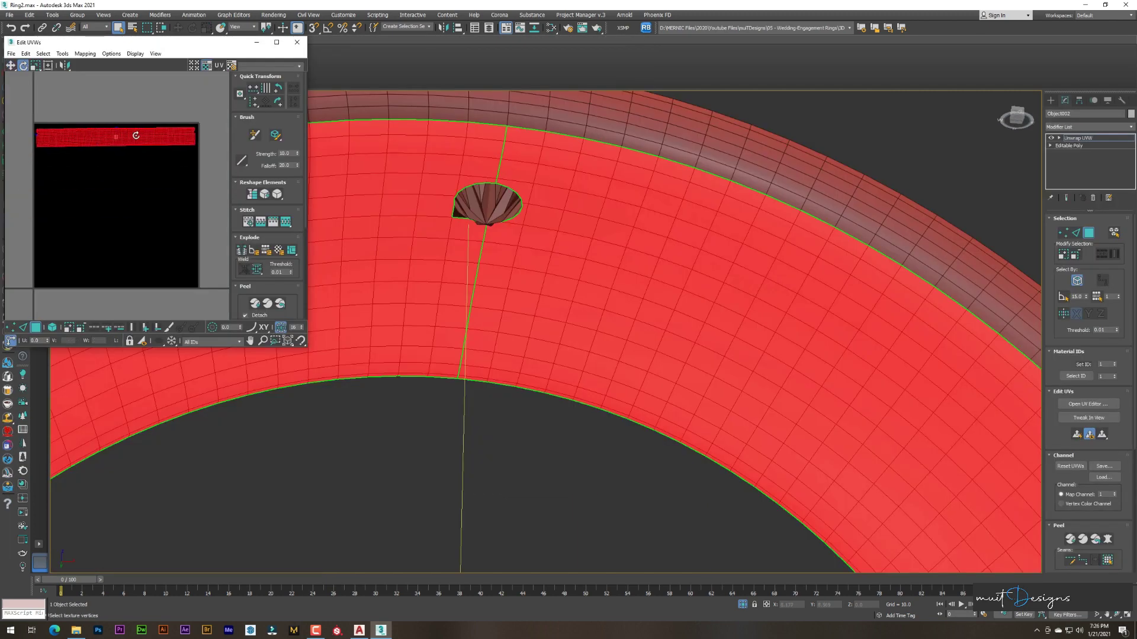
left_click_drag(131, 135, 124, 246)
- Render the UV template and save it as a JPEG image
left_click(122, 127)
left_click(26, 53)
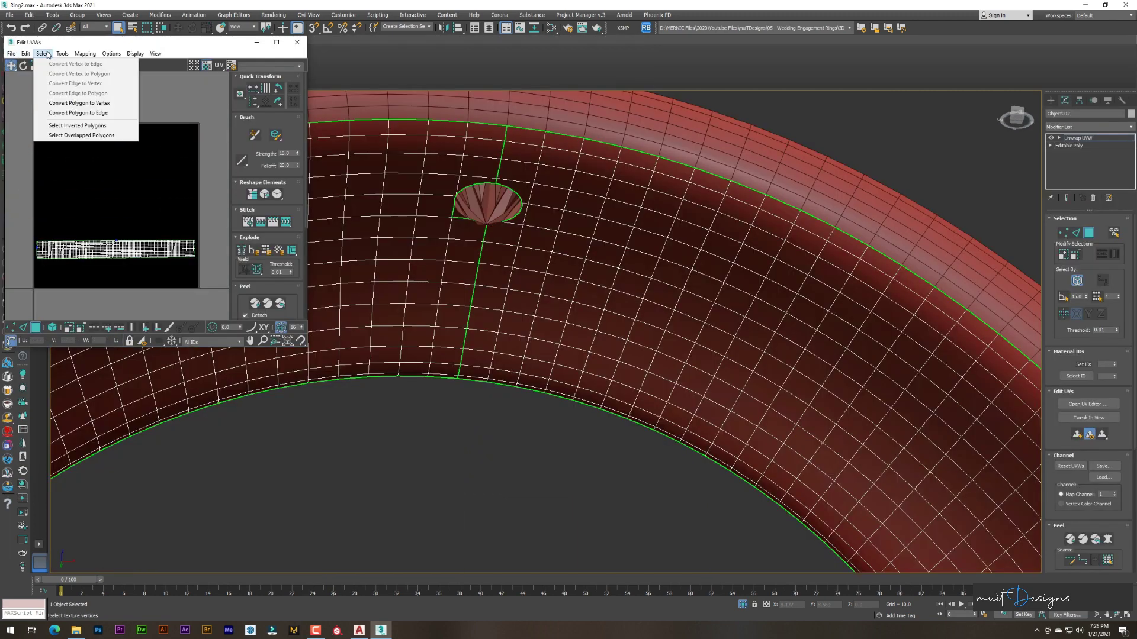
left_click(95, 216)
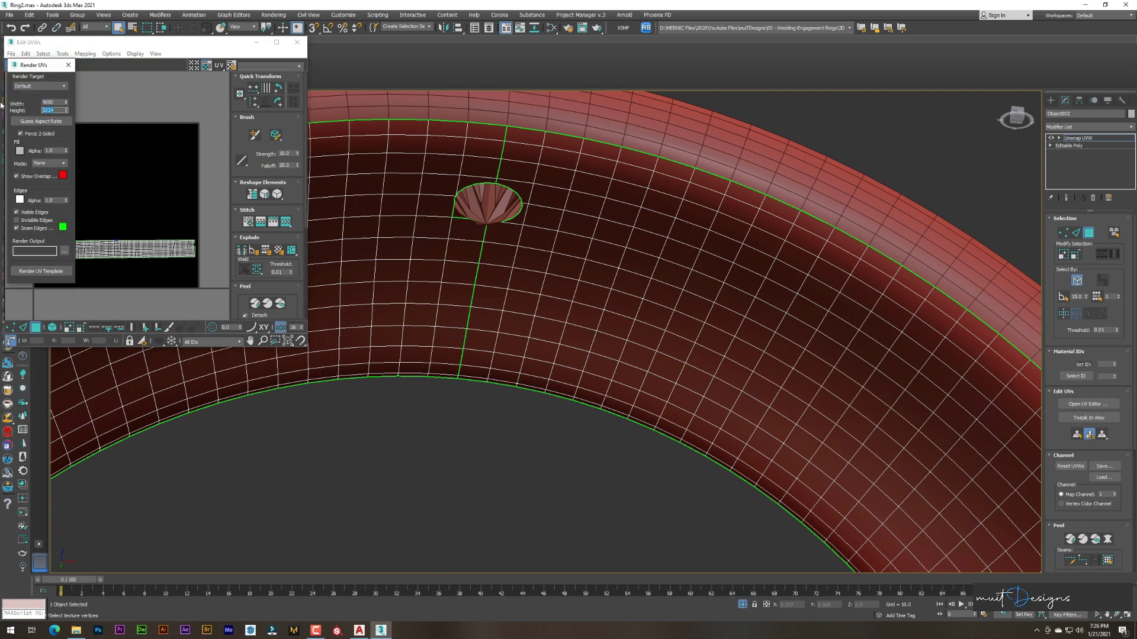
left_click(34, 271)
left_click(354, 108)
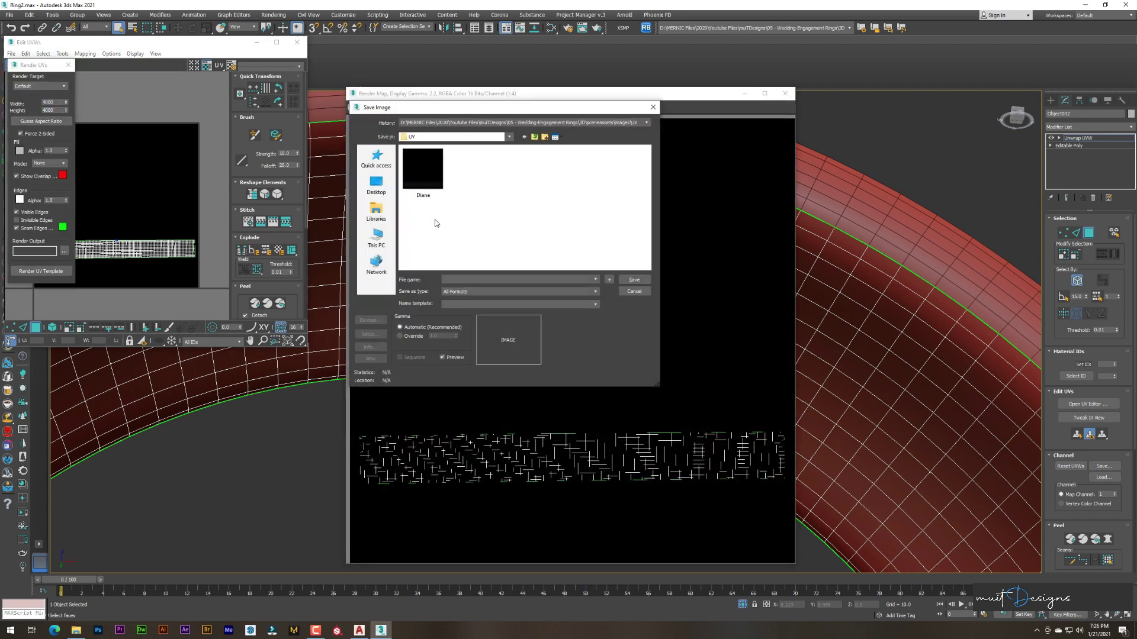
left_click(504, 290)
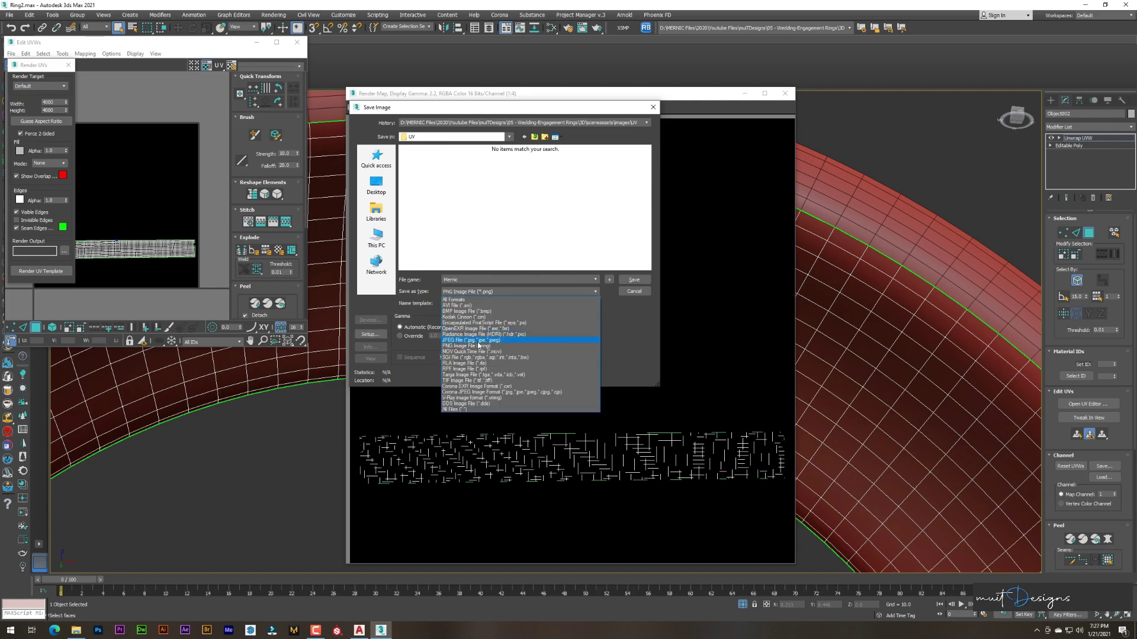
left_click(474, 313)
left_click(634, 280)
left_click(417, 299)
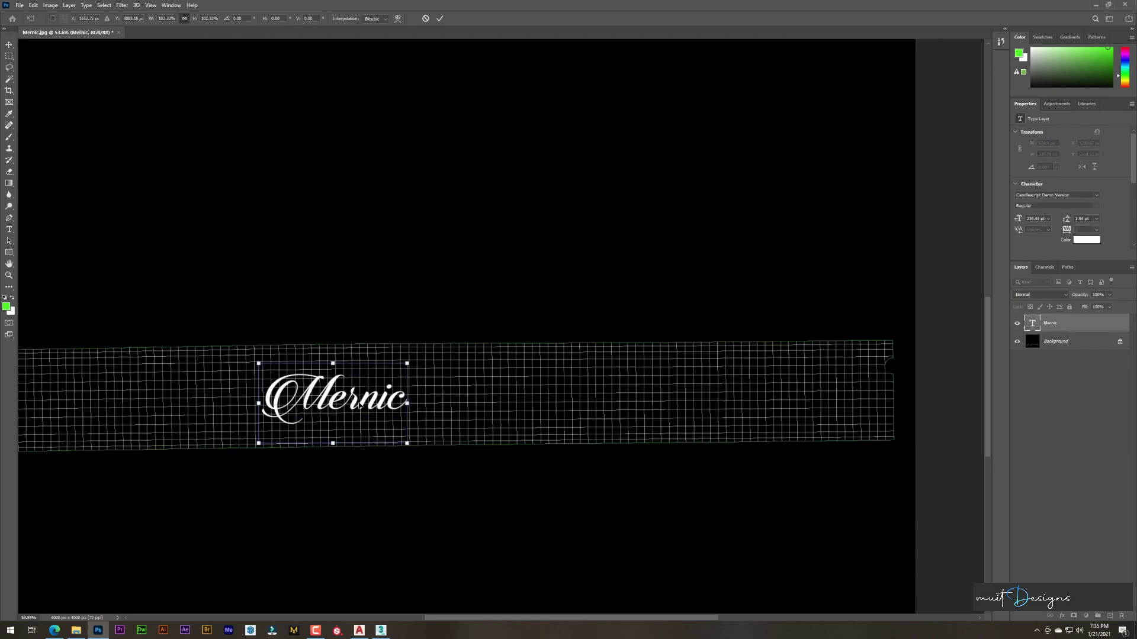
- Shrink the date beside the name and shift both about 32 px right
left_click_drag(773, 207, 606, 377)
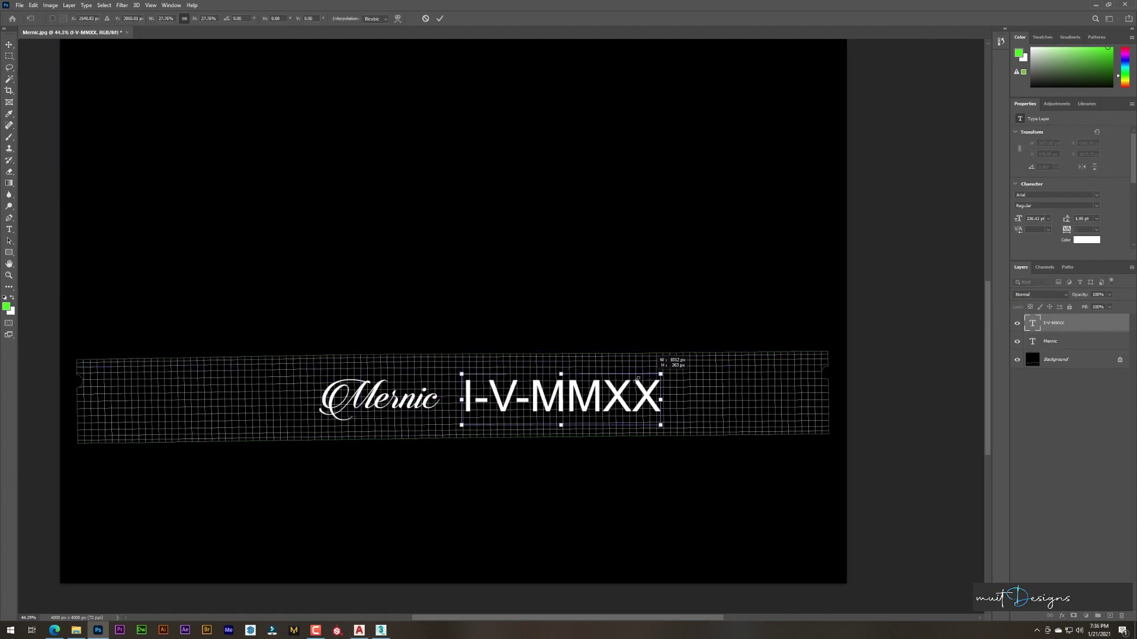
left_click(379, 398, "shift")
left_click_drag(379, 398, 400, 400)
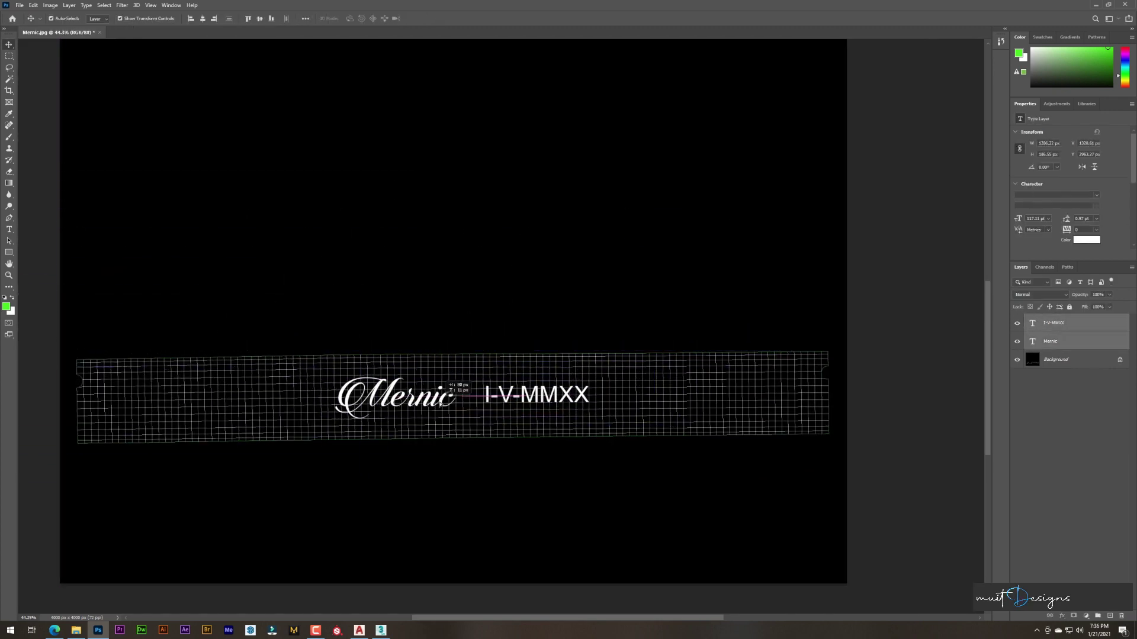
left_click(532, 401)
- Duplicate the date as '18k' text, align the three inscriptions, and start retyping the name
left_click_drag(531, 400, 316, 399, "alt")
key("t")
type("18k")
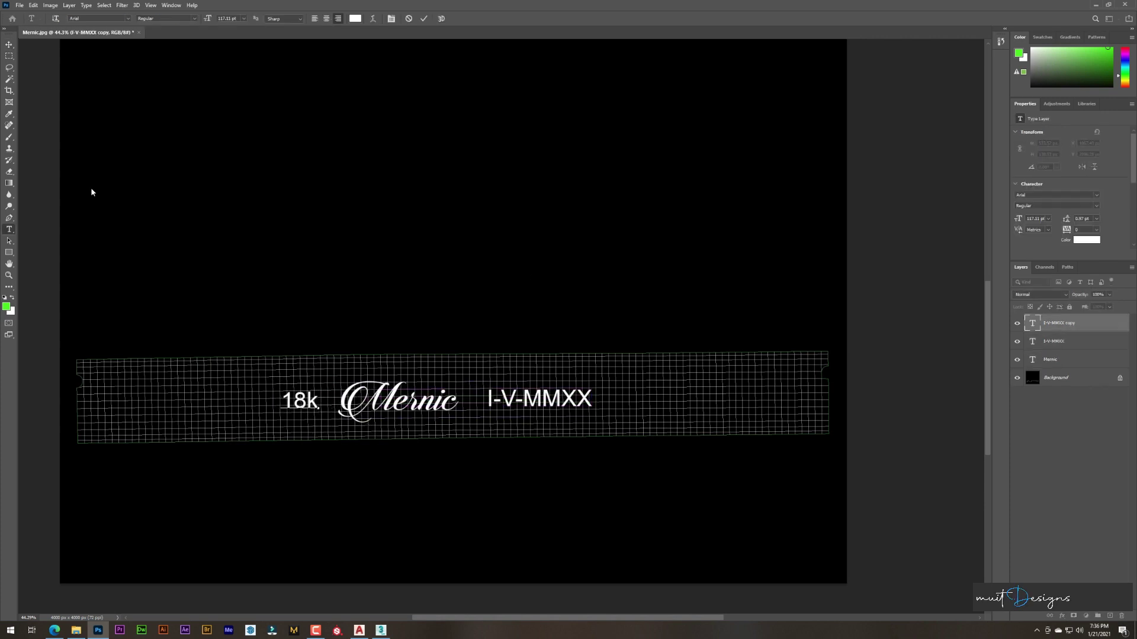
key("ctrl+Return")
key("v")
left_click_drag(379, 400, 383, 400)
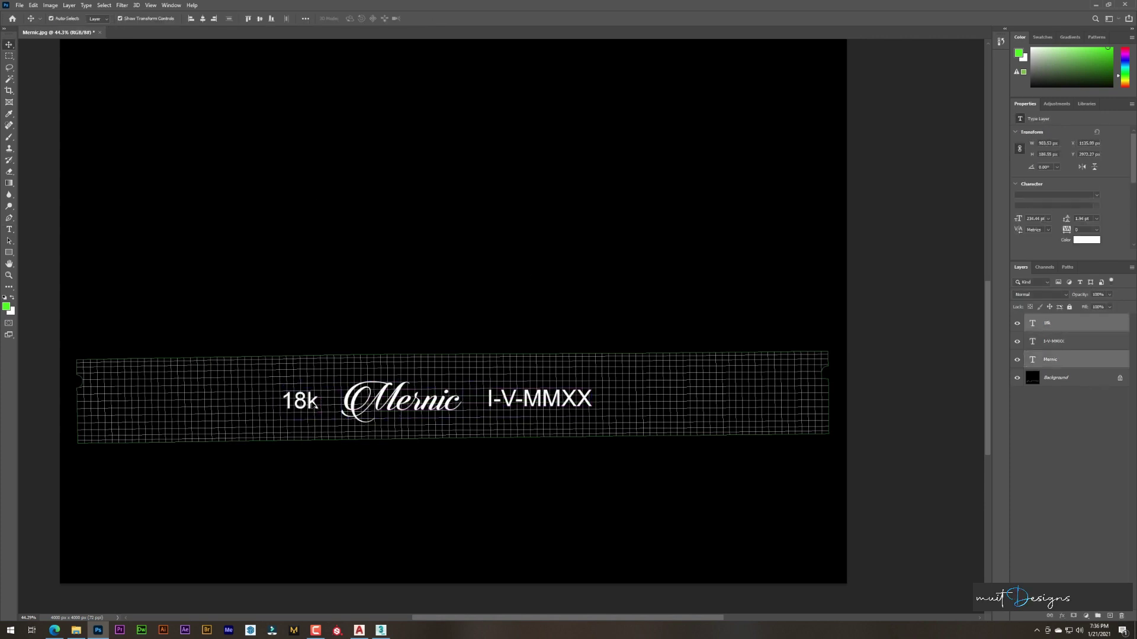
left_click(261, 20)
left_click_drag(537, 399, 543, 404)
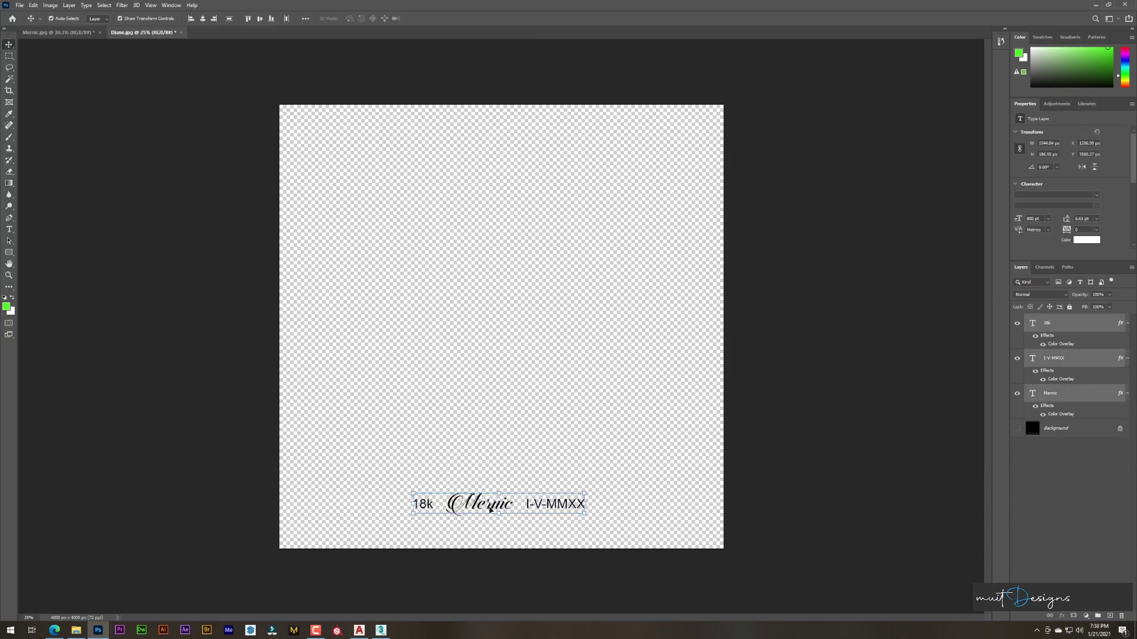
double_click(490, 509)
type("Di")
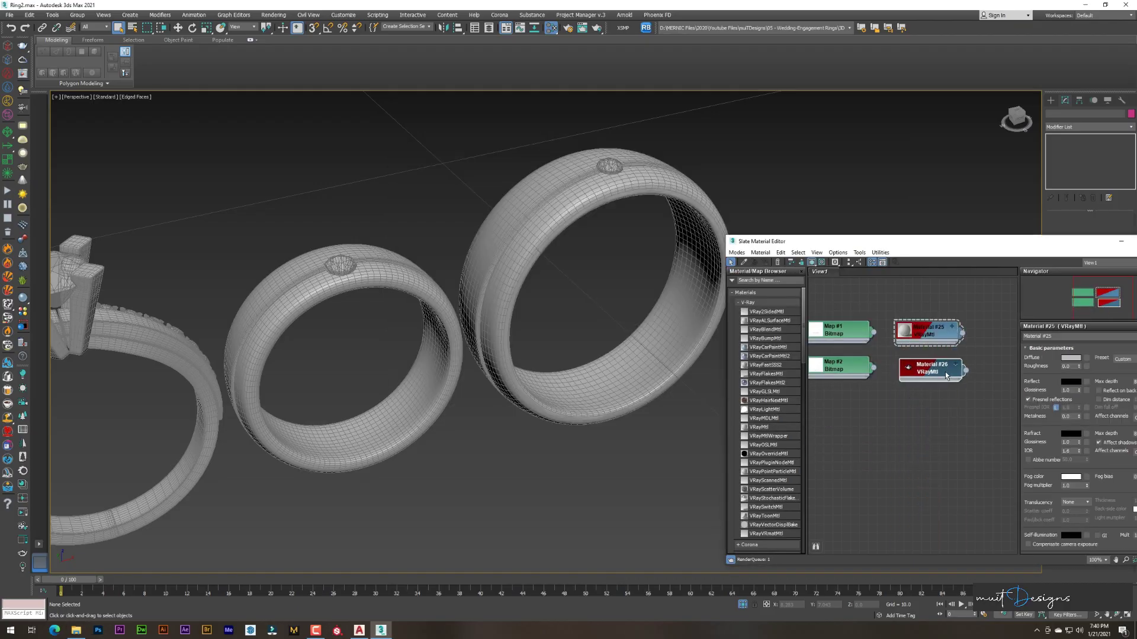
- Wire Map #2 into Material #26's diffuse input and zoom in on all three rings
mouse_move(962, 333)
left_mouse_down()
mouse_move(905, 411)
mouse_move(465, 410)
left_mouse_up()
left_click_drag(875, 368, 897, 369)
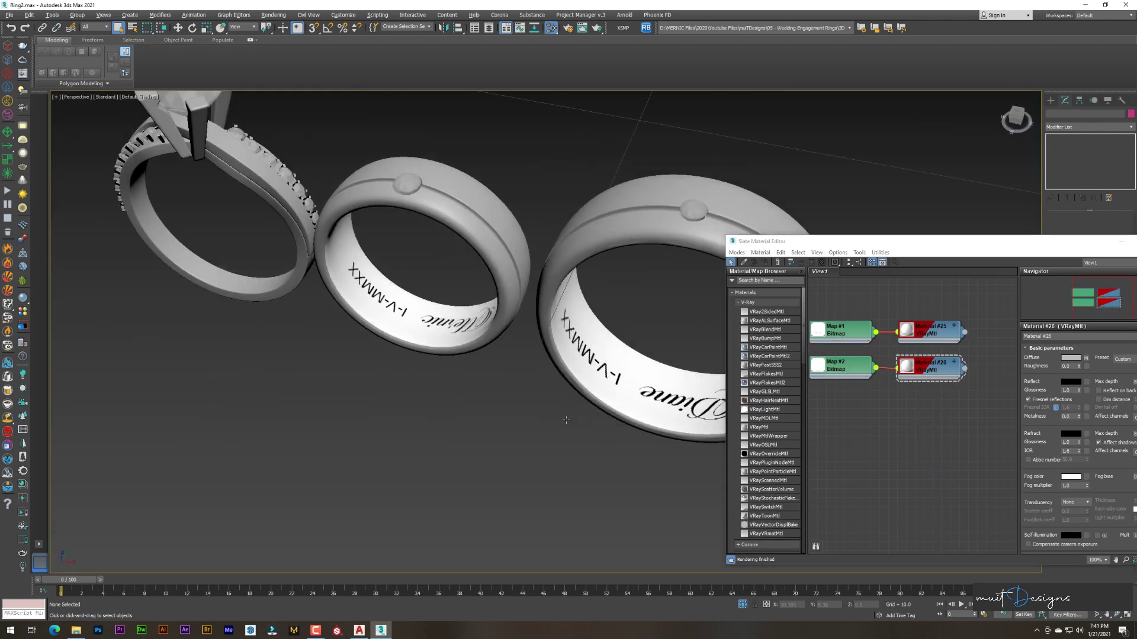
mouse_move(566, 419)
middle_mouse_down("alt")
mouse_move(568, 360)
mouse_move(588, 363)
middle_mouse_up("alt")
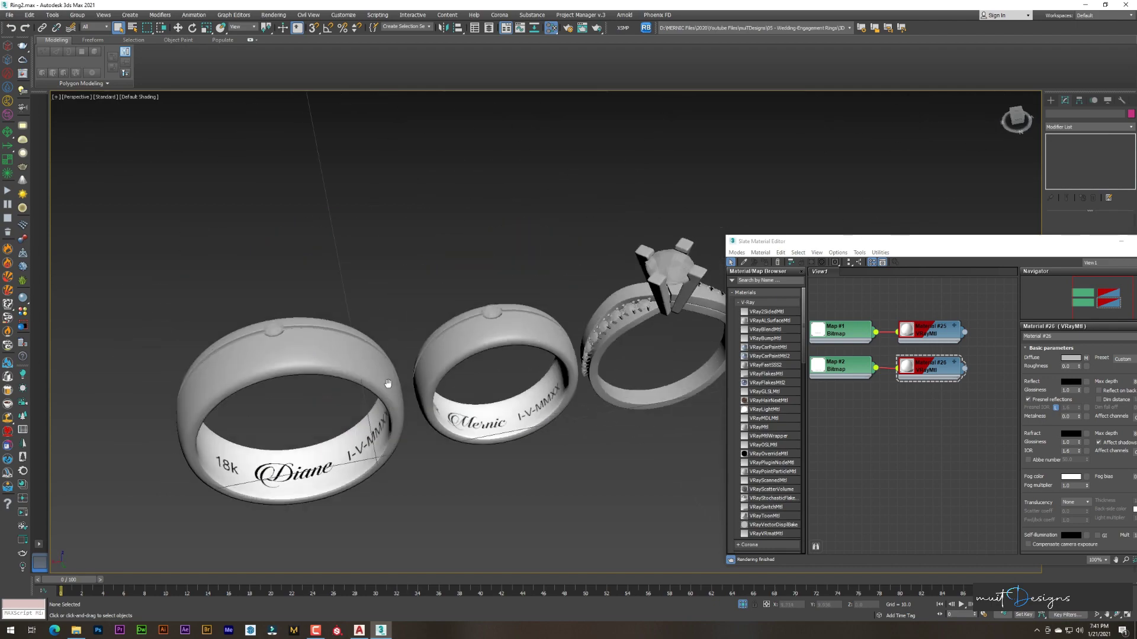
scroll(557, 414, "up", 4)
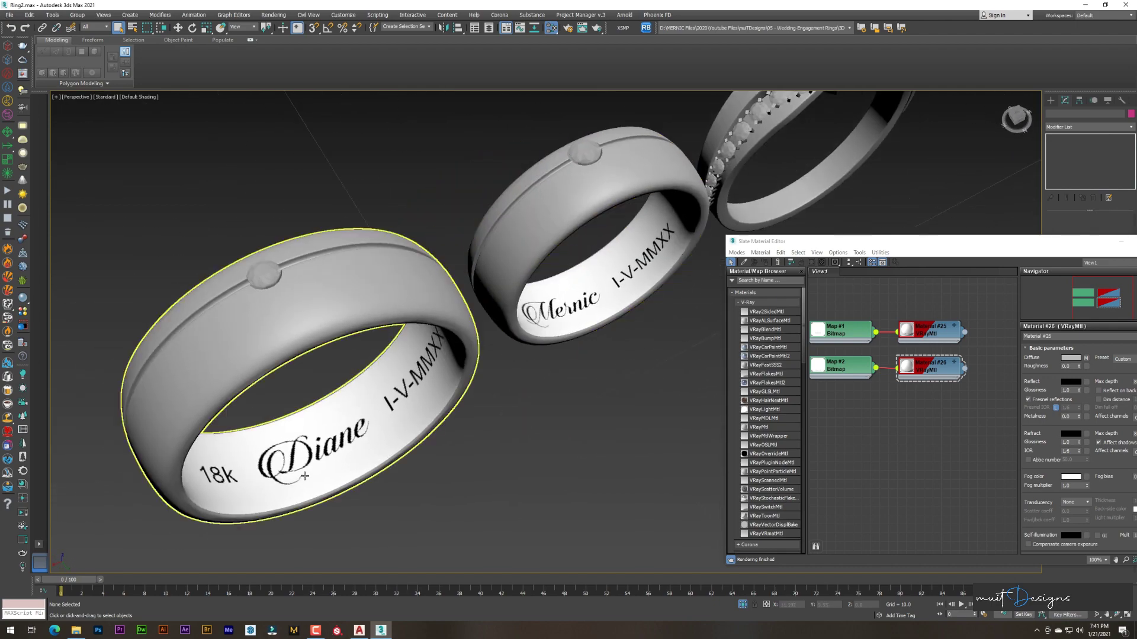
scroll(474, 409, "up", 3)
scroll(453, 408, "up", 2)
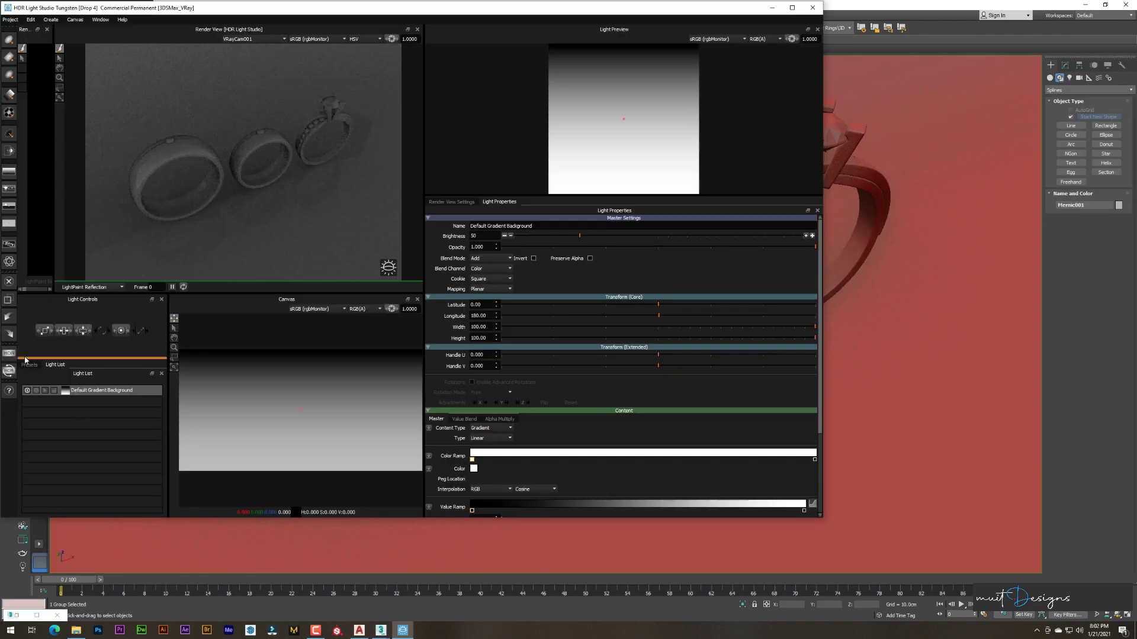
- Add the Soft Zebra light, raising its brightness and repositioning it
left_click(29, 364)
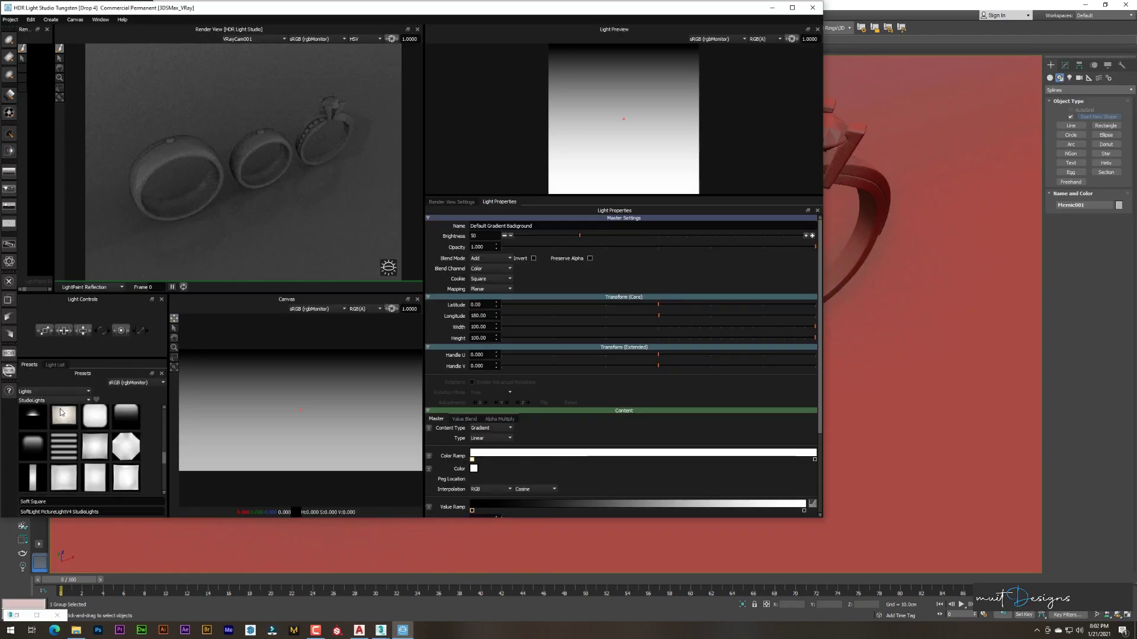
left_click_drag(259, 414, 261, 407)
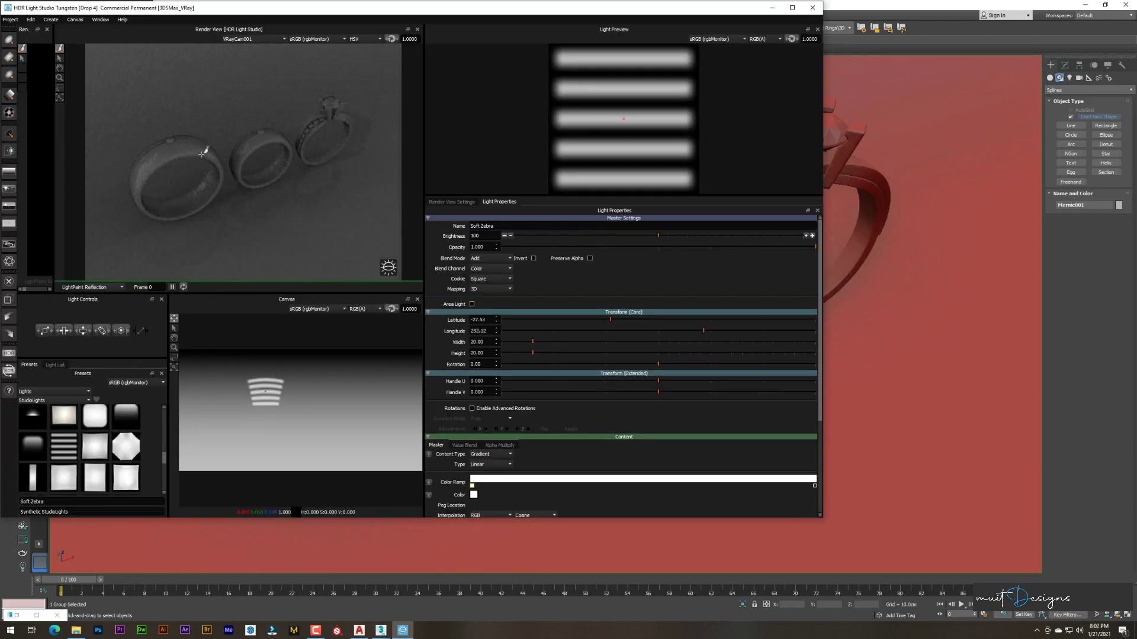
left_click_drag(666, 237, 788, 235)
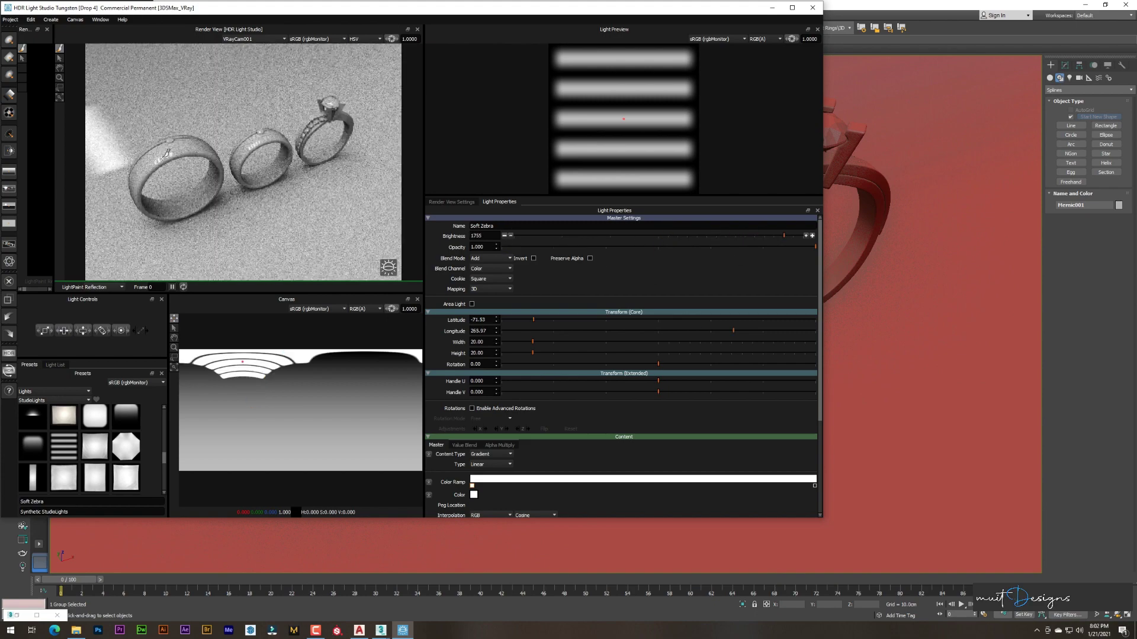
left_click_drag(195, 148, 155, 161)
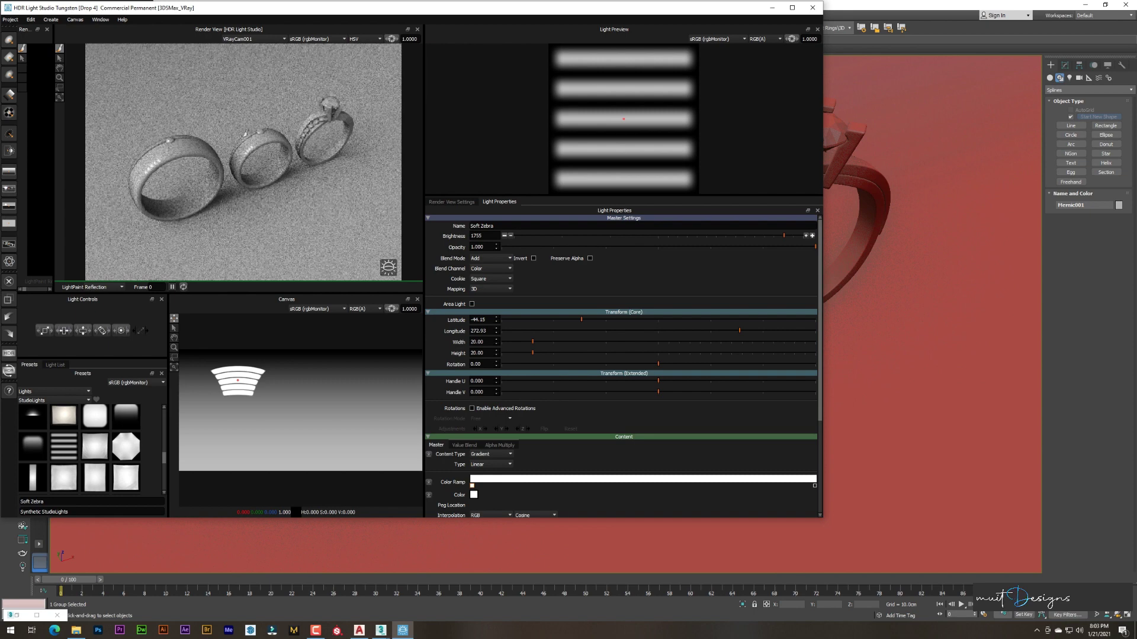
scroll(99, 482, "down", 2)
scroll(99, 482, "up", 2)
- Add Large Rect Softbox and Perfect Softbox 70x70 lights, dimming and placing their highlights
left_click_drag(126, 442, 268, 139)
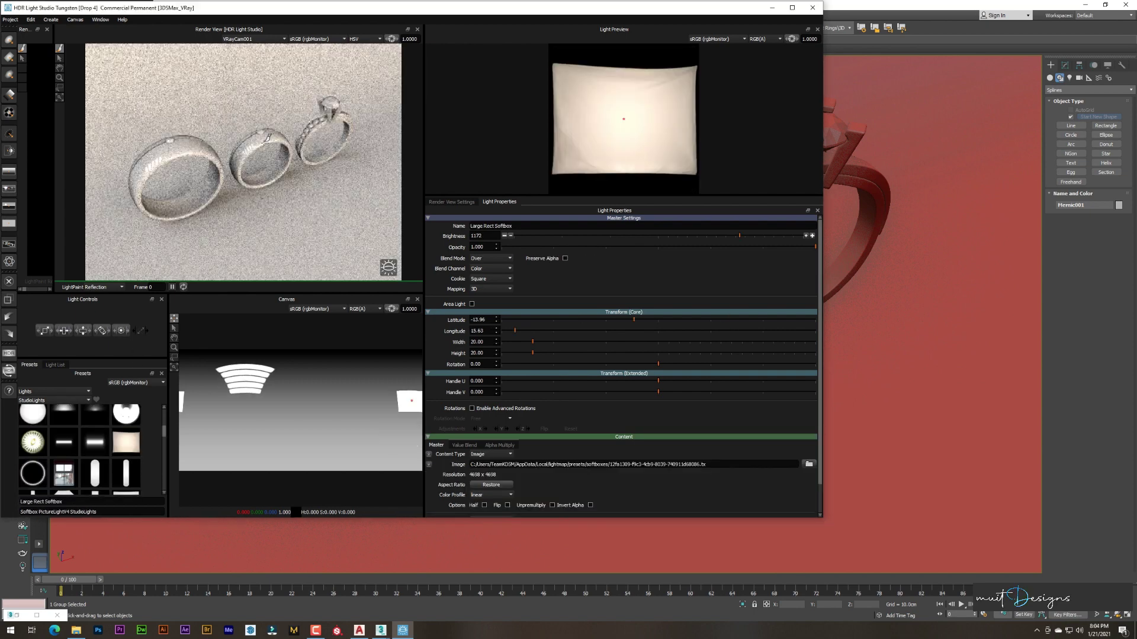
left_click_drag(740, 235, 715, 236)
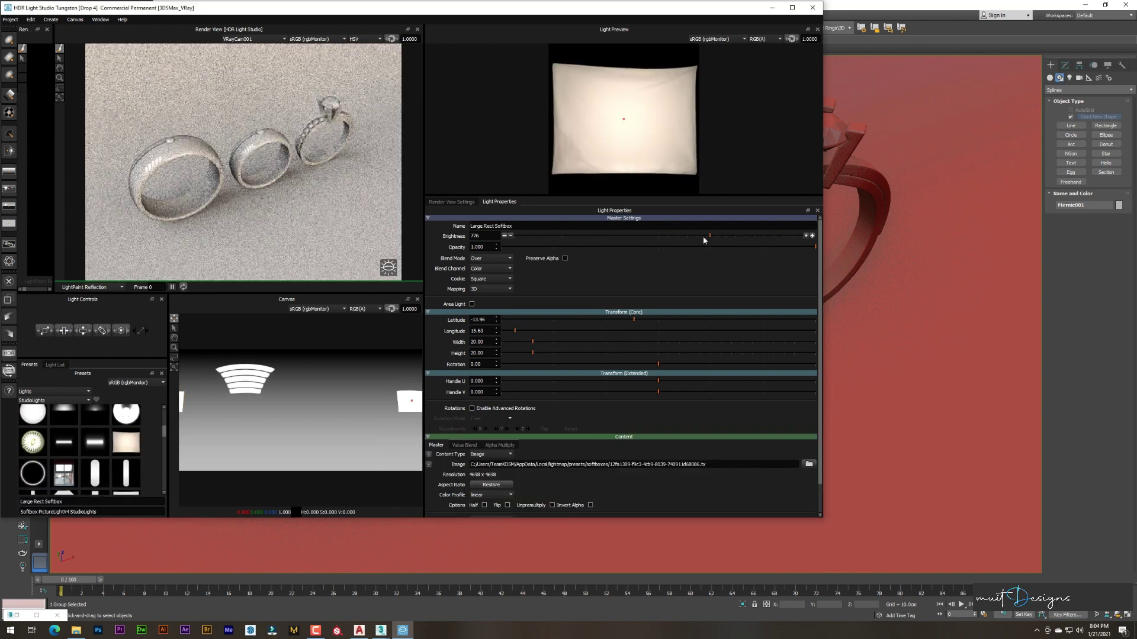
scroll(80, 459, "down", 2)
left_click_drag(94, 427, 236, 138)
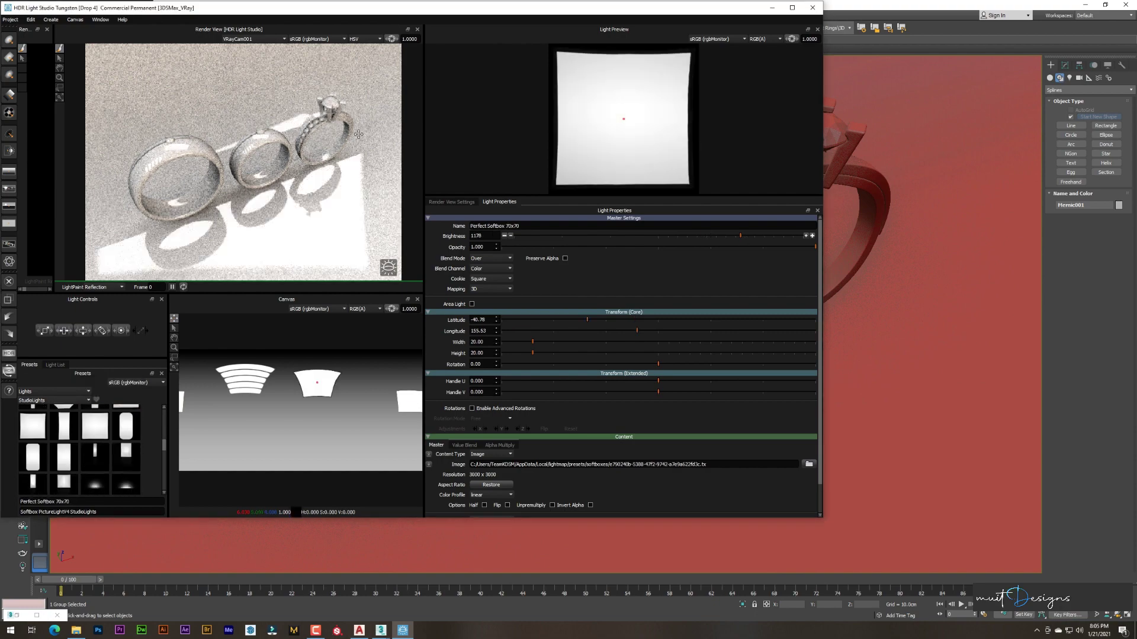
left_click(176, 133)
left_click(144, 153)
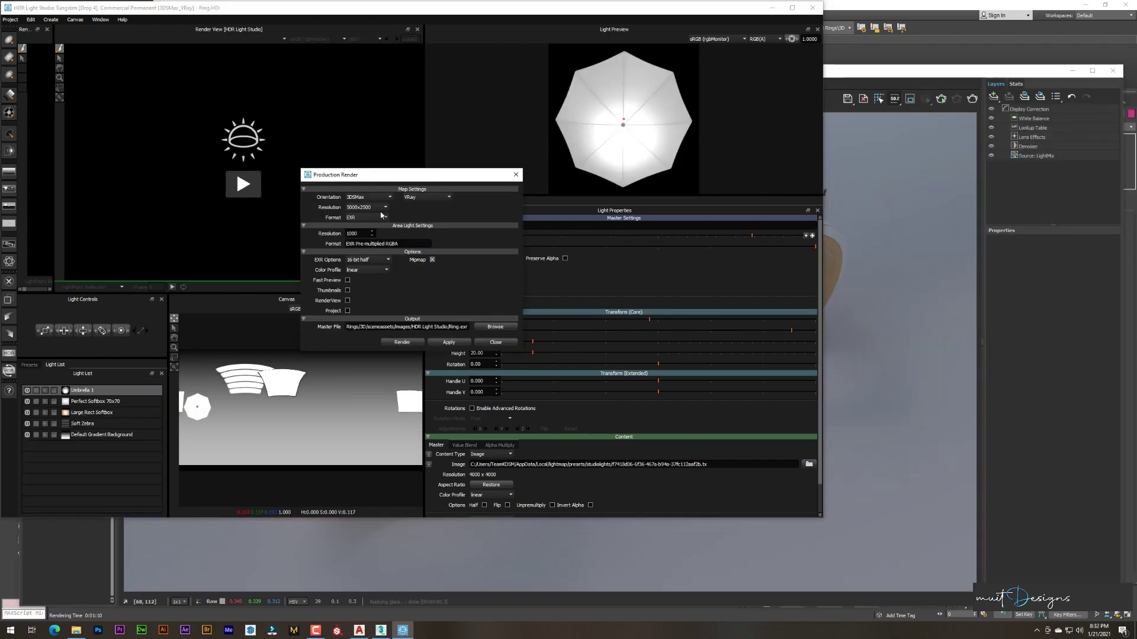
left_click(382, 208)
- Choose the final resolution, start the production render, and minimize the V-Ray messages
left_click(374, 227)
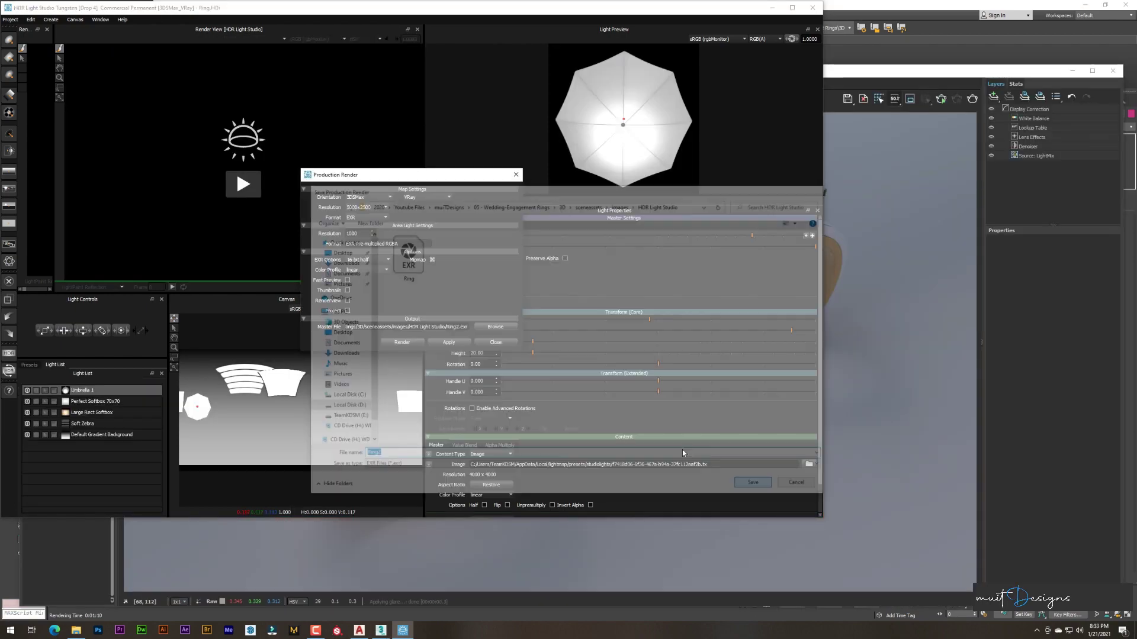
left_click(402, 342)
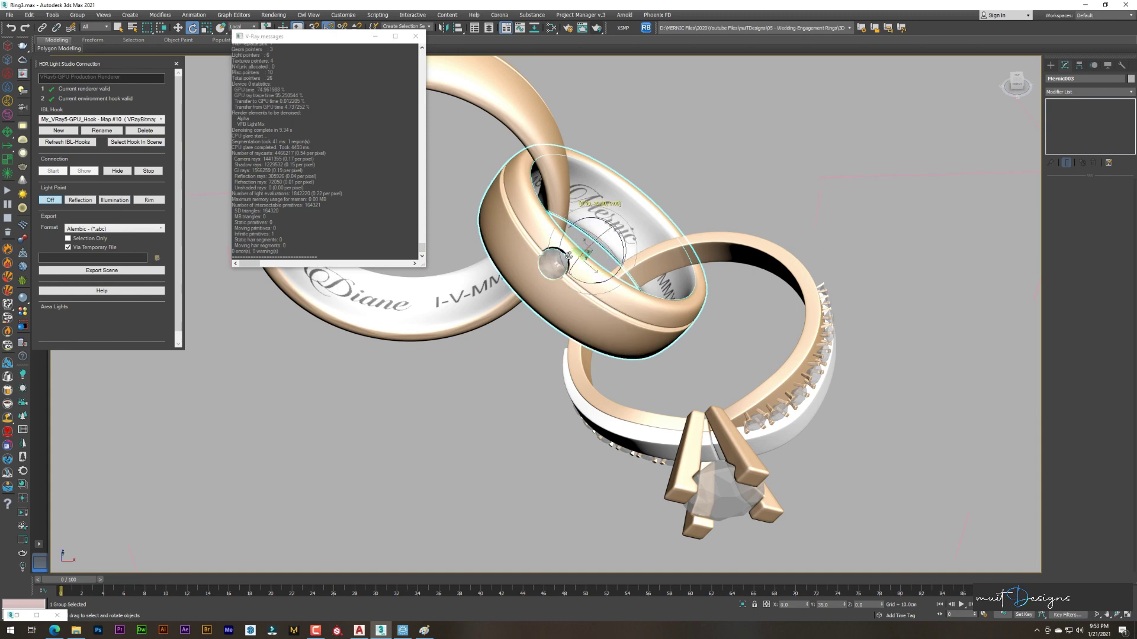
left_click(377, 38)
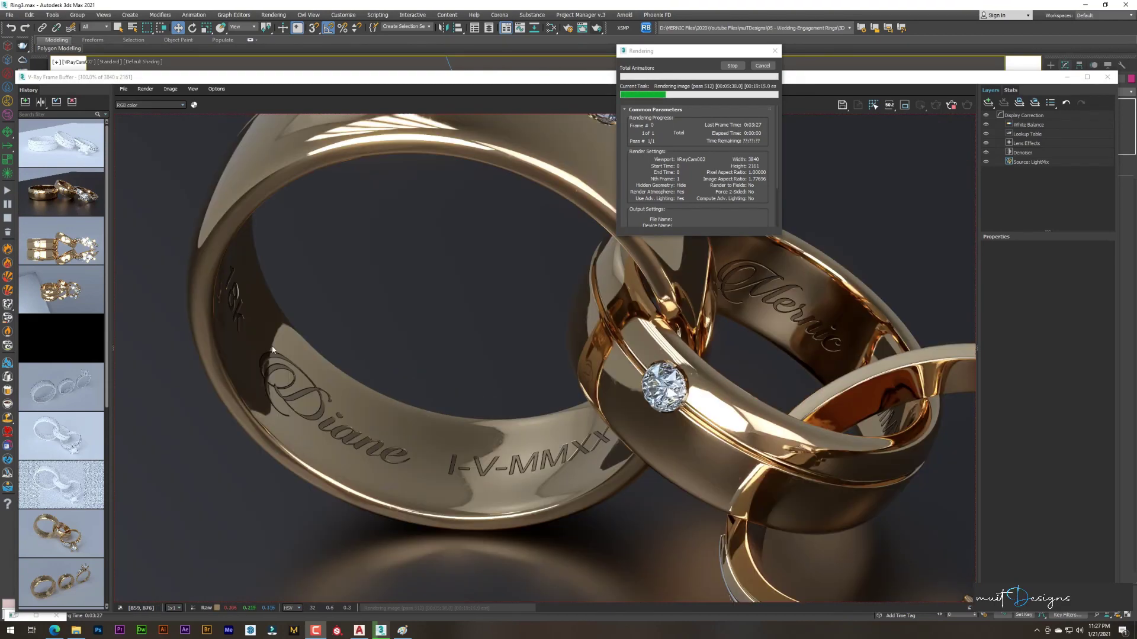
- Zoom and pan the V-Ray Frame Buffer render to inspect the engravings
scroll(272, 350, "down", 3)
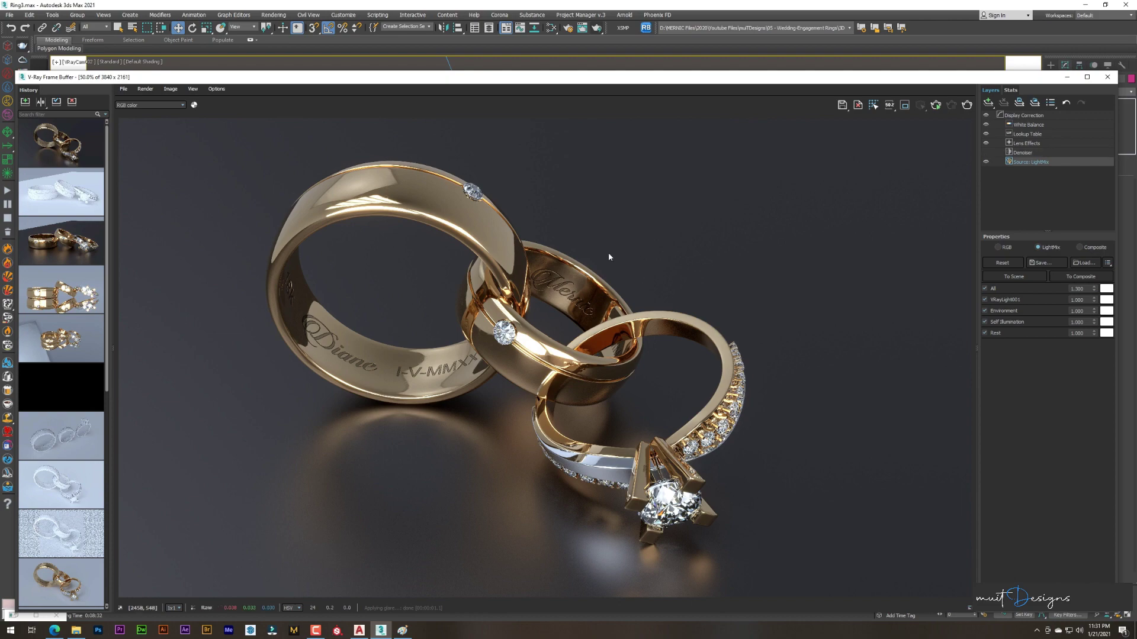
scroll(609, 257, "up", 4)
middle_click_drag(609, 257, 590, 400)
scroll(503, 296, "down", 4)
scroll(408, 183, "up", 2)
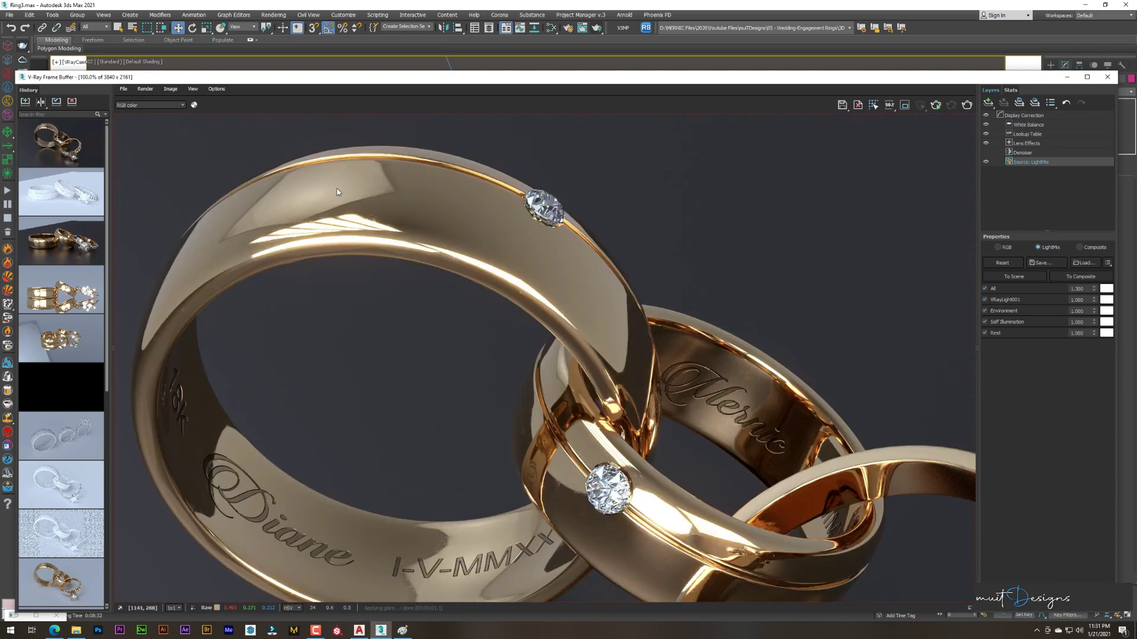
scroll(648, 508, "up", 2)
scroll(722, 290, "down", 4)
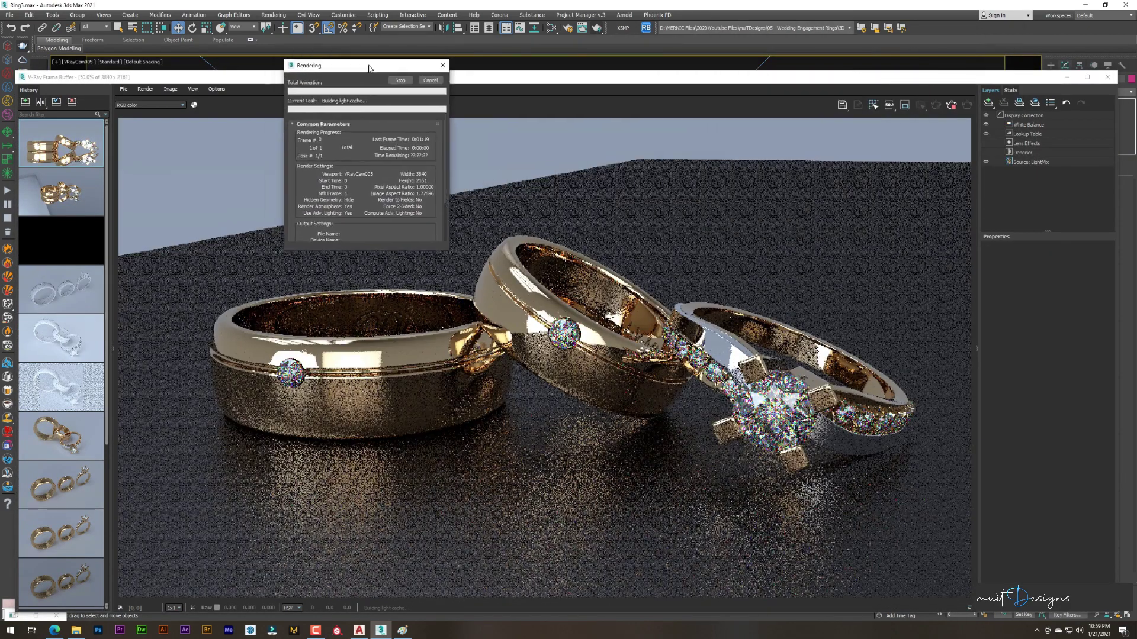
- Drag the Rendering progress dialog aside while the VRayCam003 render of the three rings continues
left_click_drag(368, 68, 374, 70)
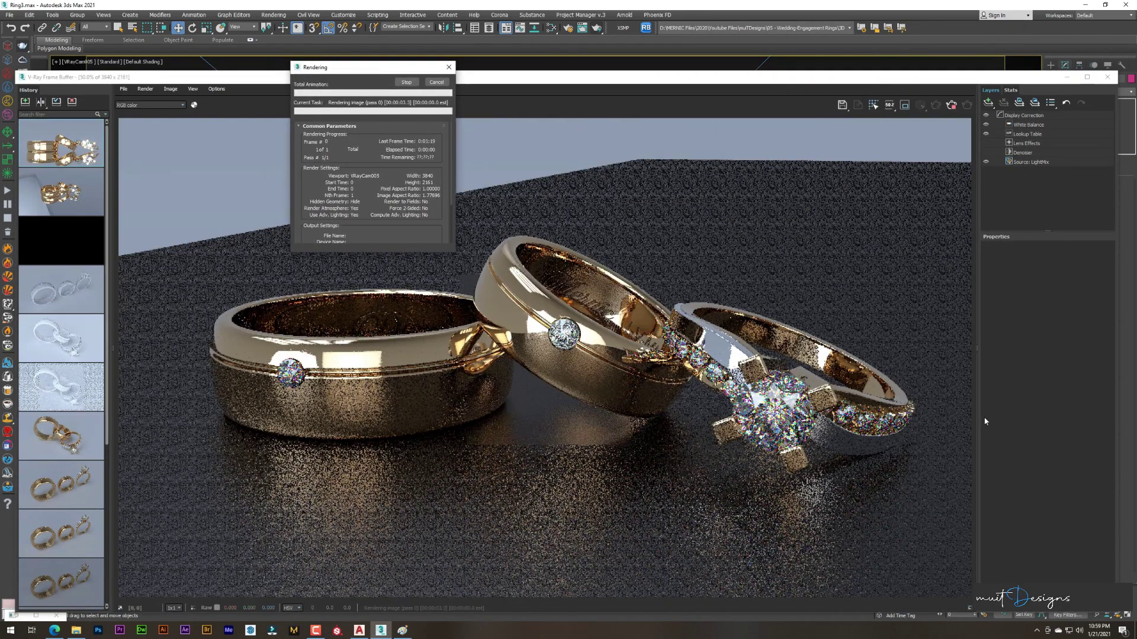